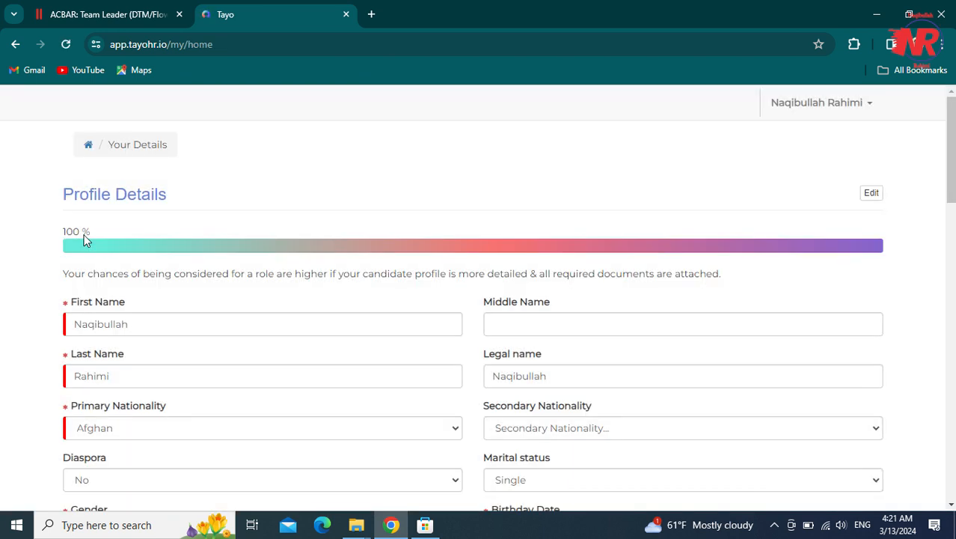
- Scroll through the completed Tayo candidate profile before leaving it
drag(944, 204, 936, 449)
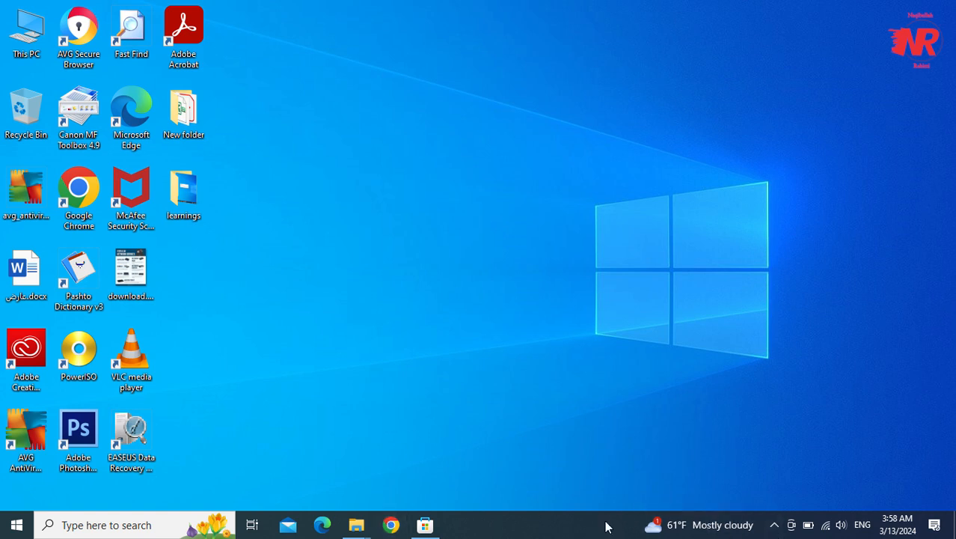
- Open a new Chrome window and go to acbar.org
click(392, 526)
text(acbar)
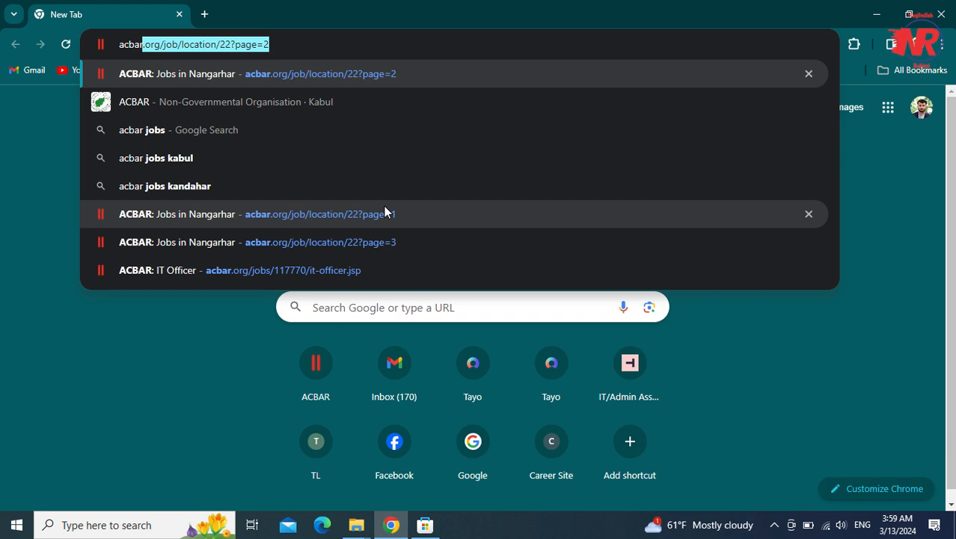
text(.org)
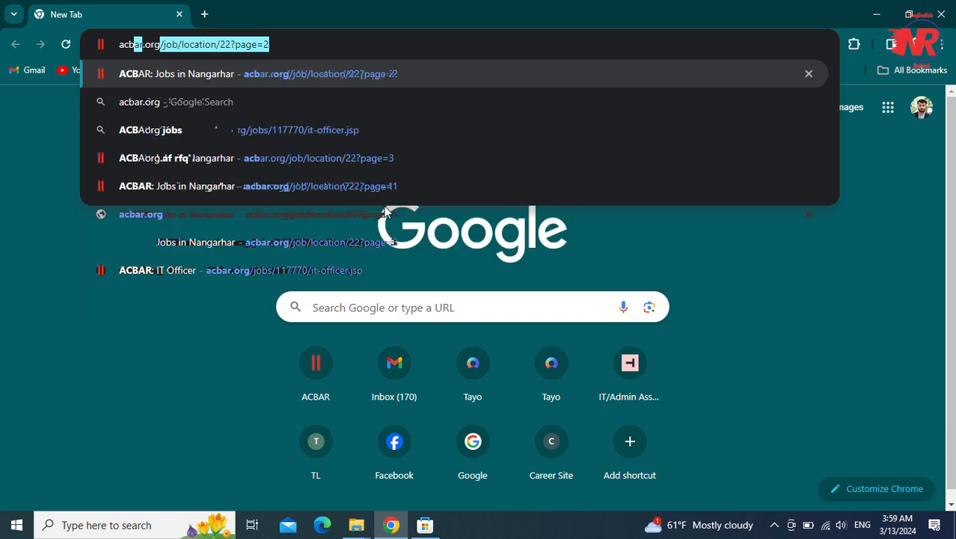
key(Delete)
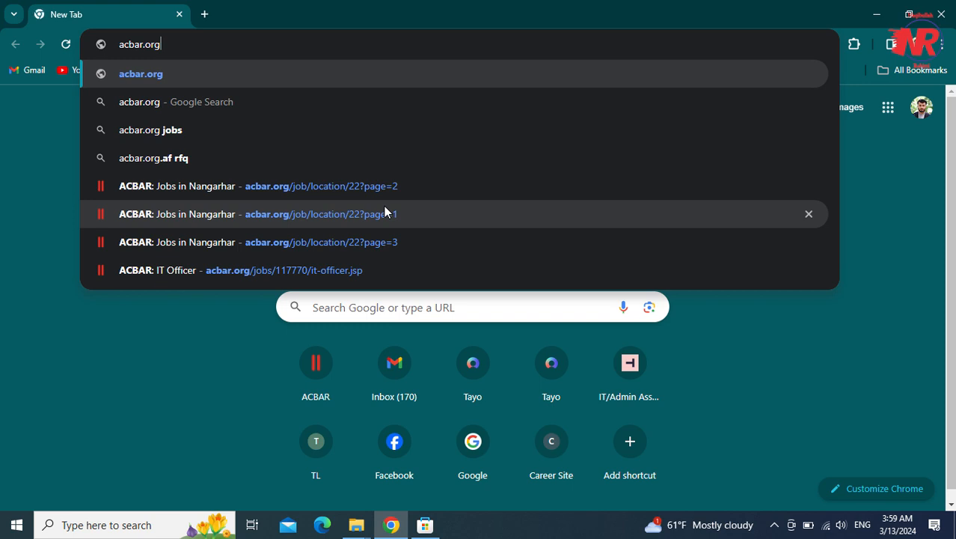
key(Return)
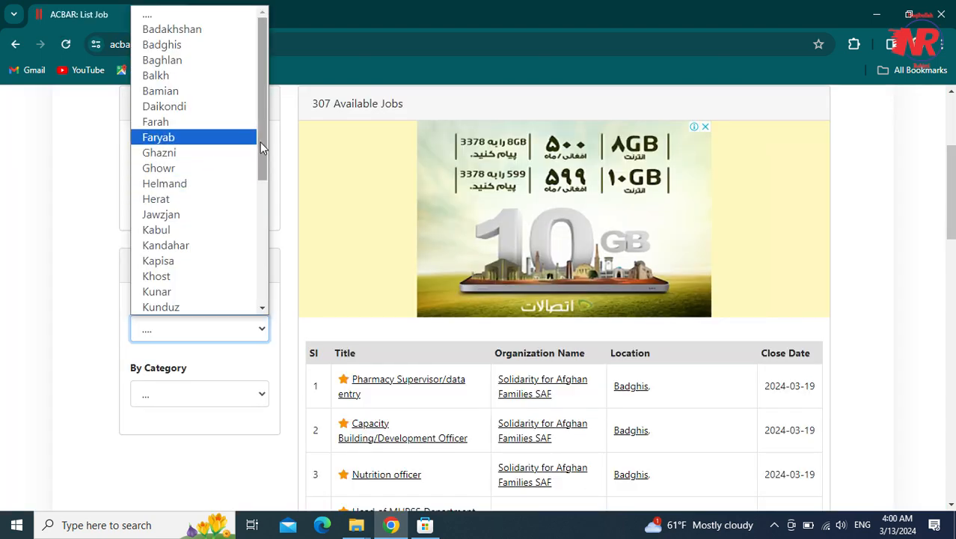
- Filter the ACBAR jobs list to Nangarhar and scroll down to the Team Leader listing
drag(260, 142, 252, 210)
click(211, 225)
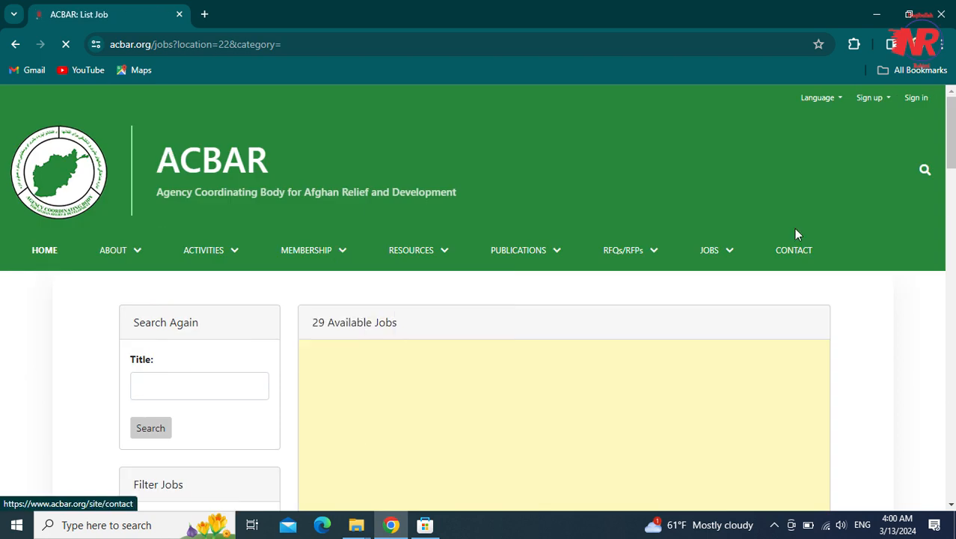
drag(952, 152, 954, 257)
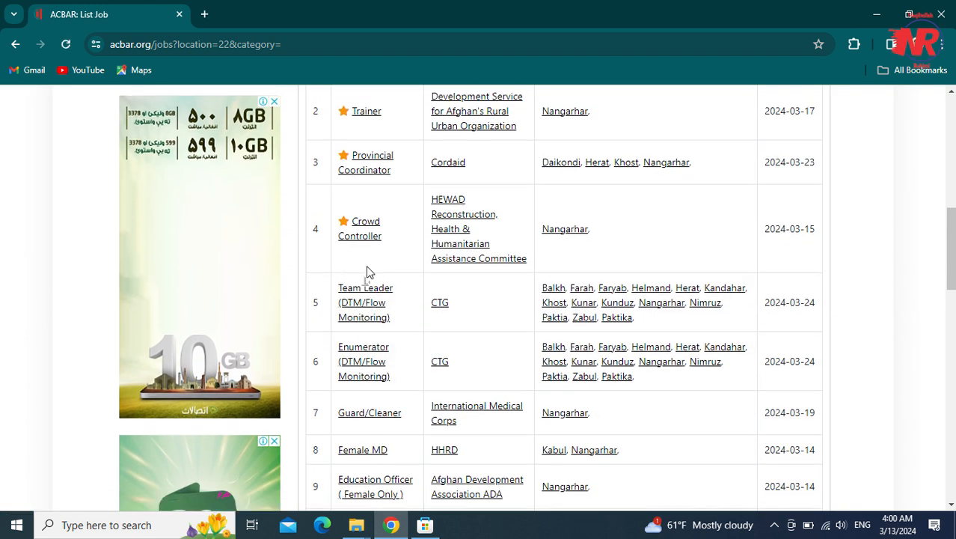
- Open the Team Leader (DTM/Flow Monitoring) posting and scroll down to Submission Email
click(445, 303)
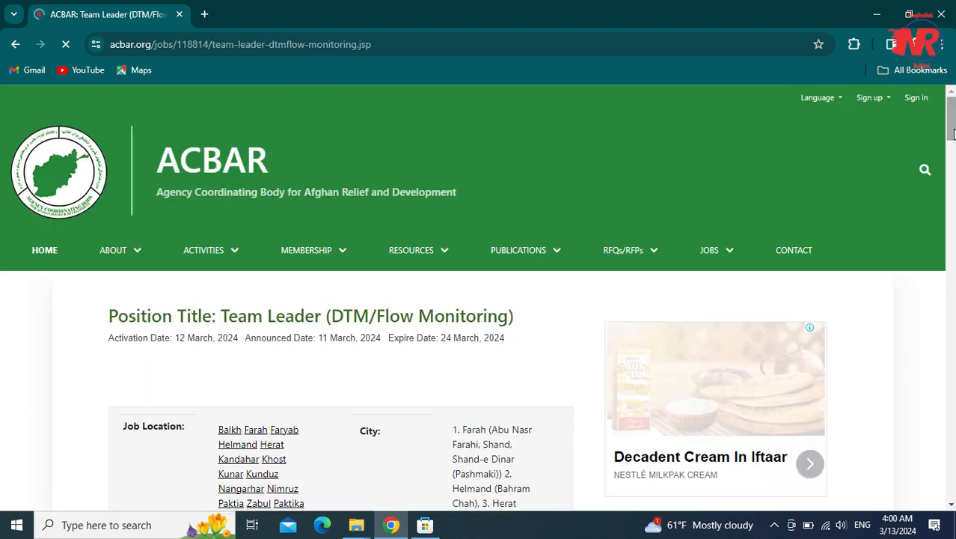
key(alt+Left)
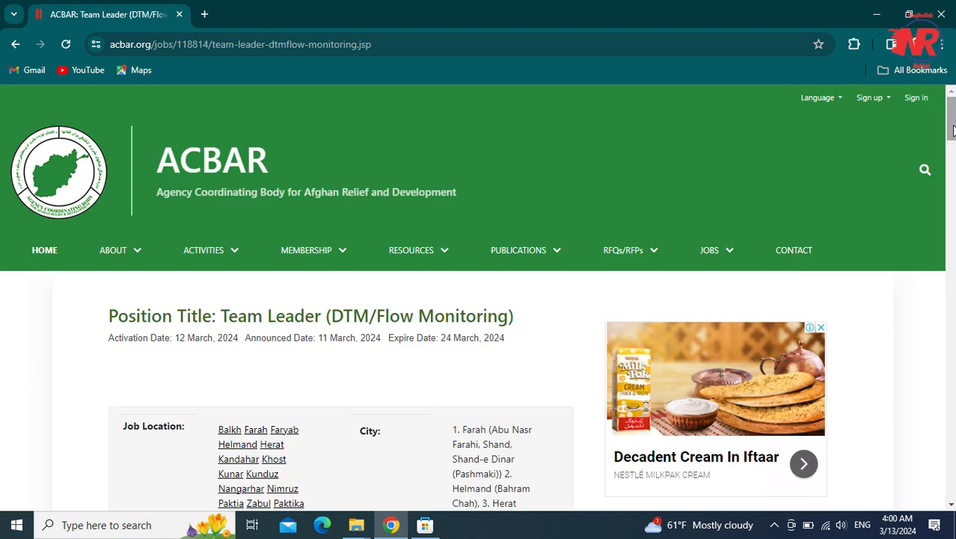
scroll(953, 129, down, 3)
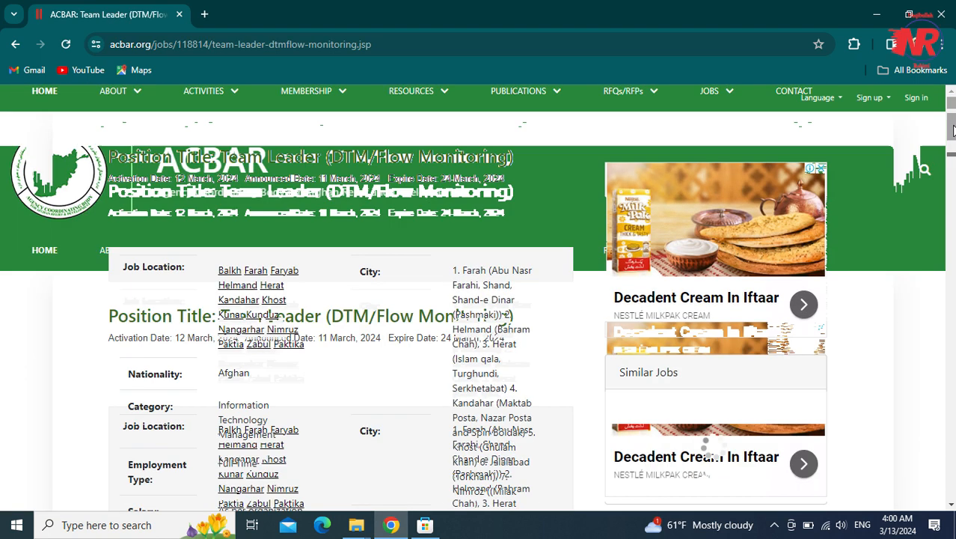
scroll(953, 131, up, 3)
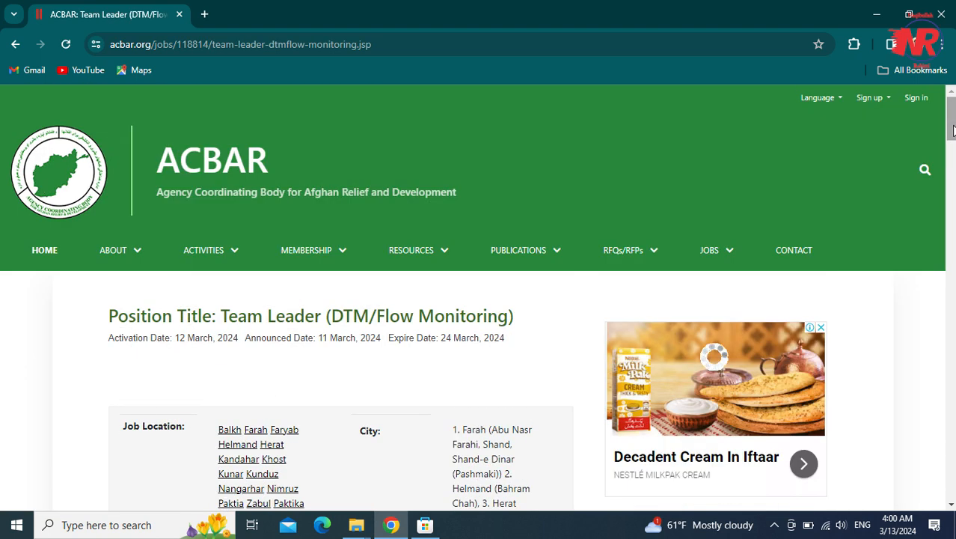
scroll(610, 177, down, 3)
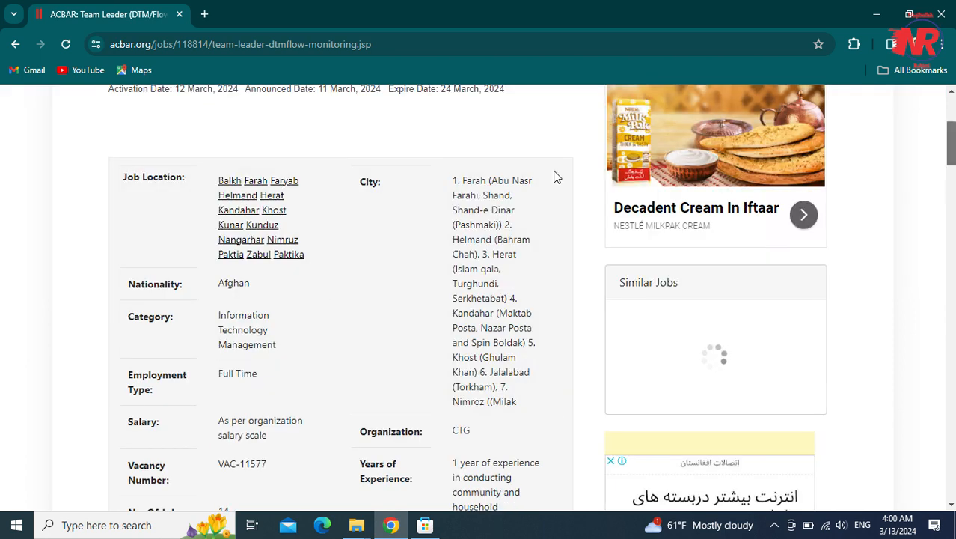
scroll(951, 152, up, 2)
drag(950, 152, 952, 431)
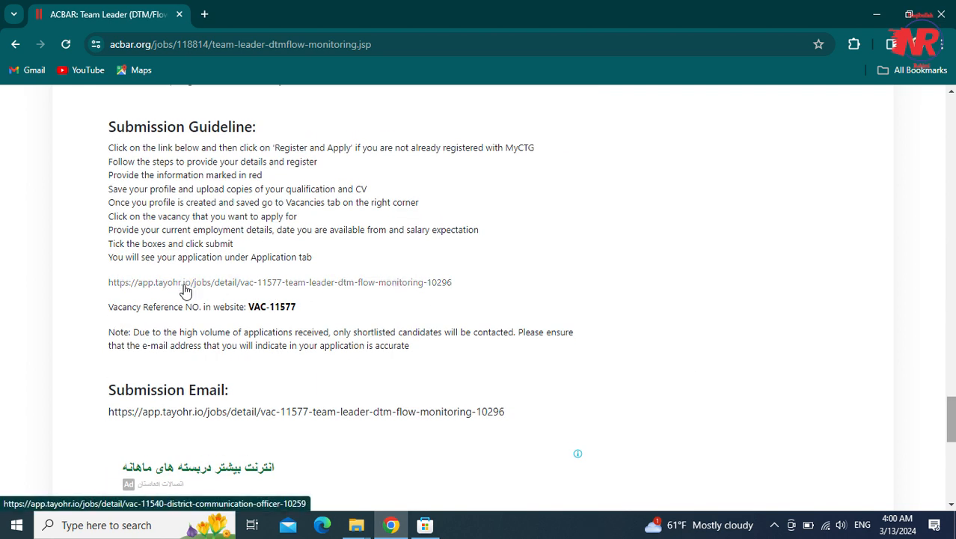
- Select the Submission Email URL and copy it
click(499, 412)
drag(500, 412, 123, 416)
right_click(123, 416)
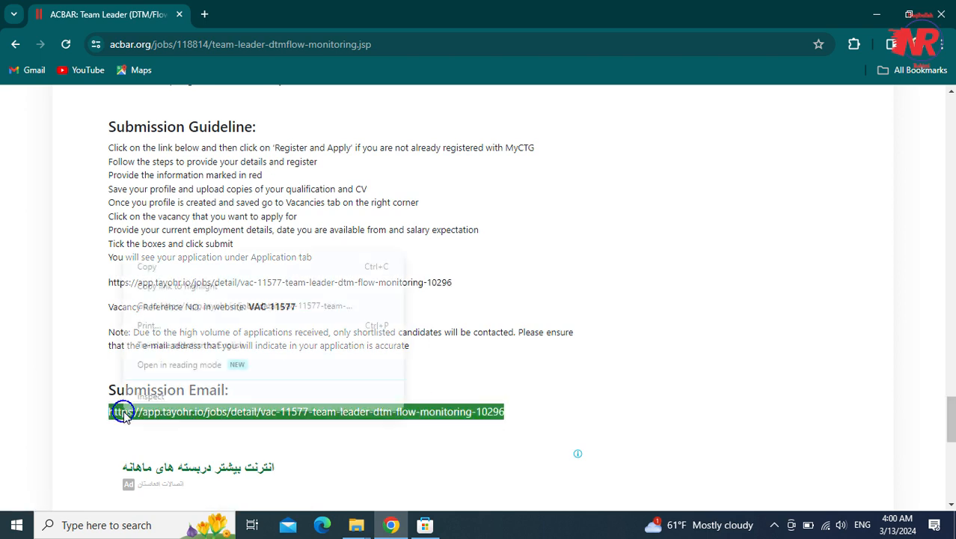
click(213, 267)
- Load the copied VAC-11577 Tayo link in a new tab, comparing it with the ACBAR posting
click(202, 16)
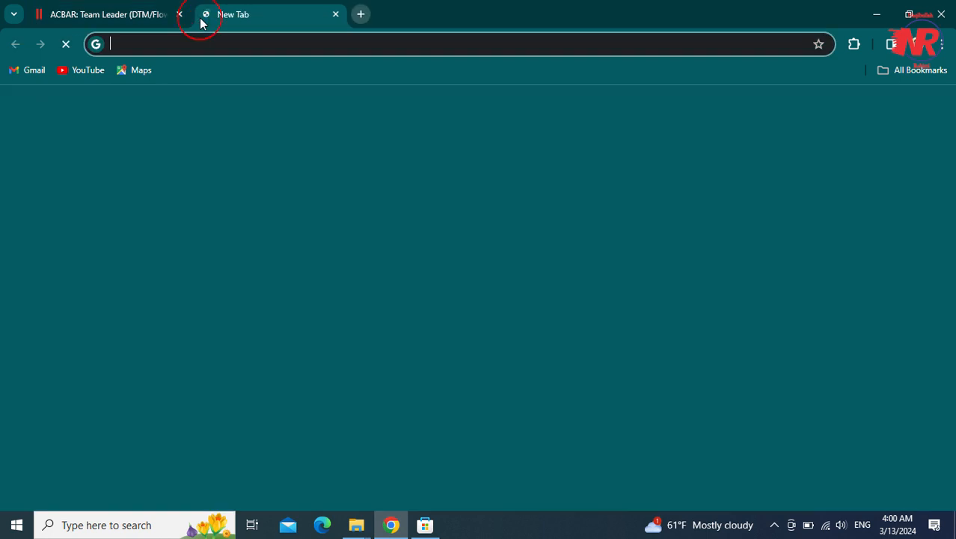
key(ctrl+v)
key(Return)
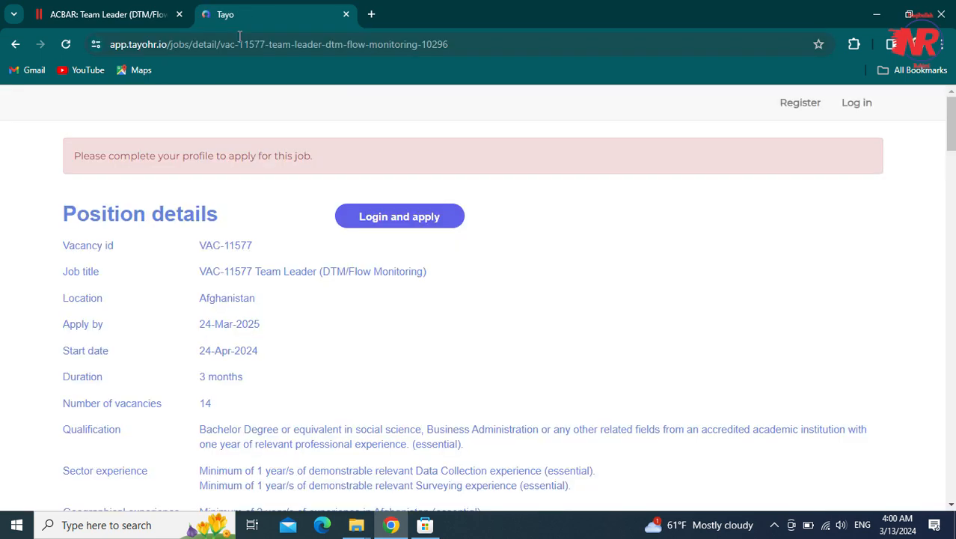
key(ctrl+shift+Tab)
key(ctrl+Tab)
key(ctrl+shift+Tab)
key(ctrl+Tab)
key(ctrl+shift+Tab)
click(274, 15)
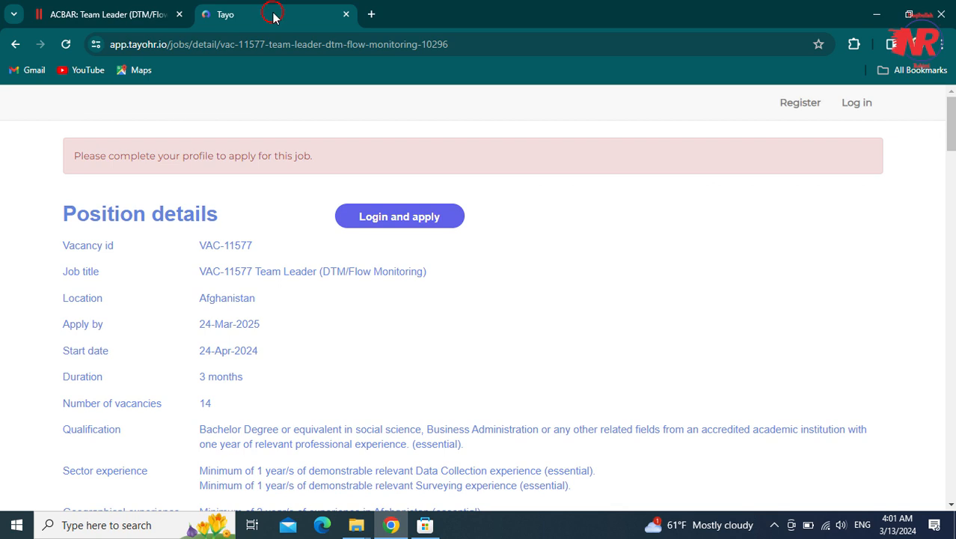
mouse_move(950, 143)
mouse_down()
mouse_move(951, 415)
mouse_move(950, 127)
mouse_up()
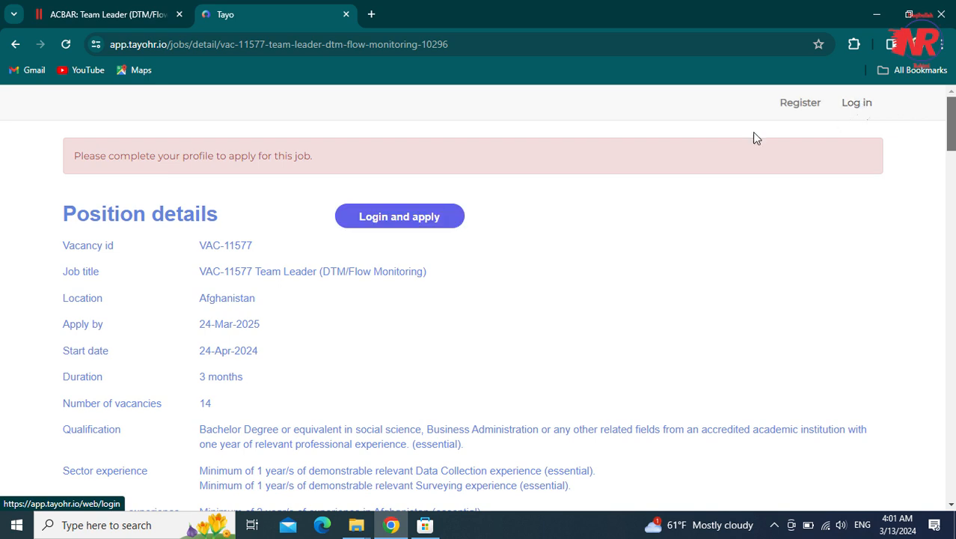
- Go to the Tayo login page via Login and apply and try the Email and Password fields
click(431, 225)
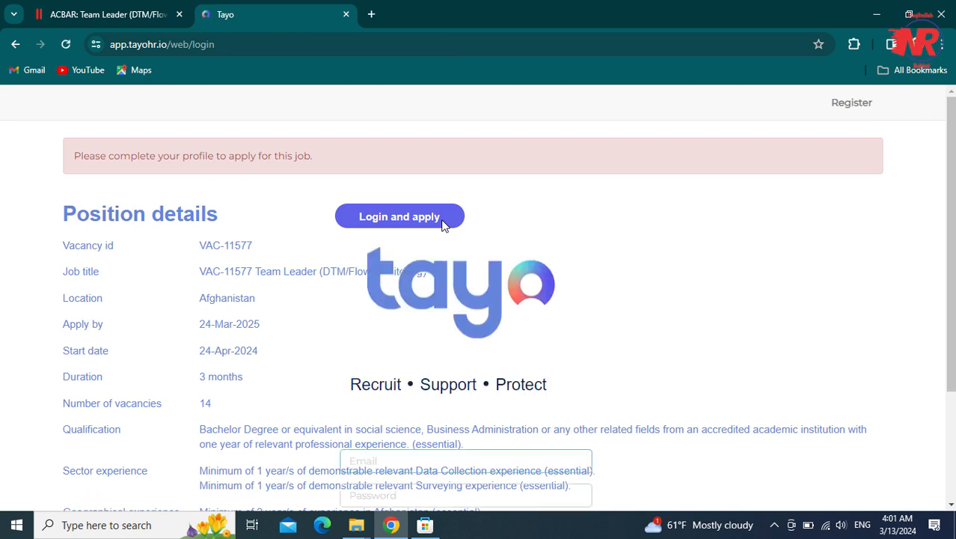
drag(951, 191, 935, 325)
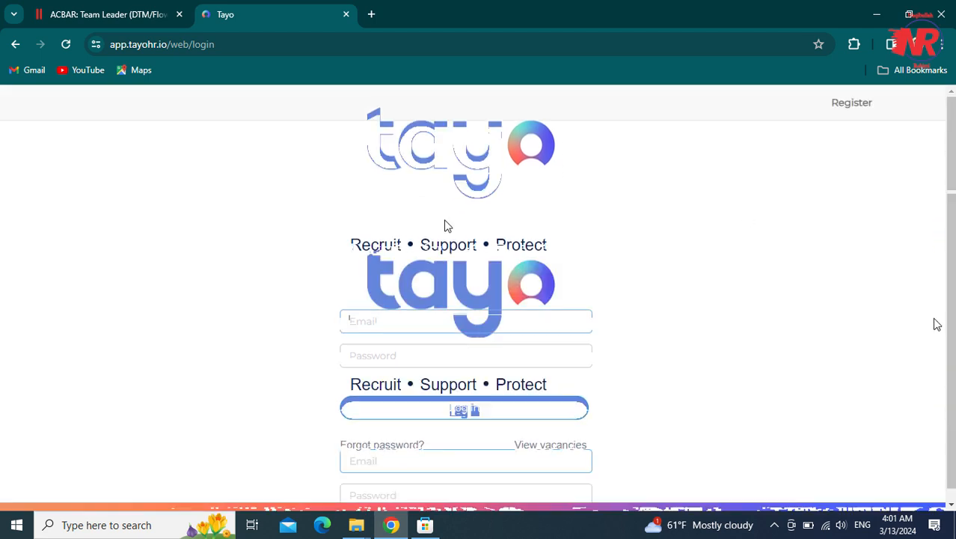
click(449, 317)
click(349, 351)
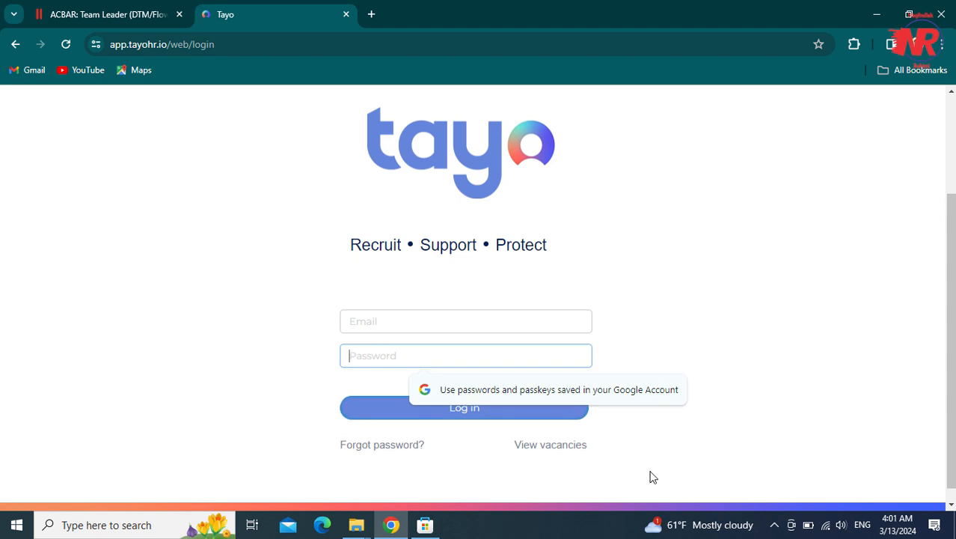
click(375, 325)
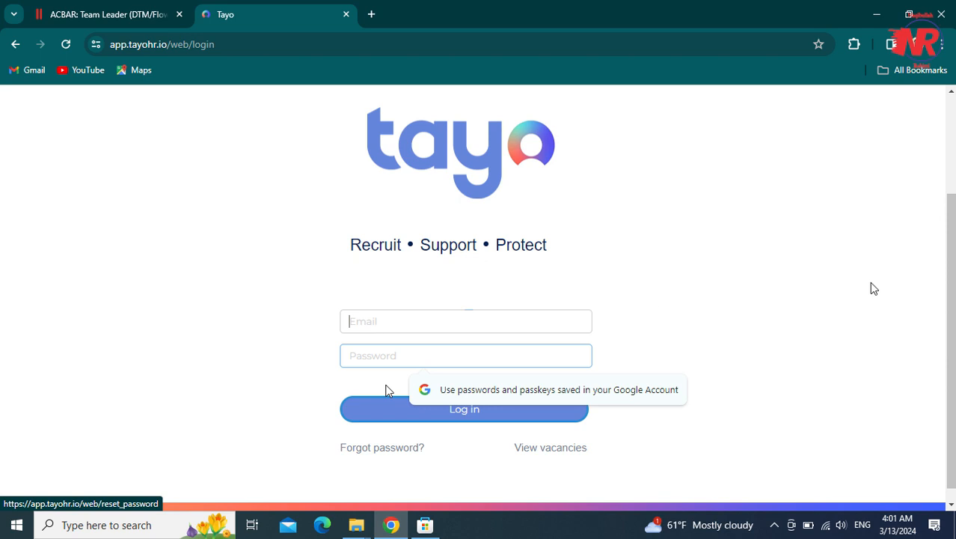
drag(952, 280, 953, 176)
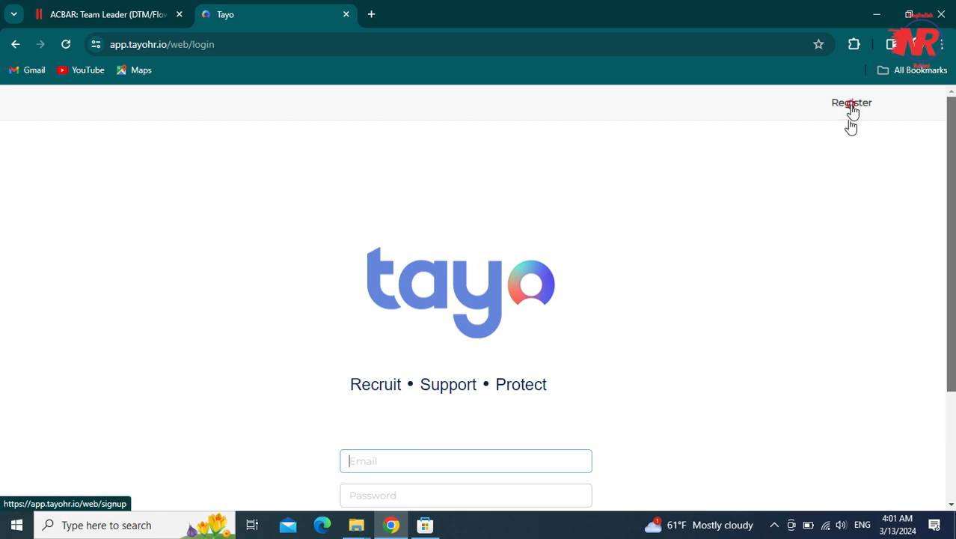
- Switch from the login page to the Tayo sign-up form for a new account
click(852, 105)
click(850, 121)
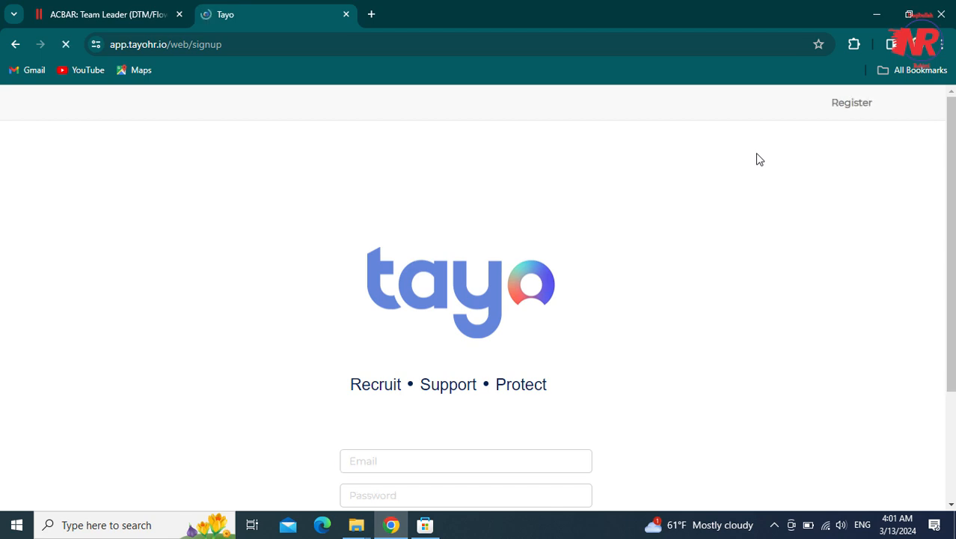
mouse_move(952, 145)
mouse_down()
mouse_move(952, 175)
mouse_move(950, 145)
mouse_up()
scroll(756, 154, down, 3)
scroll(756, 154, up, 3)
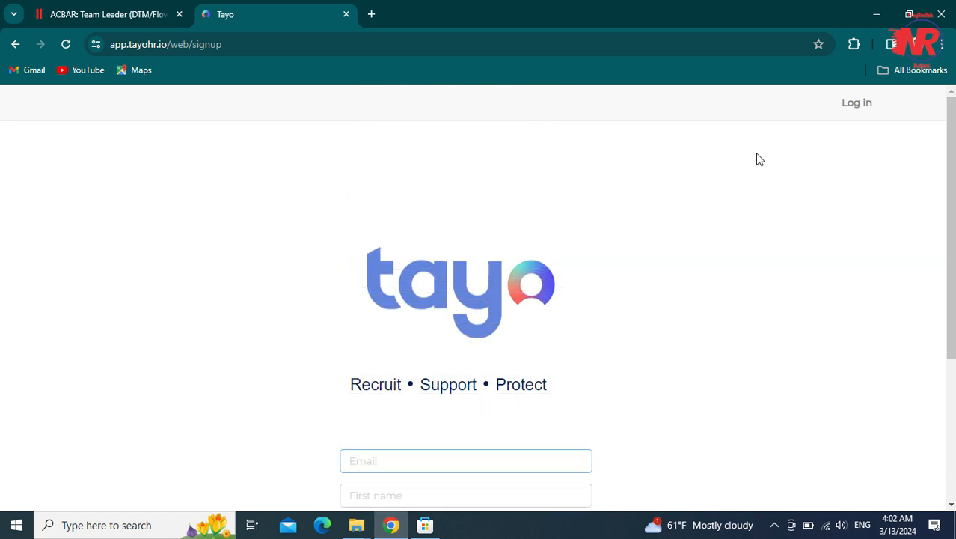
- Enter the sign-up Gmail address and the last name, leaving First name cleared
click(386, 275)
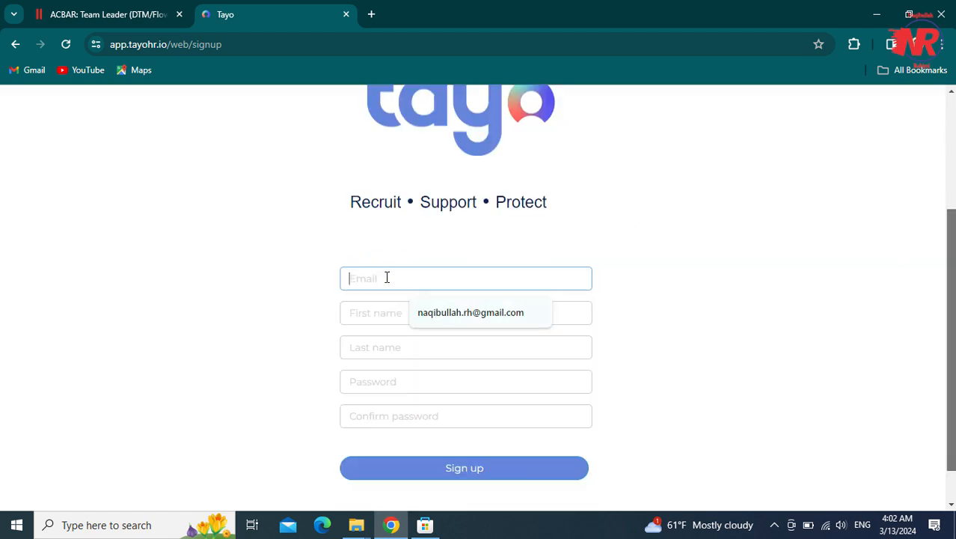
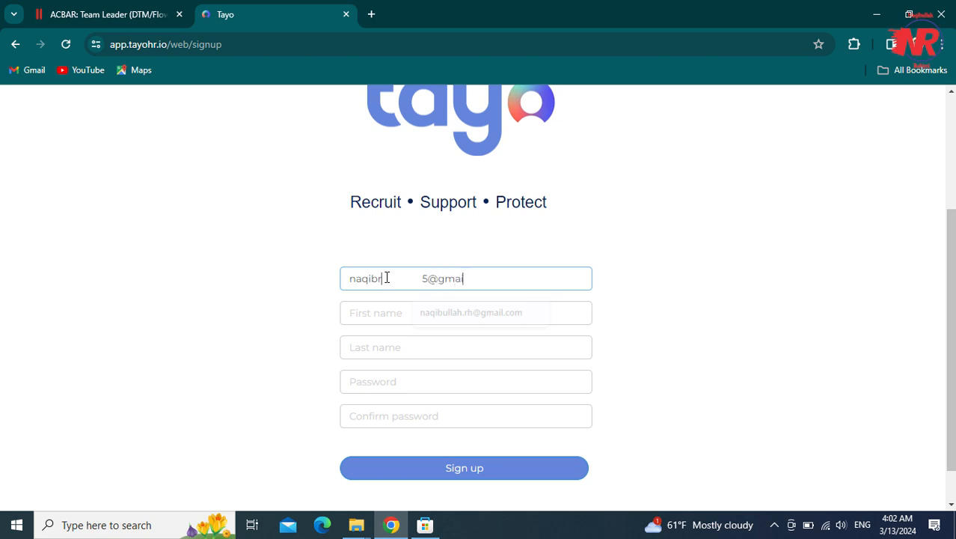
key(Tab)
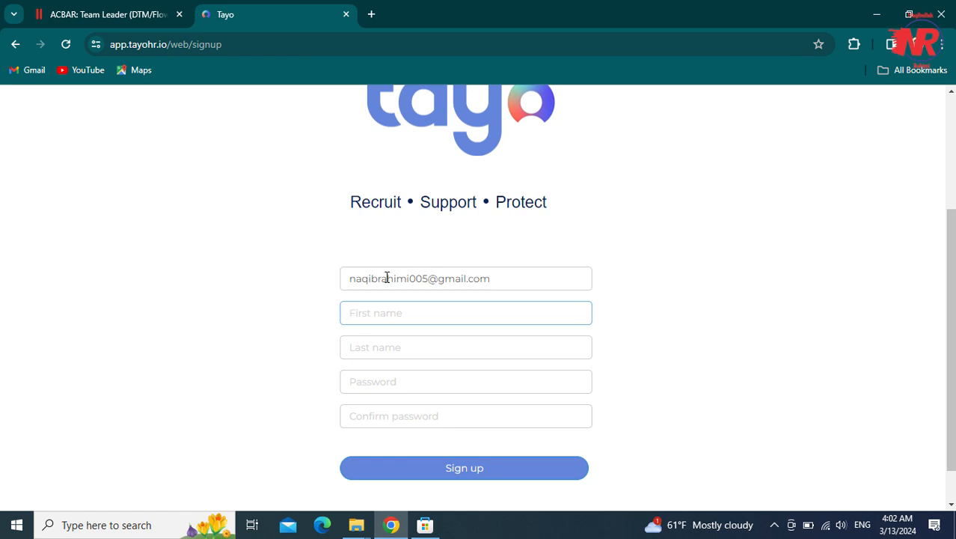
key(ctrl+a)
key(Tab)
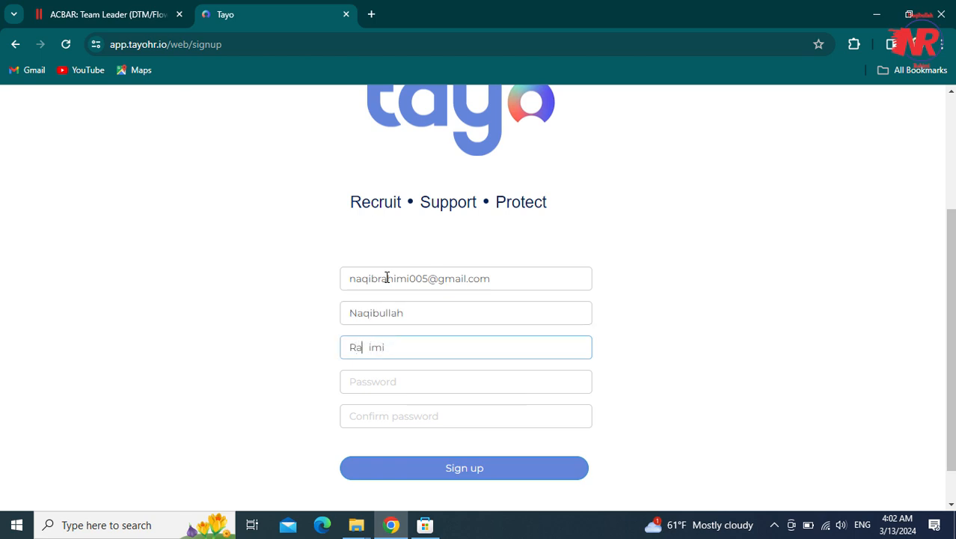
- Enter and confirm the account password, then submit the sign-up form
key(Tab)
text(••••)
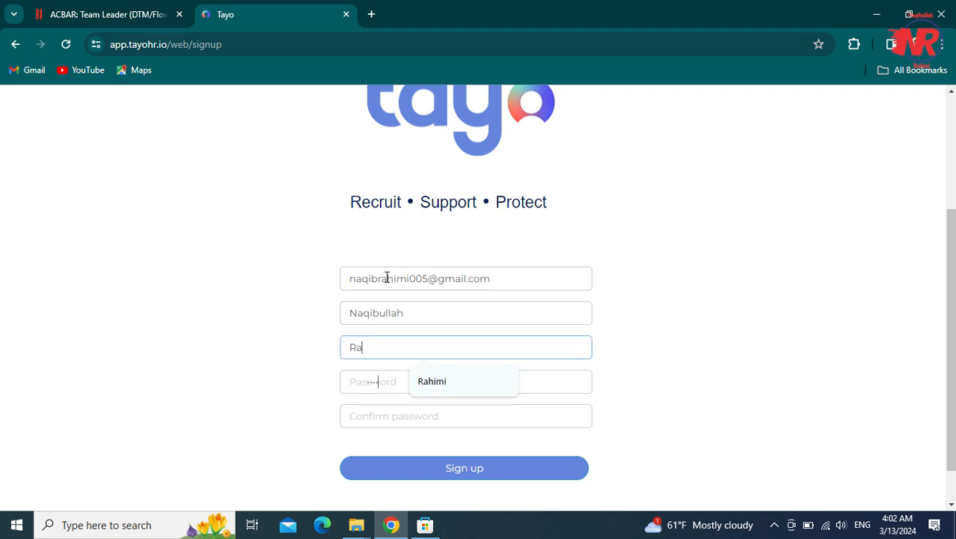
key(Tab)
text(•)
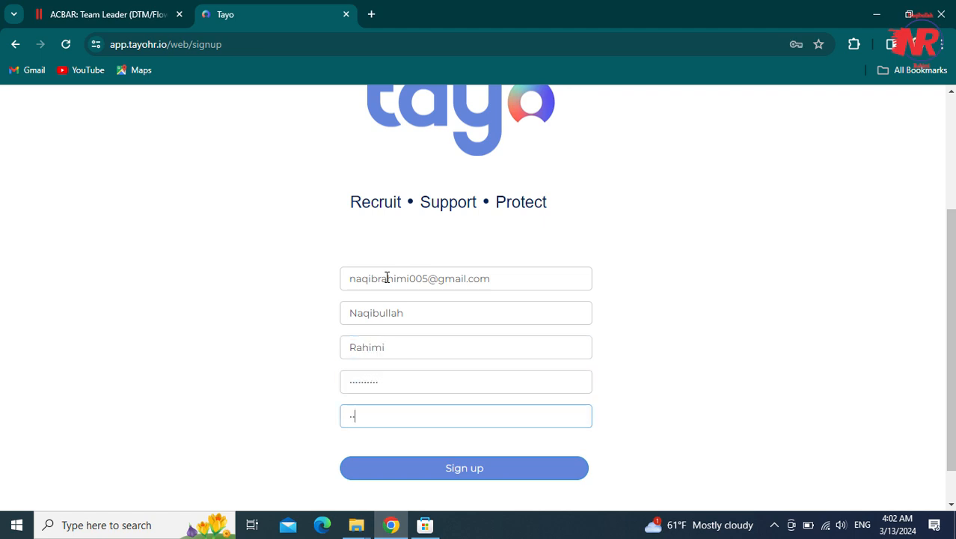
key(BackSpace)
key(BackSpace)
key(BackSpace)
key(BackSpace)
click(535, 474)
drag(953, 290, 949, 320)
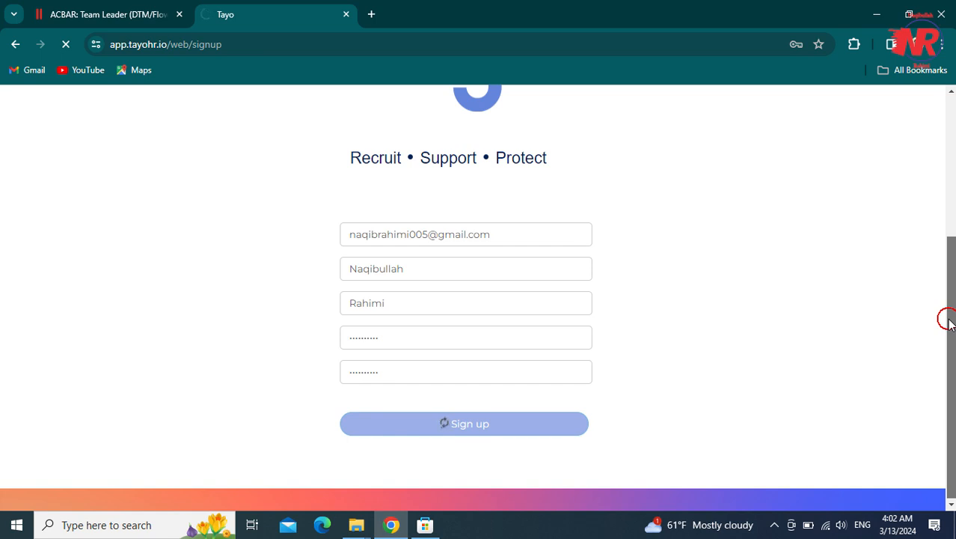
drag(948, 320, 948, 320)
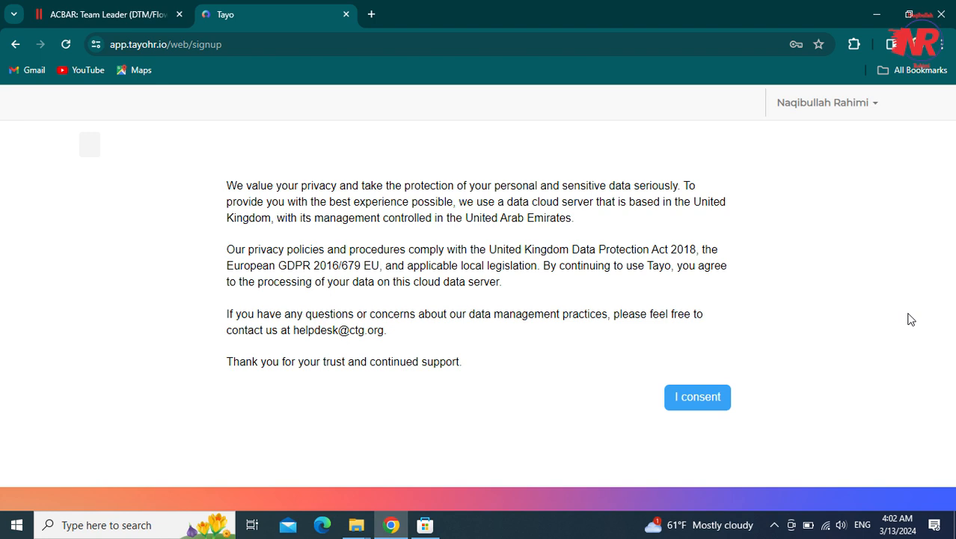
- Consent to the data-privacy notice and agree to the updated Privacy Policy and terms
click(699, 400)
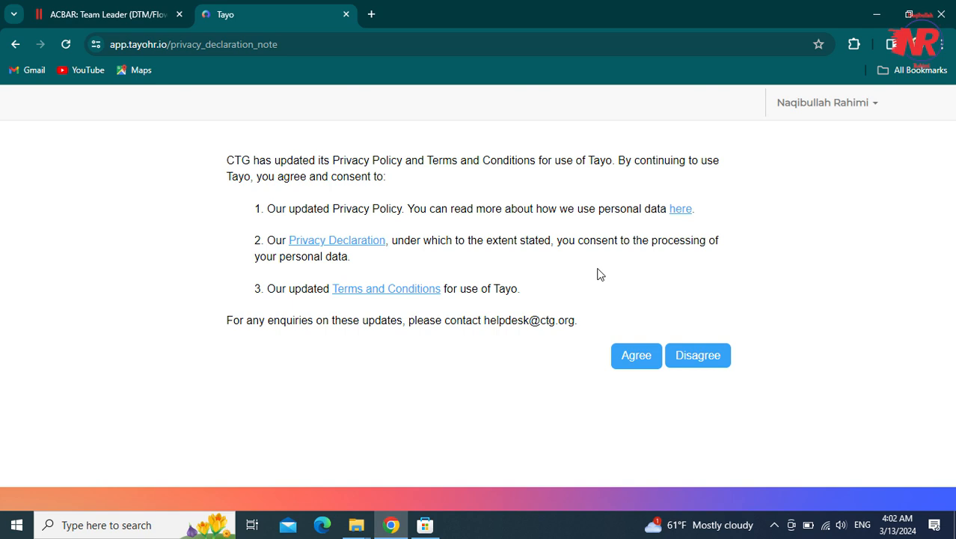
click(621, 359)
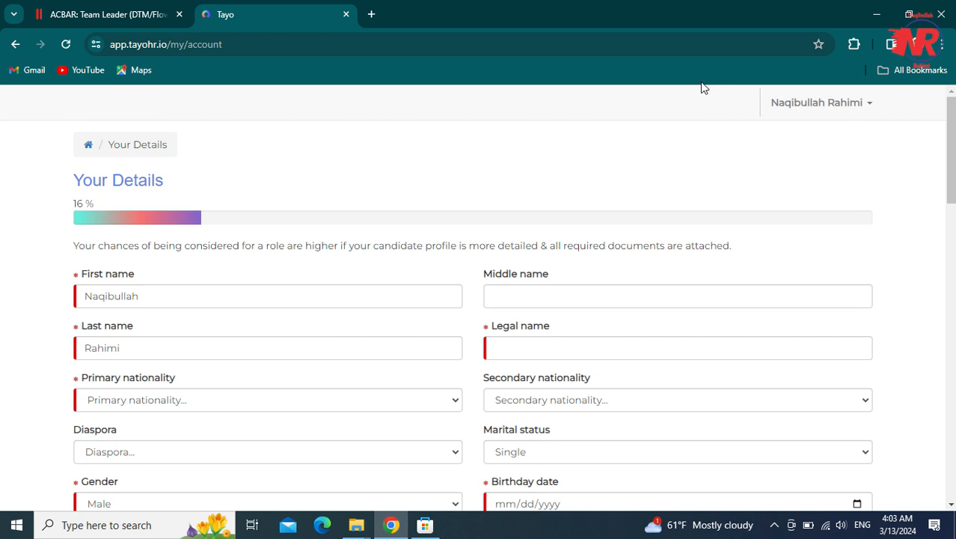
- Check the prefilled First name and empty Middle name fields on Your Details
click(93, 204)
click(107, 226)
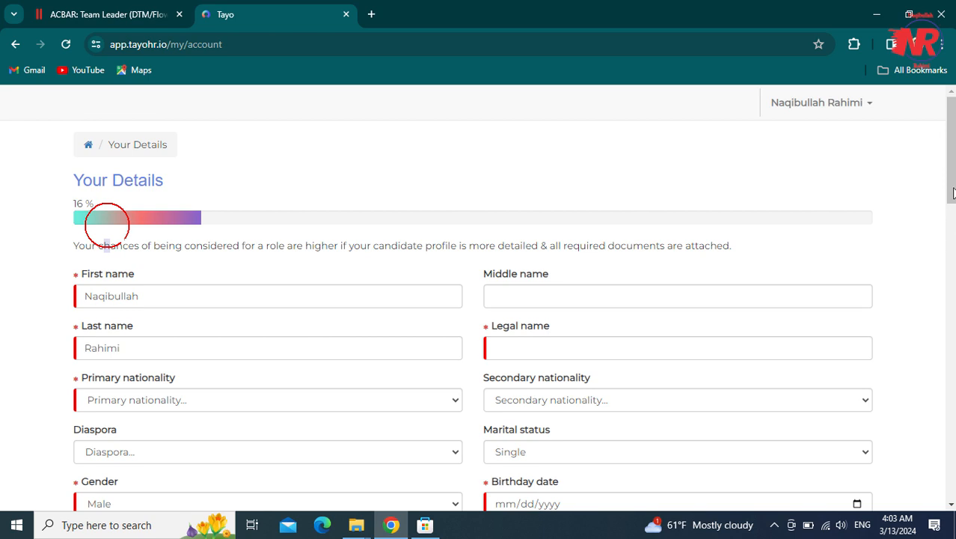
click(383, 296)
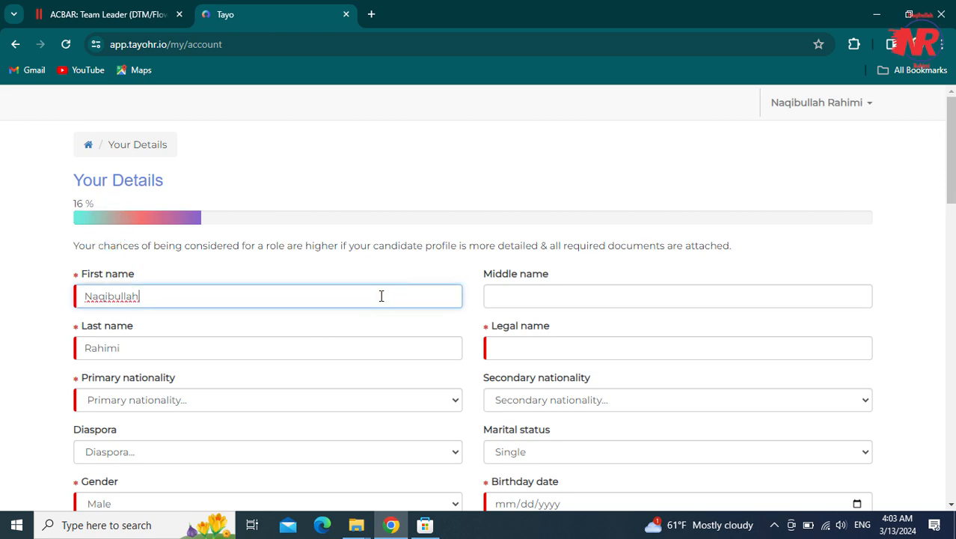
click(247, 346)
click(382, 295)
click(529, 292)
click(381, 295)
click(530, 289)
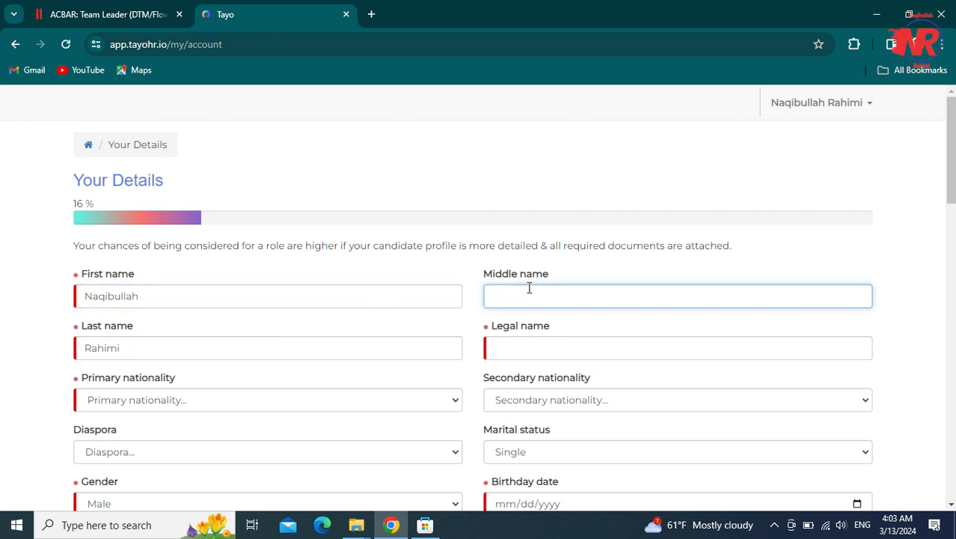
click(75, 274)
click(99, 302)
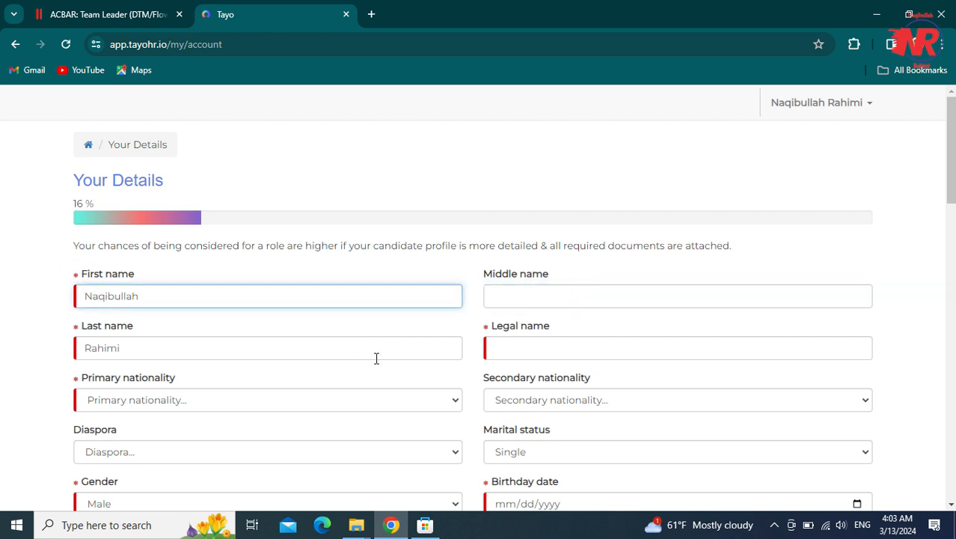
drag(952, 184, 953, 201)
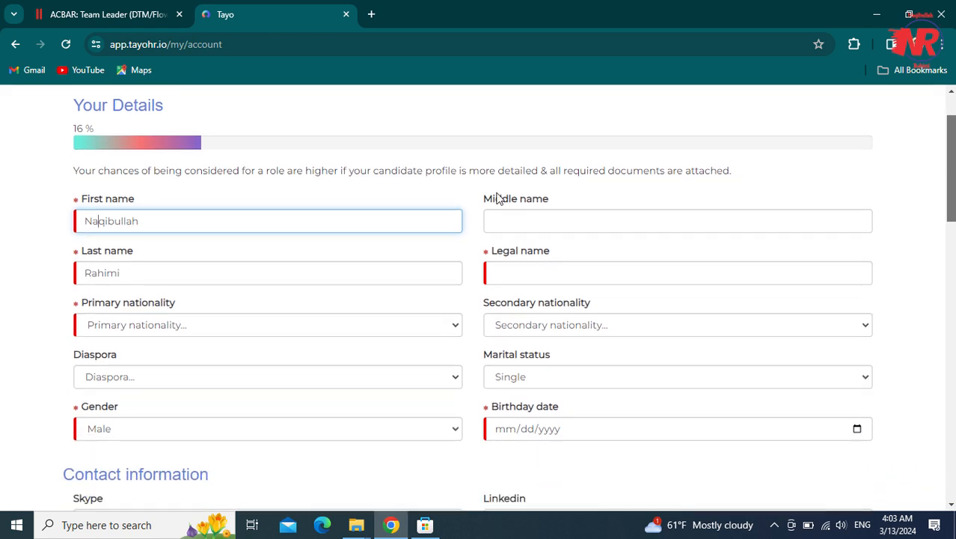
- Set primary nationality to Afghan, enter the legal name, and leave secondary nationality unset
click(101, 332)
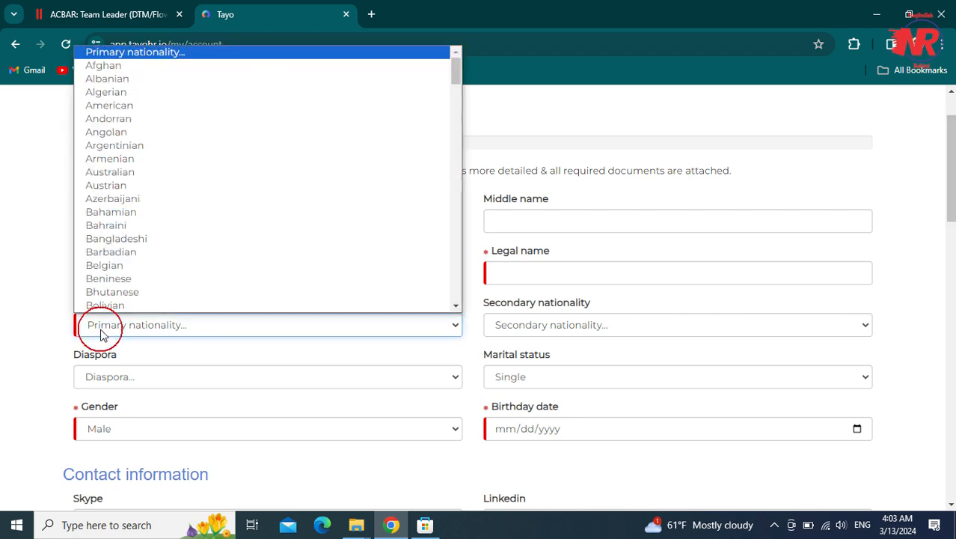
click(119, 67)
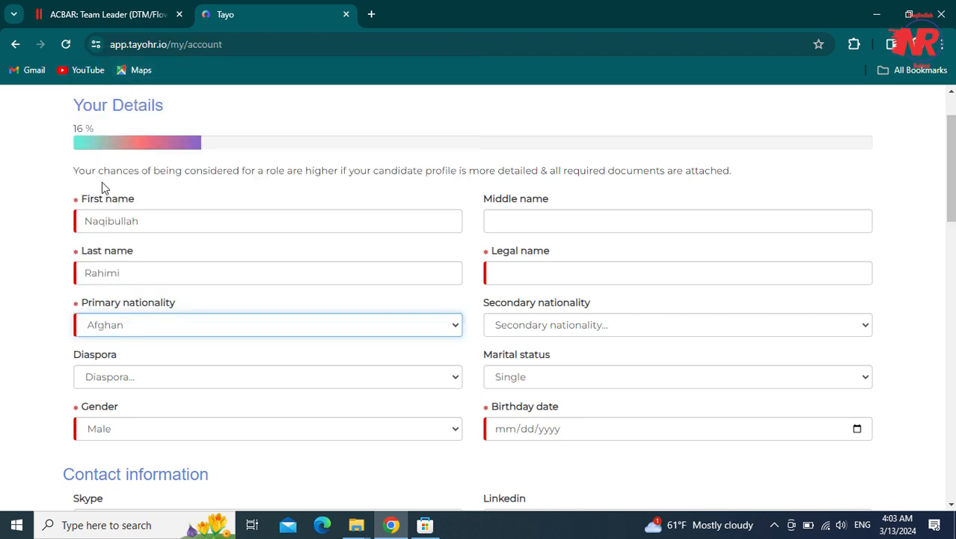
click(508, 274)
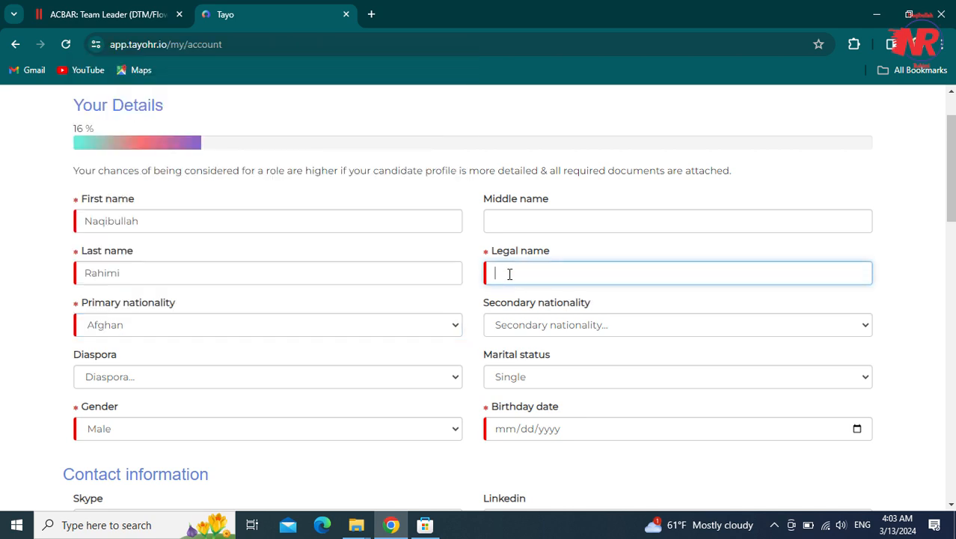
scroll(944, 196, down, 1)
scroll(886, 228, down, 1)
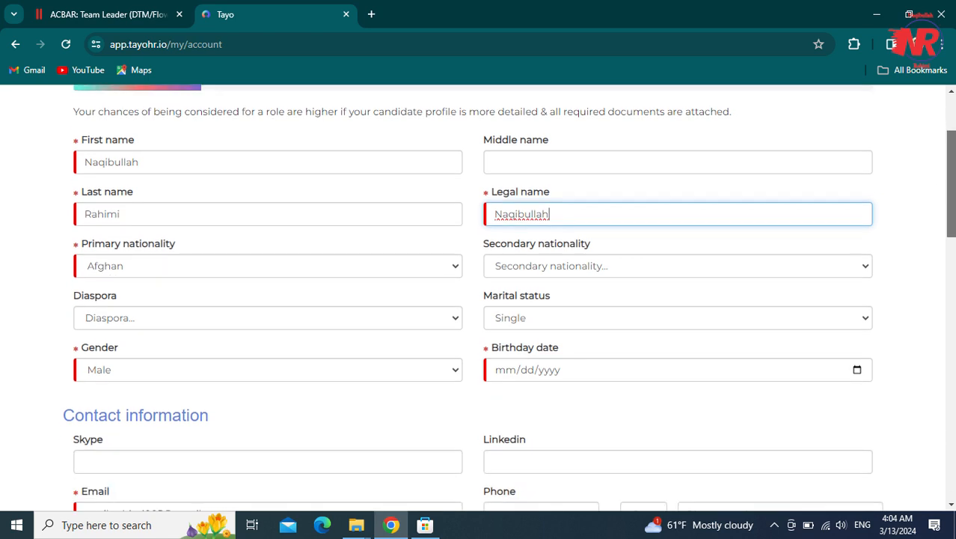
click(603, 267)
click(603, 268)
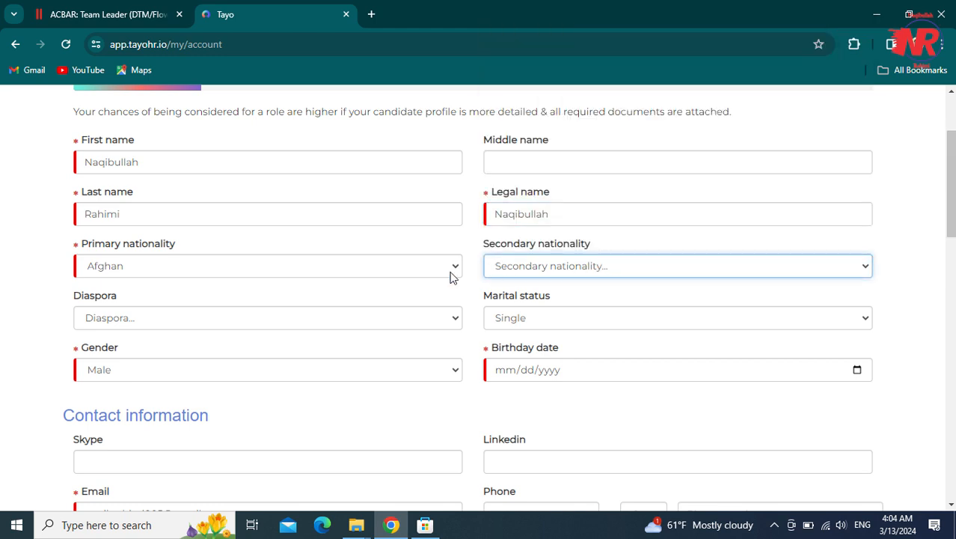
- Set Diaspora to No and keep marital status as Single
drag(138, 306, 98, 306)
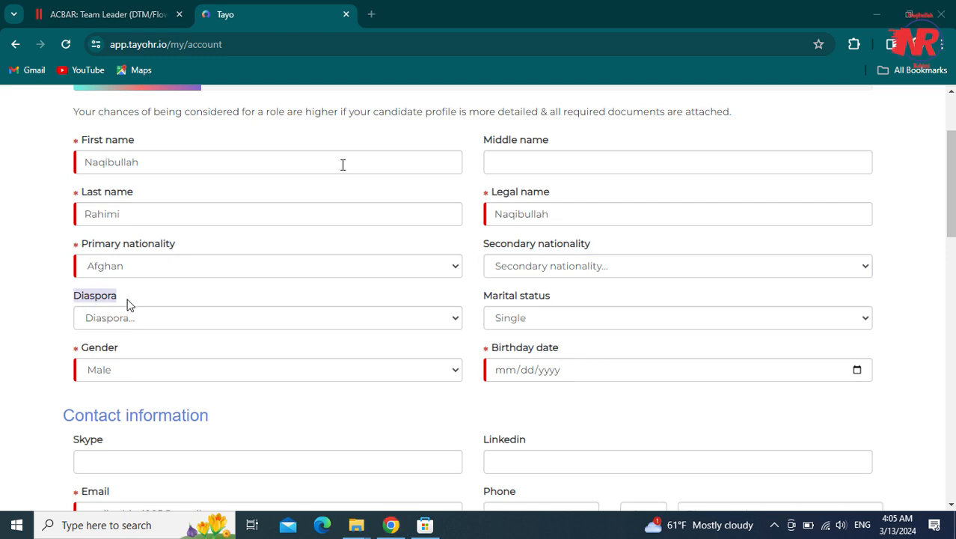
click(127, 303)
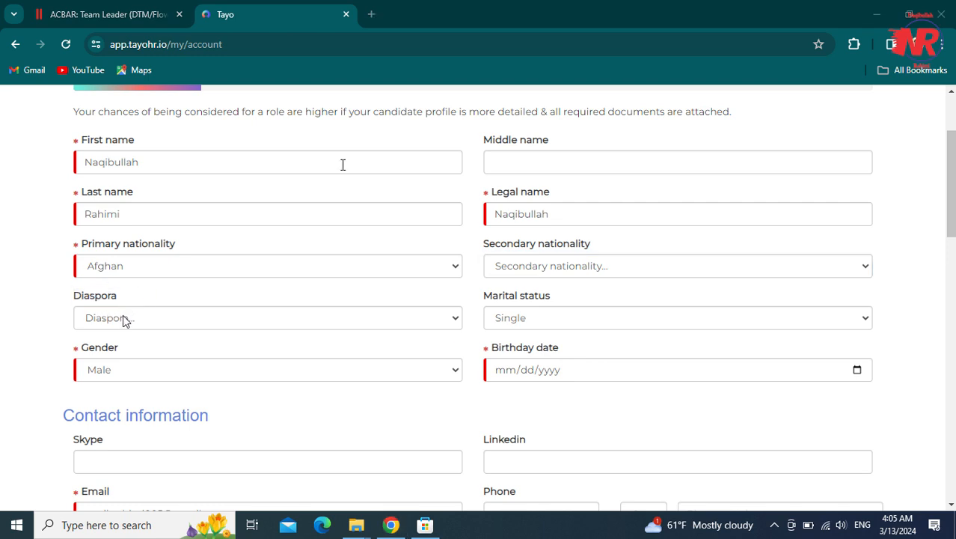
click(124, 318)
click(124, 318)
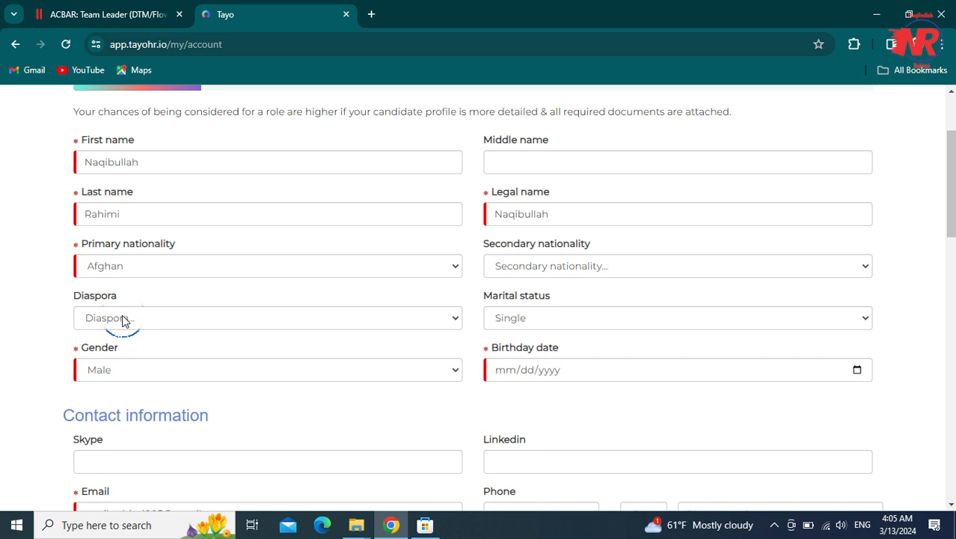
click(123, 319)
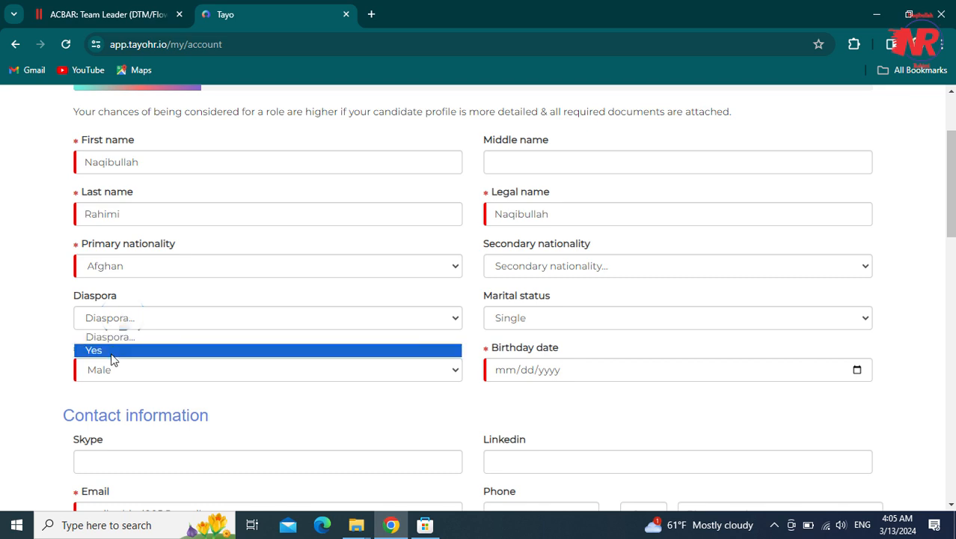
click(103, 320)
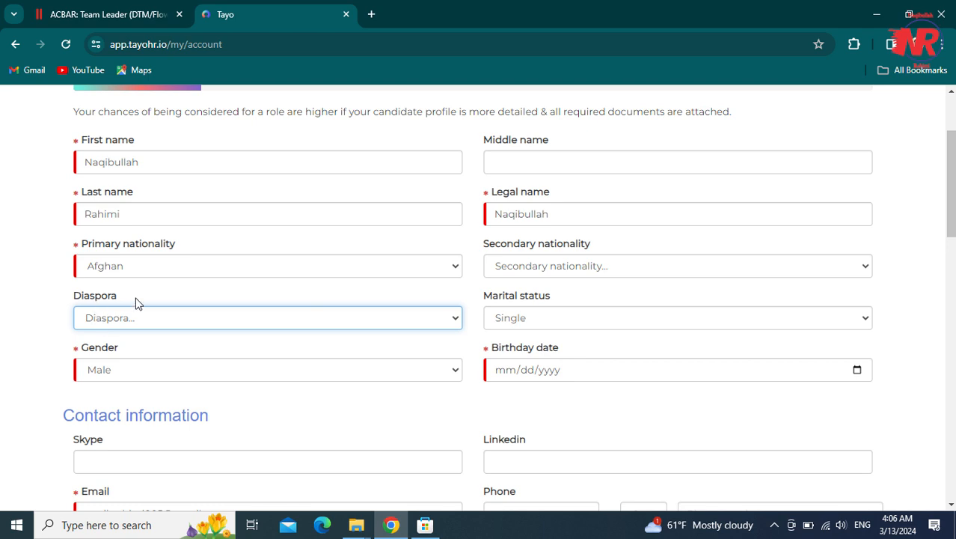
click(130, 318)
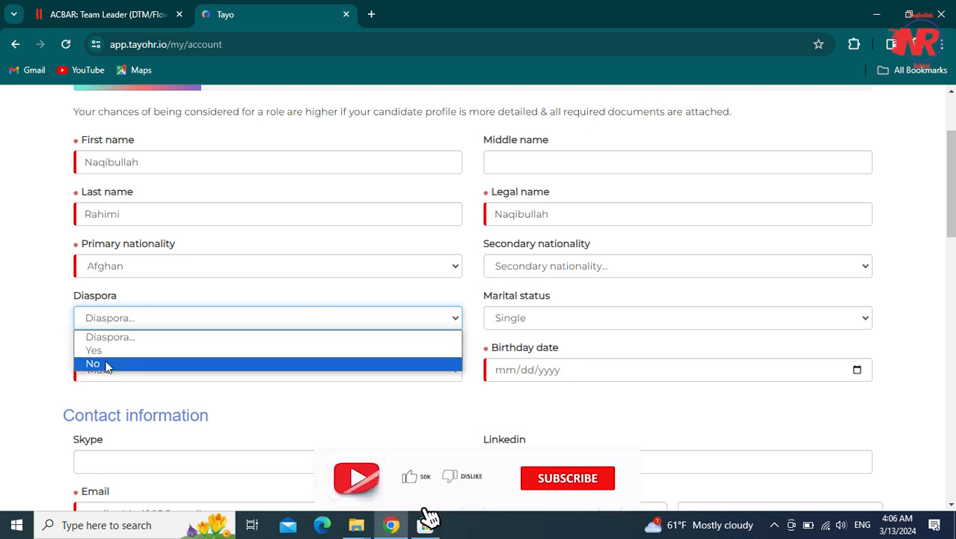
click(109, 364)
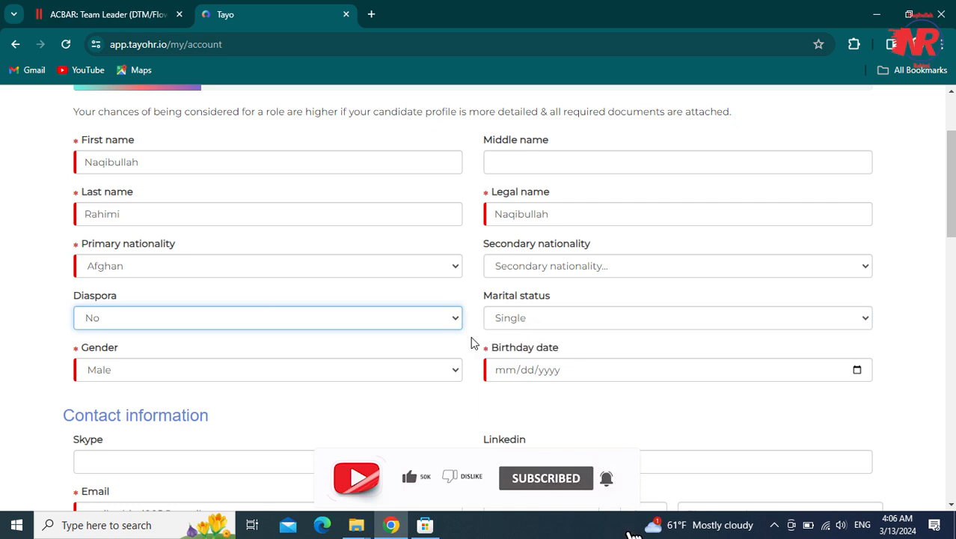
click(527, 320)
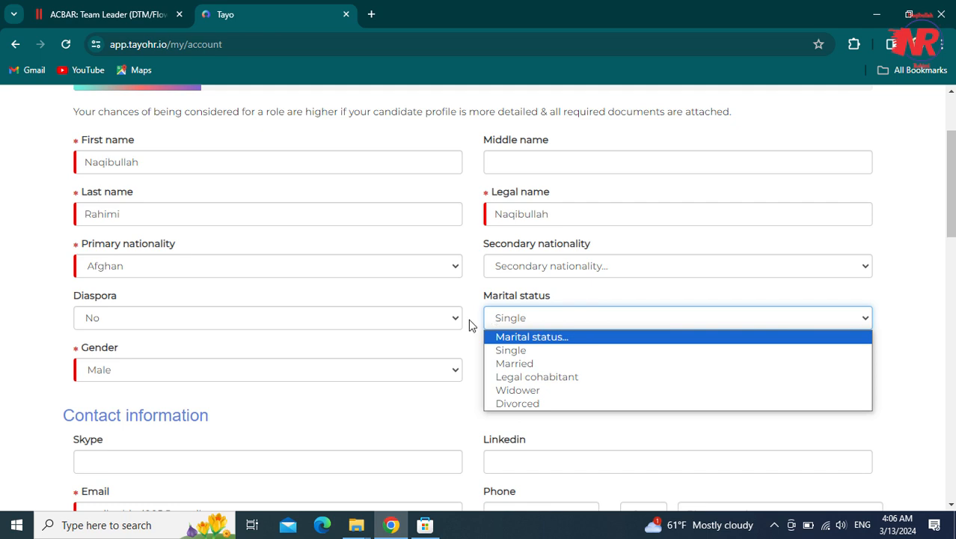
click(520, 351)
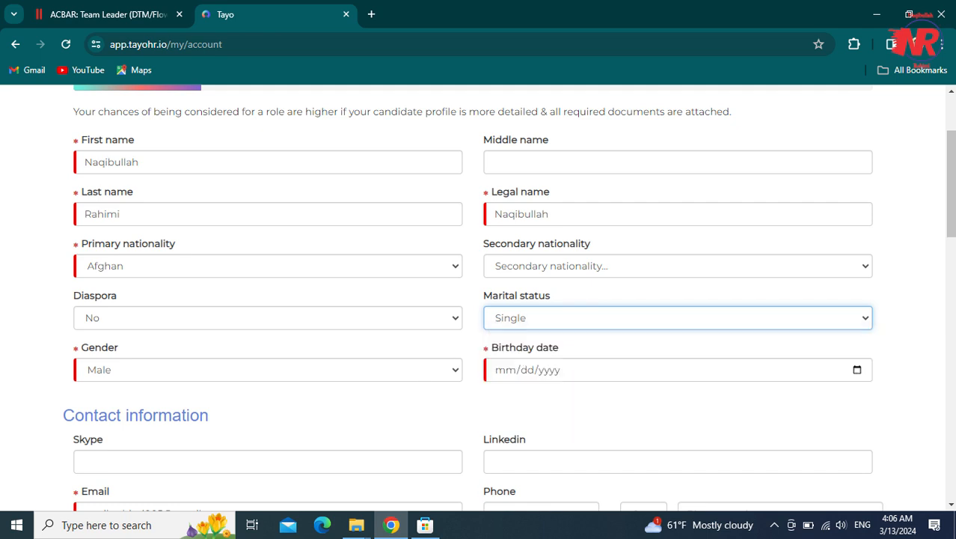
scroll(363, 314, down, 1)
click(276, 301)
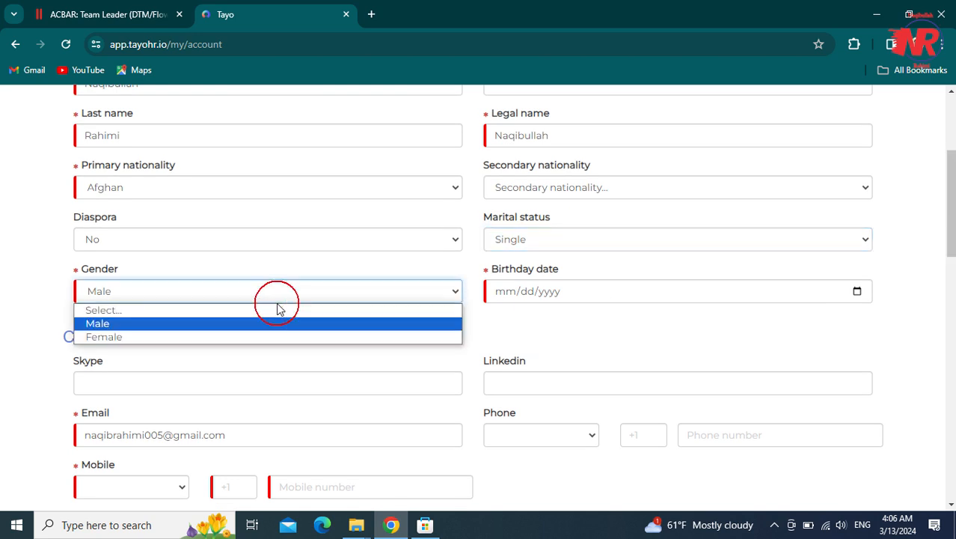
scroll(277, 307, up, 1)
click(501, 295)
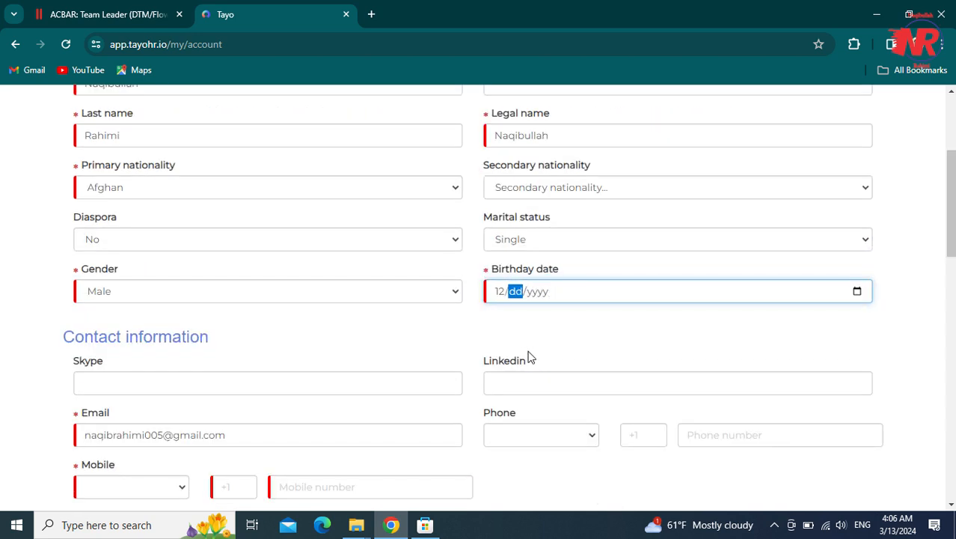
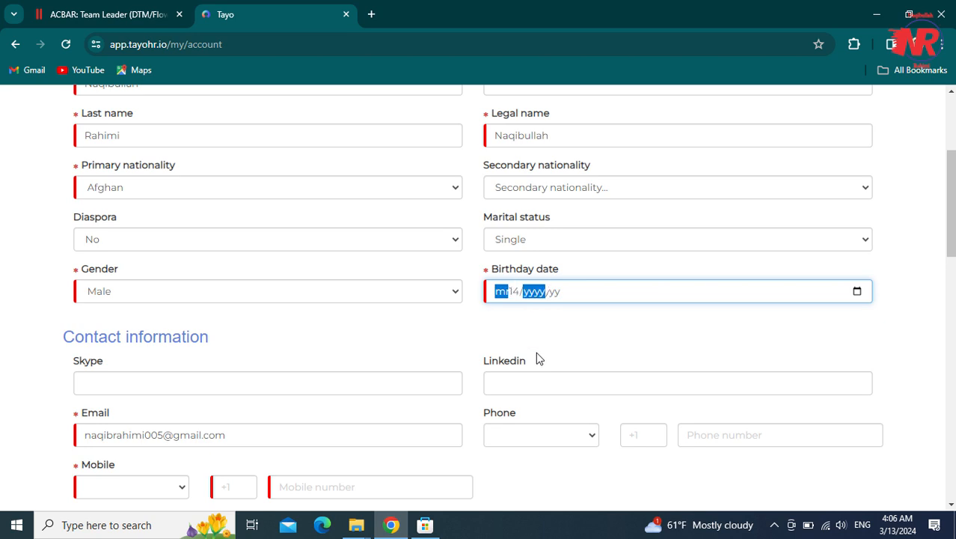
- Fill in the Skype username and LinkedIn profile, and check the e-mail address
click(145, 388)
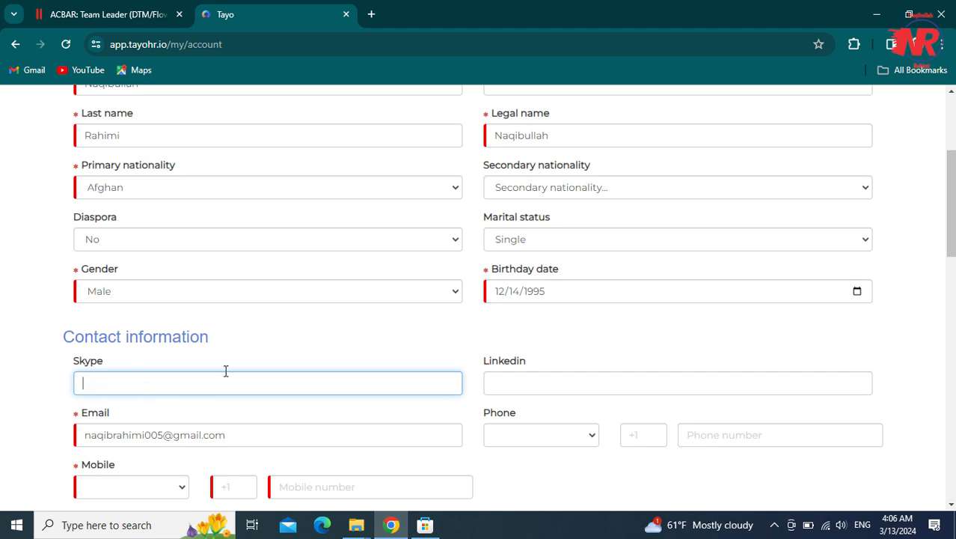
drag(951, 212, 952, 227)
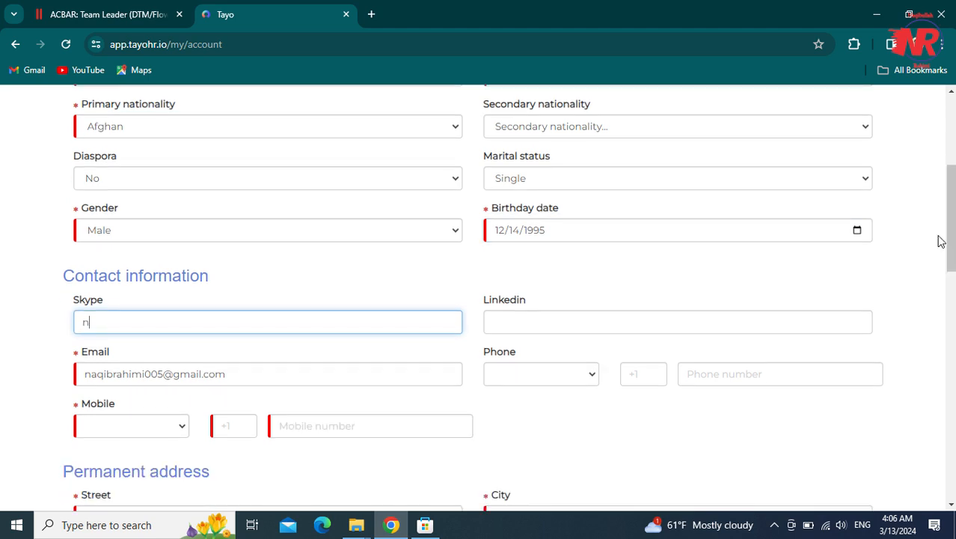
click(653, 320)
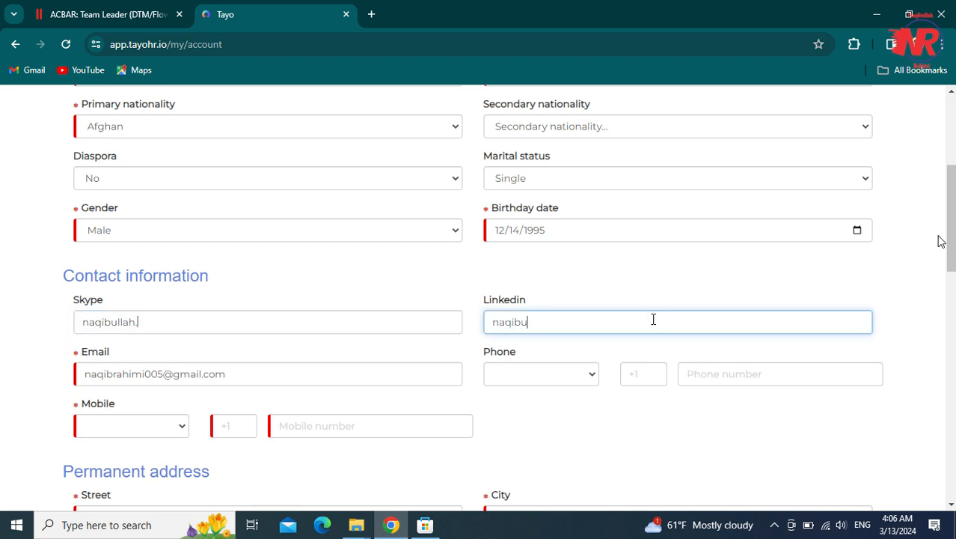
click(215, 374)
click(262, 376)
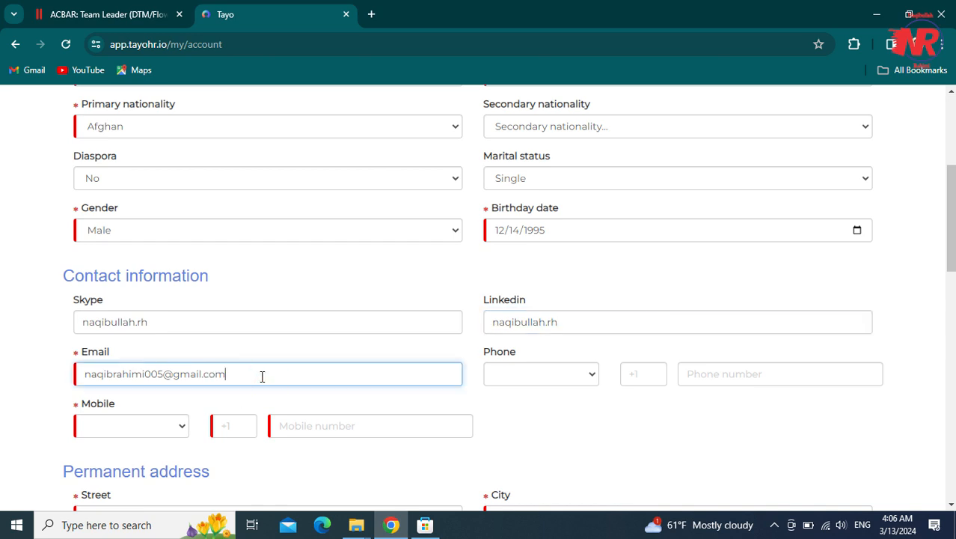
scroll(262, 375, down, 1)
scroll(262, 375, up, 1)
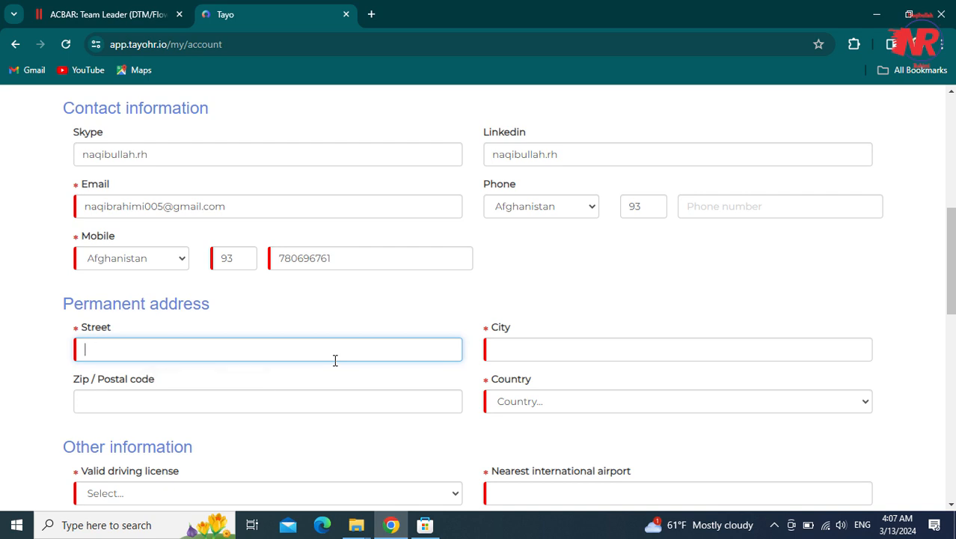
- Fill the permanent address: street, city Jalalabad, postal code, Afghanistan, and Nangarhar province
click(335, 360)
click(256, 383)
key(Tab)
text(Jala)
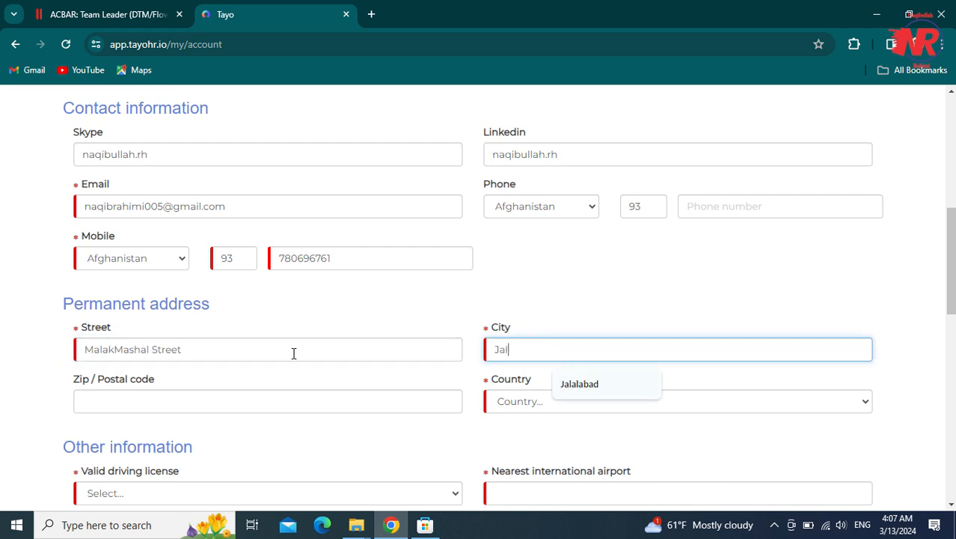
key(Down)
key(Return)
click(235, 404)
text(2601)
key(Tab)
click(508, 404)
click(515, 154)
scroll(452, 363, down, 2)
click(425, 303)
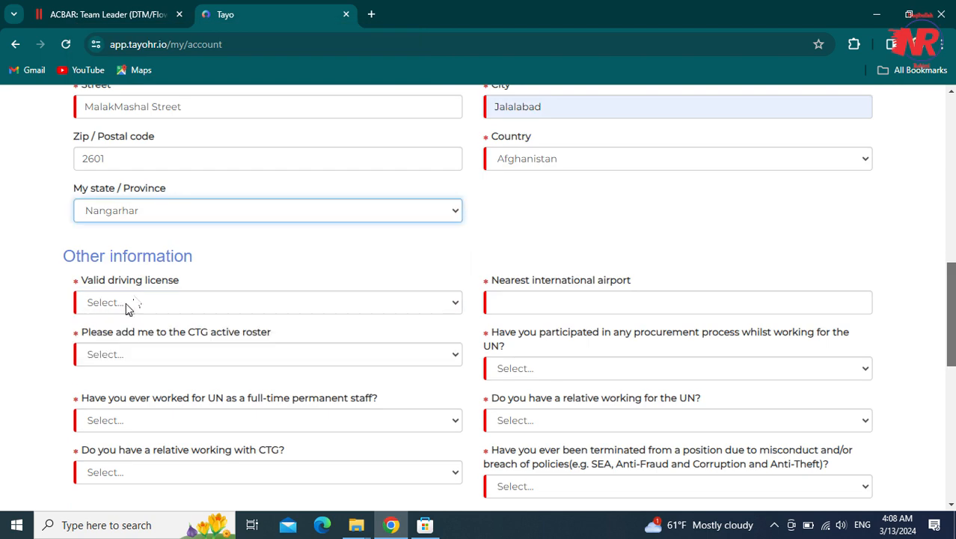
- Answer No for valid driving license and enter Jalalabad Airport as nearest international airport
click(127, 305)
click(108, 348)
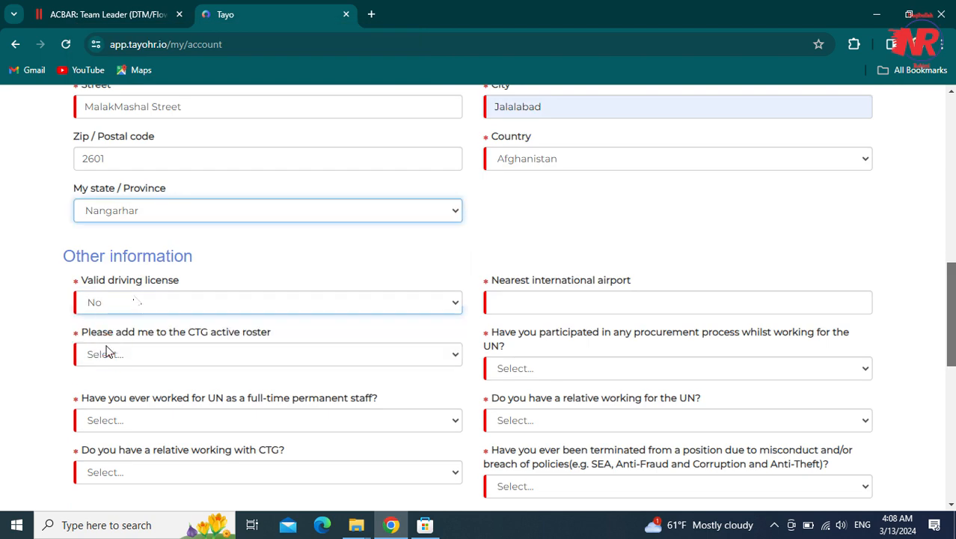
click(563, 313)
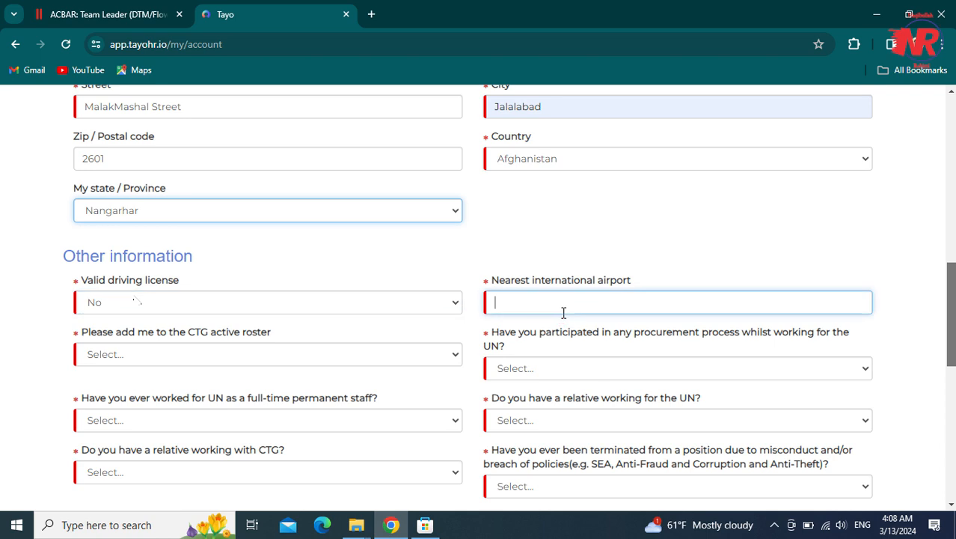
text(Jala)
text(la)
key(BackSpace)
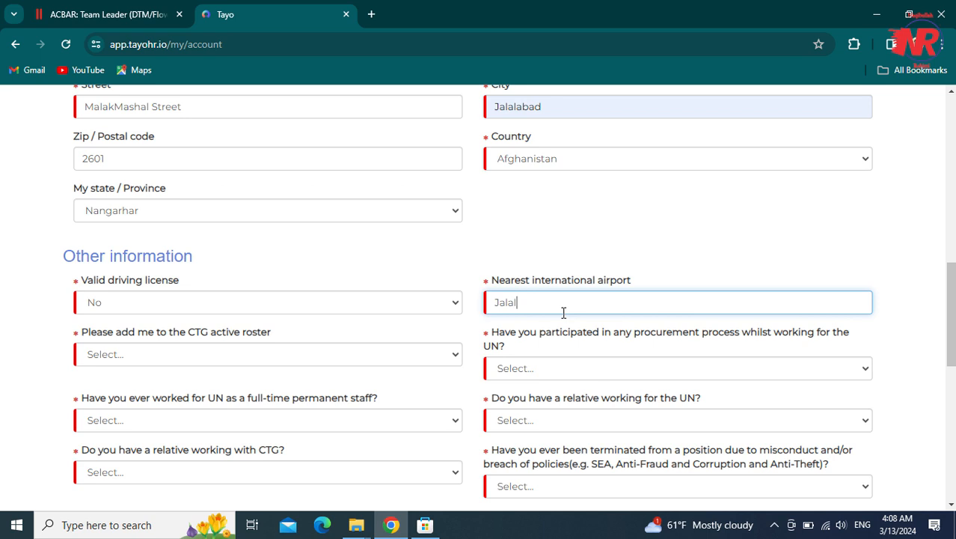
text(abad Airport)
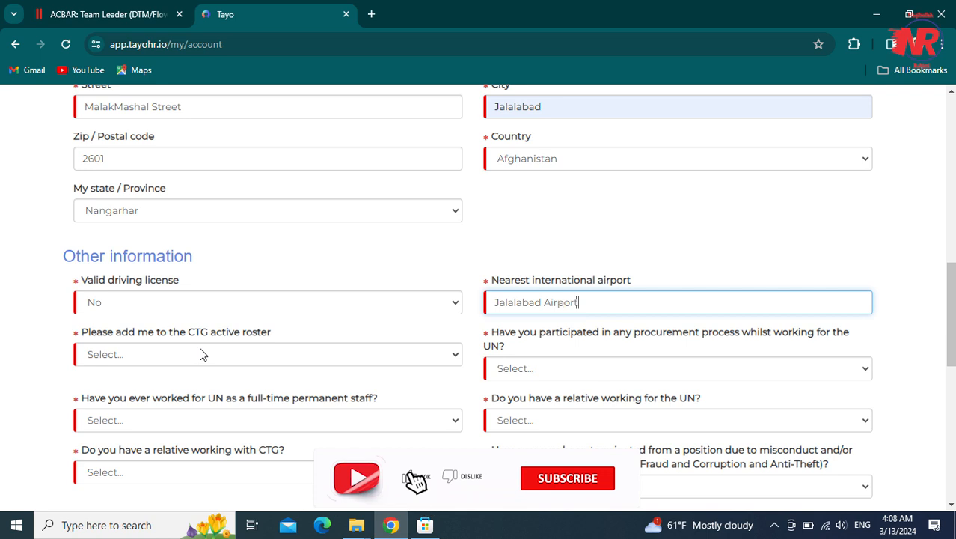
- Answer No to the CTG active roster question
click(194, 348)
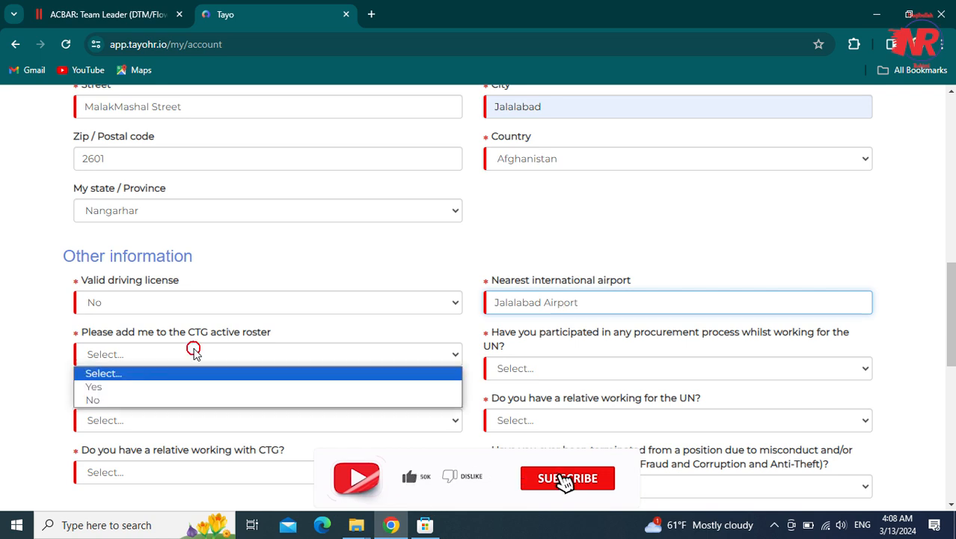
click(163, 342)
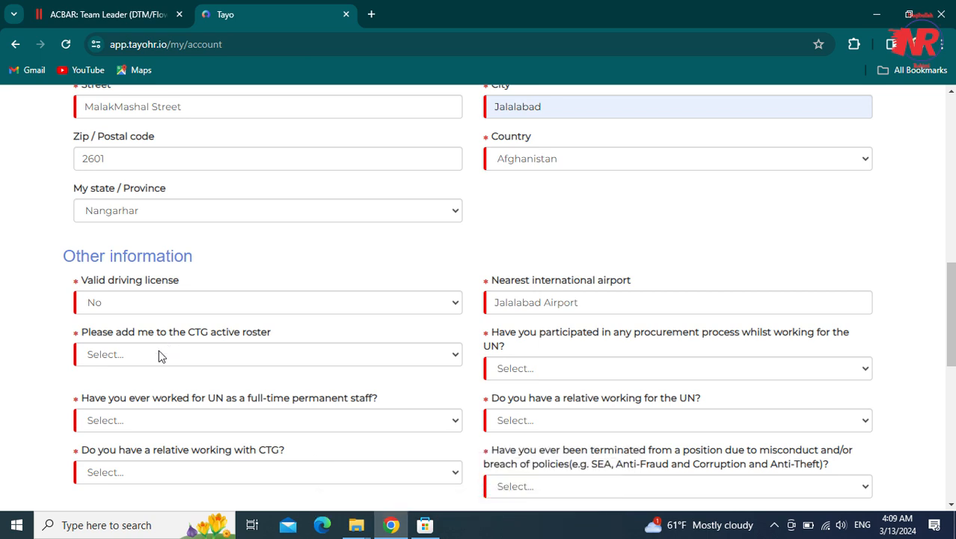
click(154, 360)
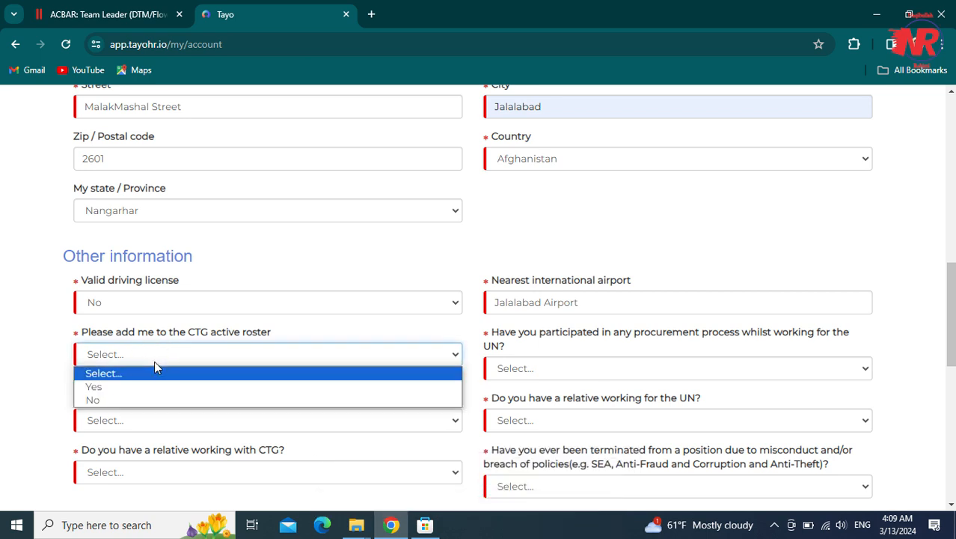
click(135, 400)
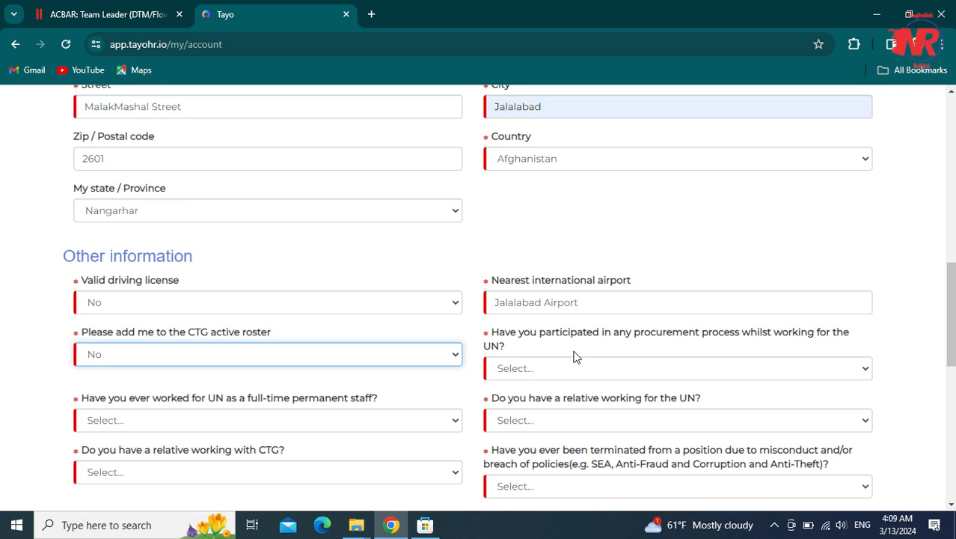
click(528, 334)
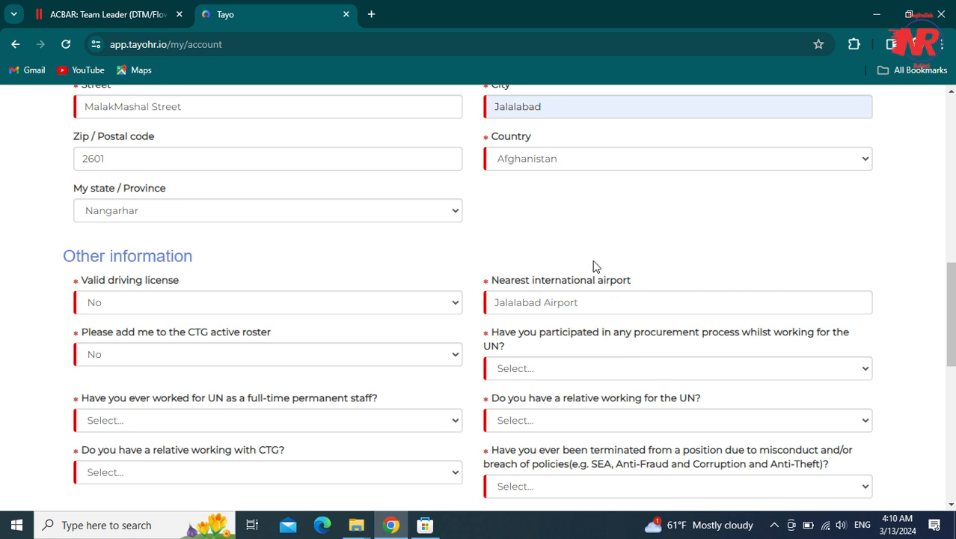
- Answer No to the procurement, full-time UN staff and UN relative questions
click(542, 359)
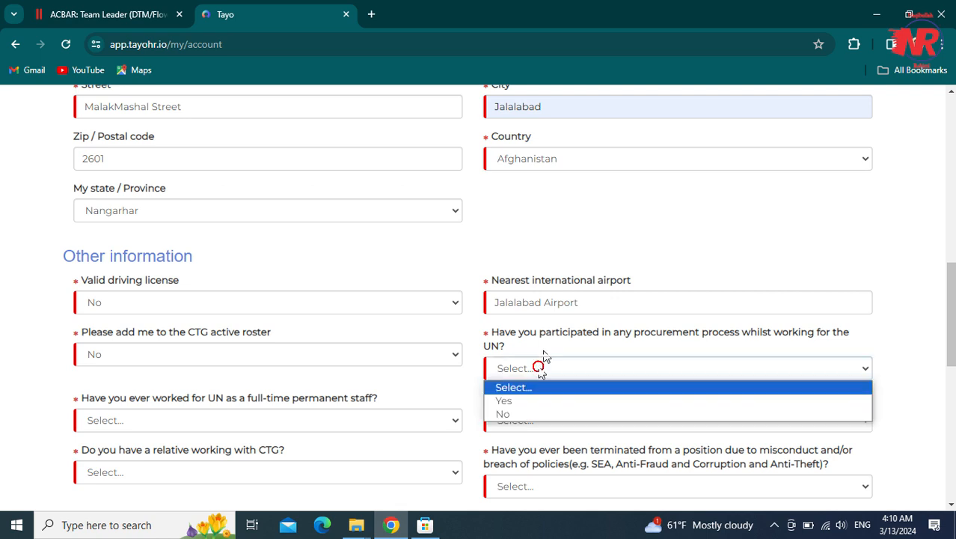
click(509, 415)
drag(950, 271, 930, 303)
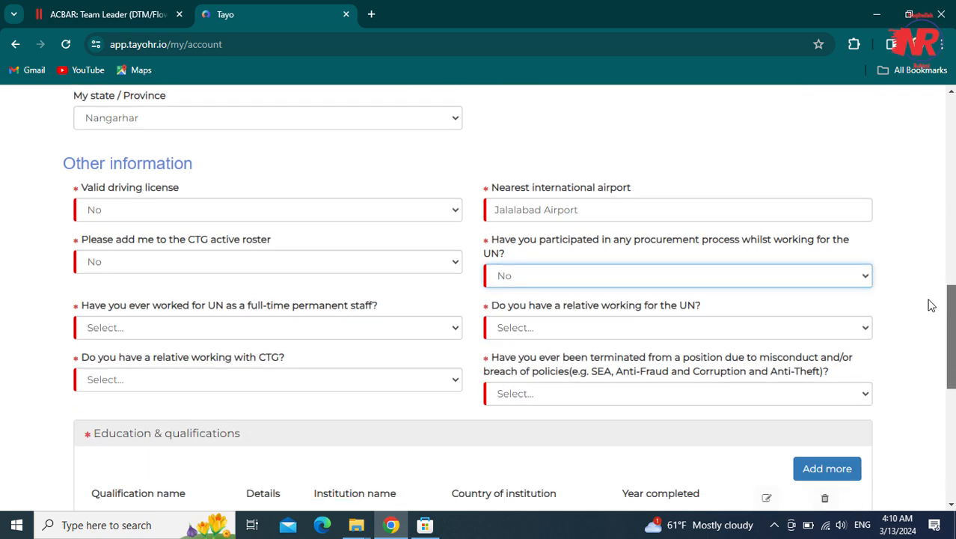
click(275, 336)
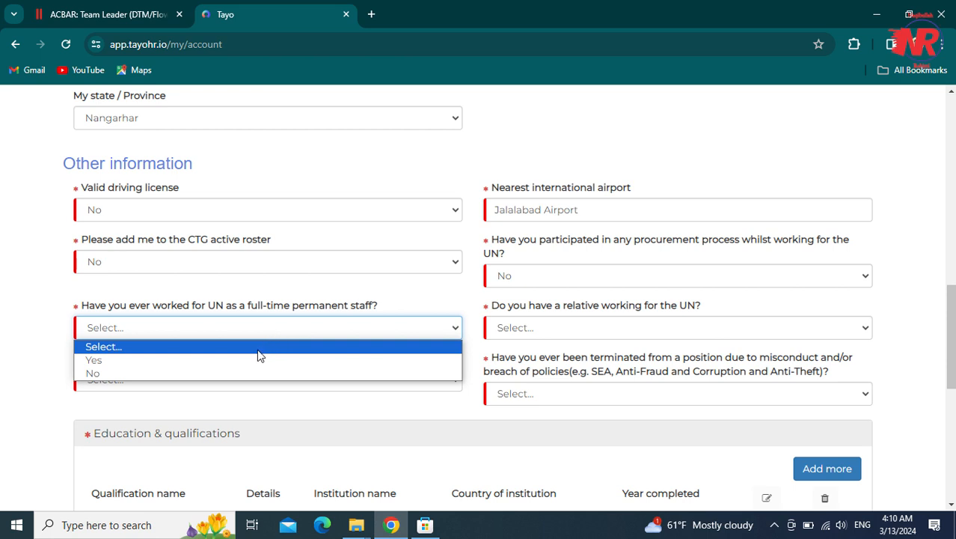
click(223, 372)
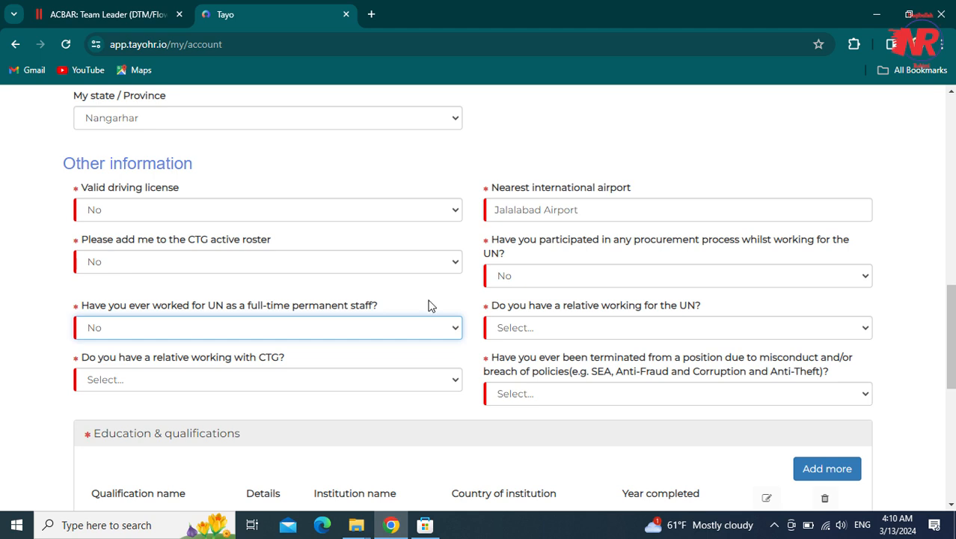
click(598, 330)
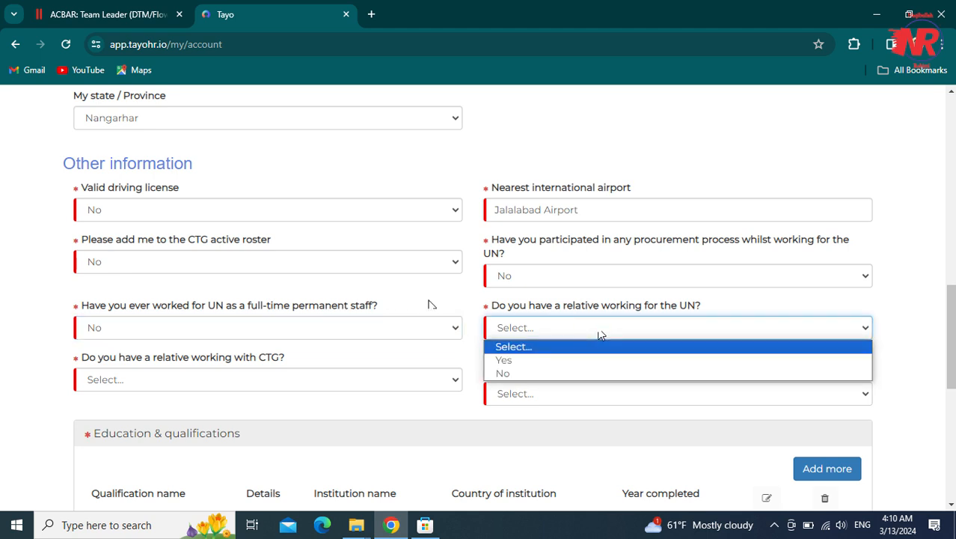
click(550, 374)
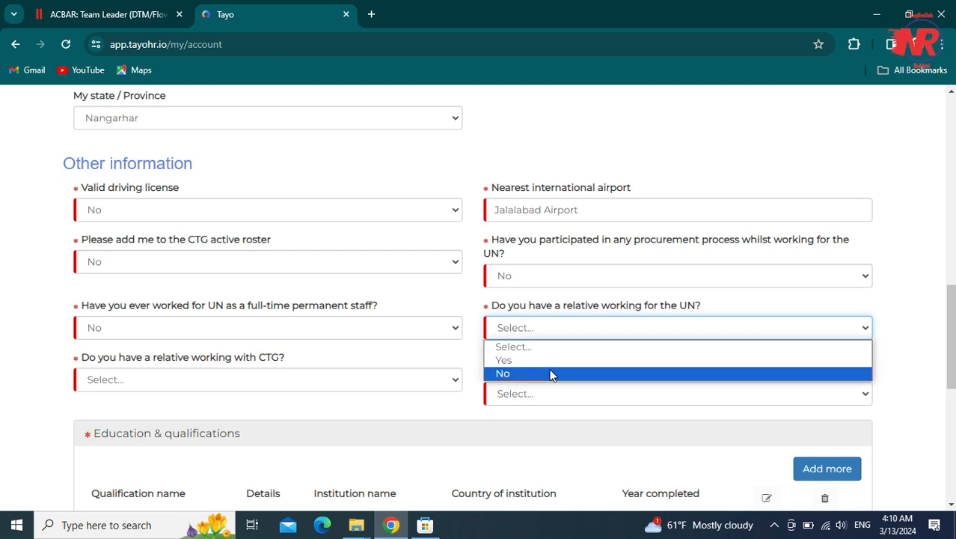
- Answer No to the CTG relative and termination-for-misconduct questions
click(162, 381)
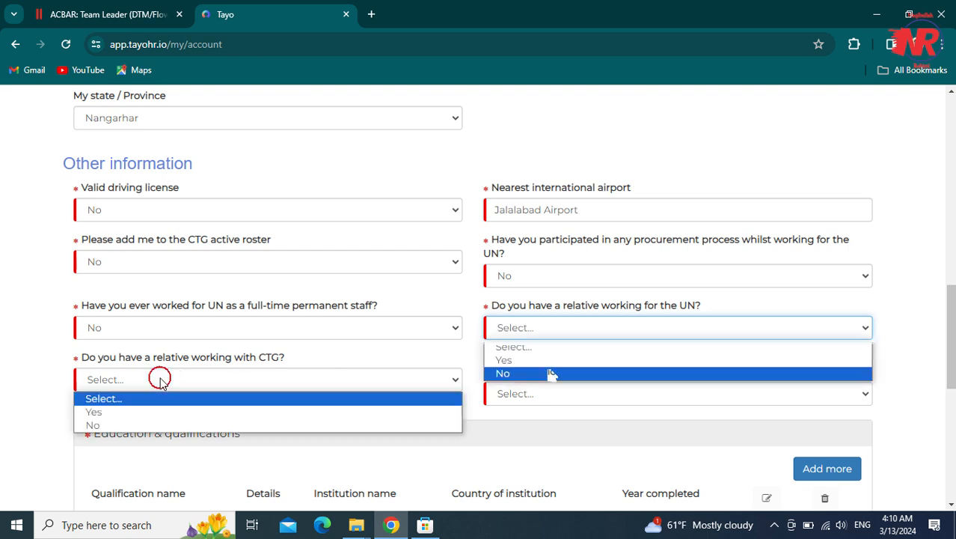
click(130, 424)
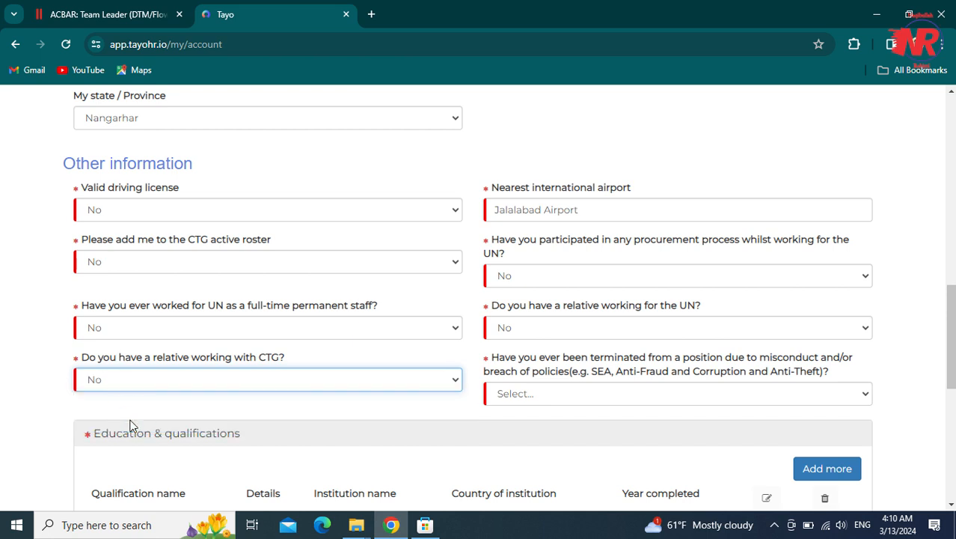
click(163, 382)
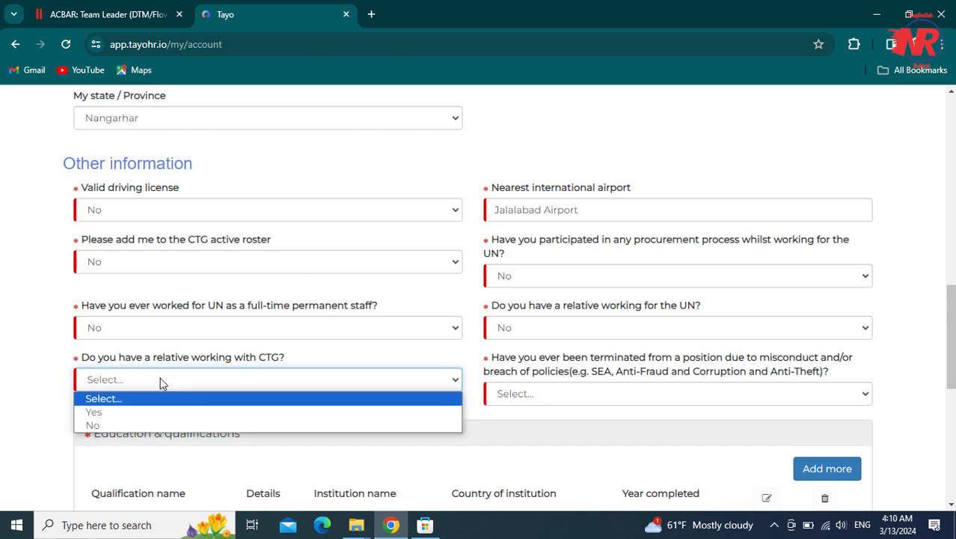
click(135, 425)
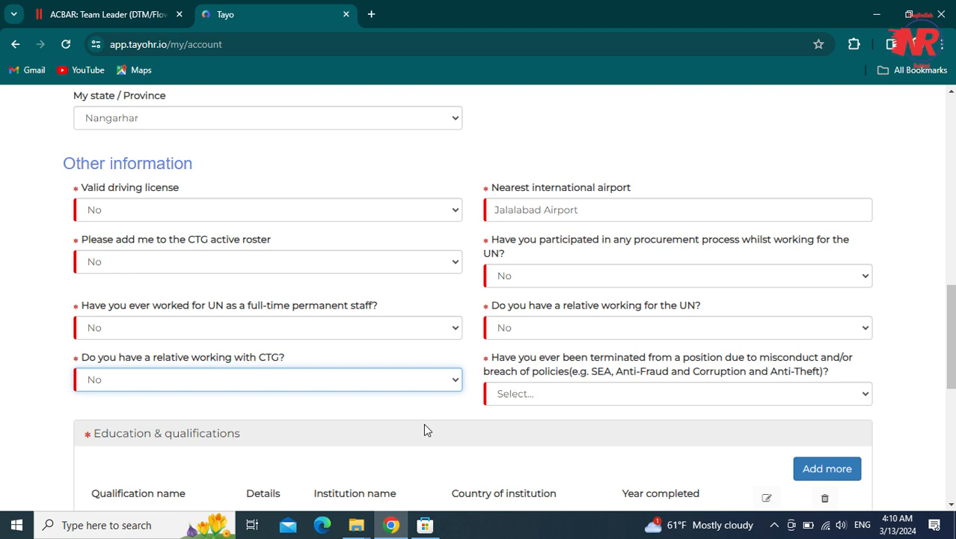
scroll(422, 431, down, 1)
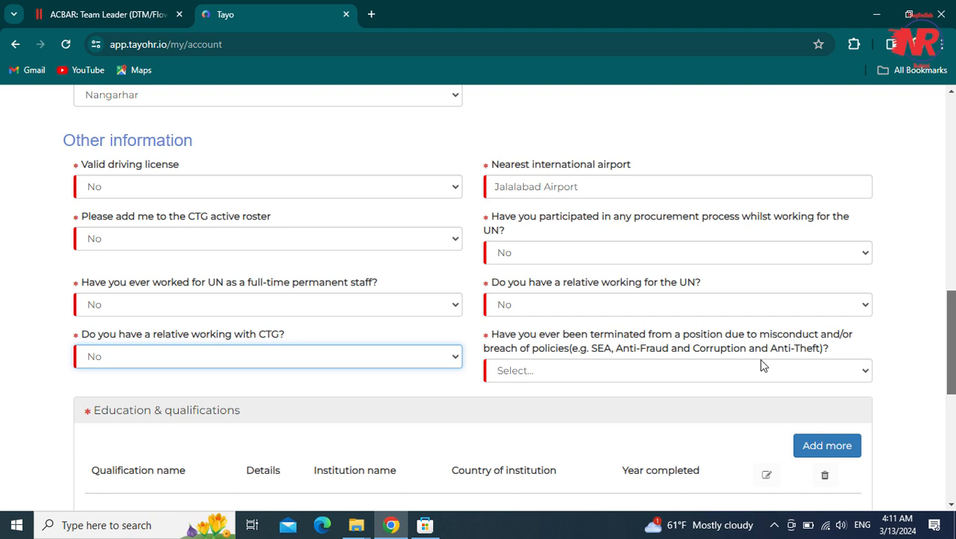
click(752, 371)
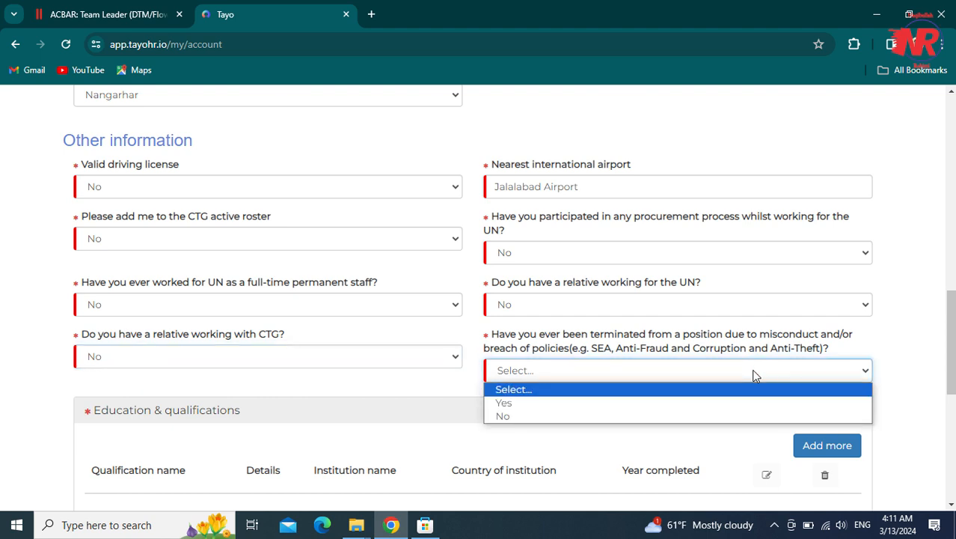
click(710, 421)
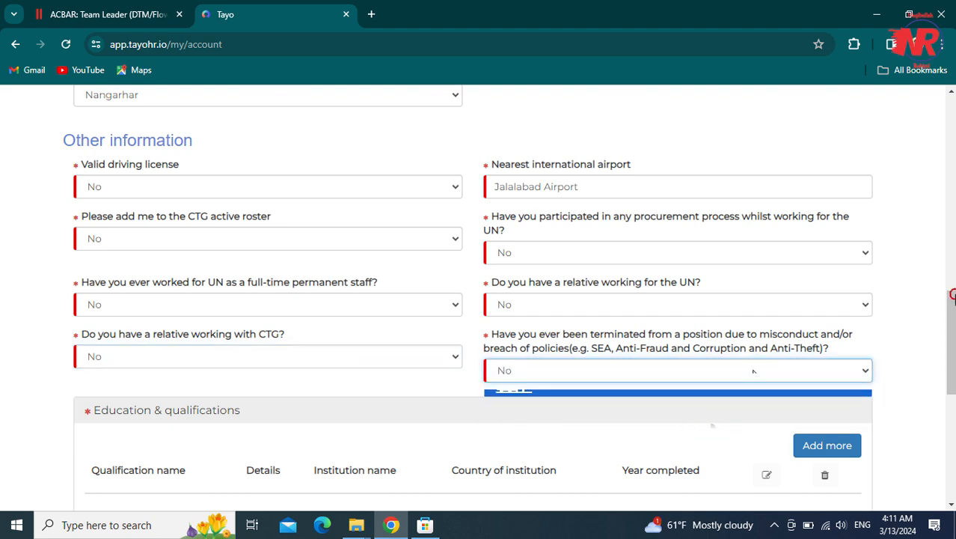
scroll(712, 425, down, 1)
scroll(712, 425, down, 1)
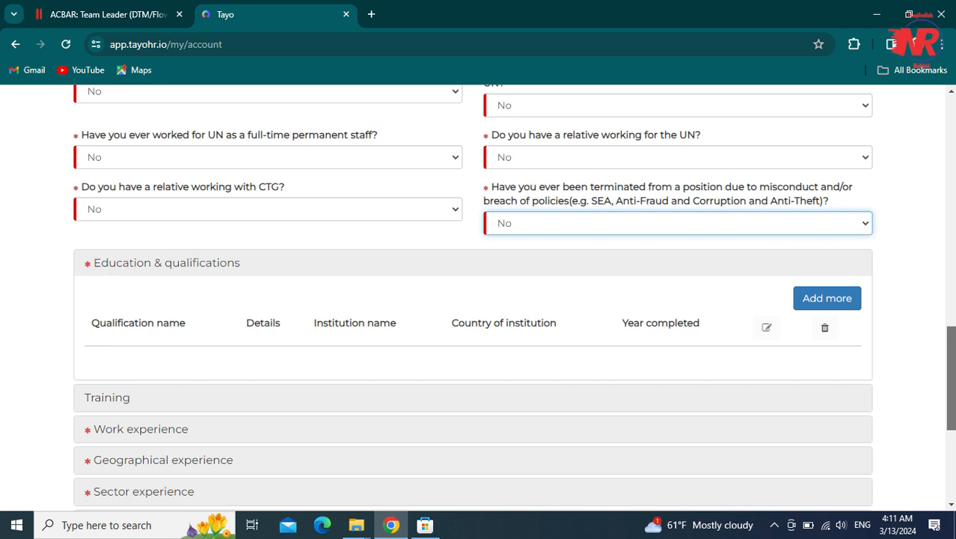
scroll(948, 335, down, 1)
scroll(947, 335, down, 1)
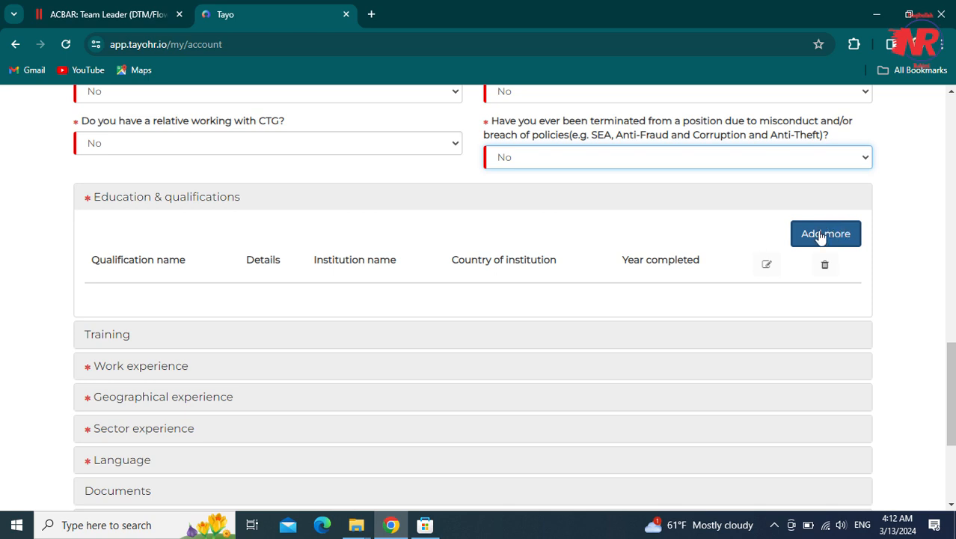
- Start an academic entry with a Bachelor's qualification in Computer Science
click(816, 232)
click(374, 197)
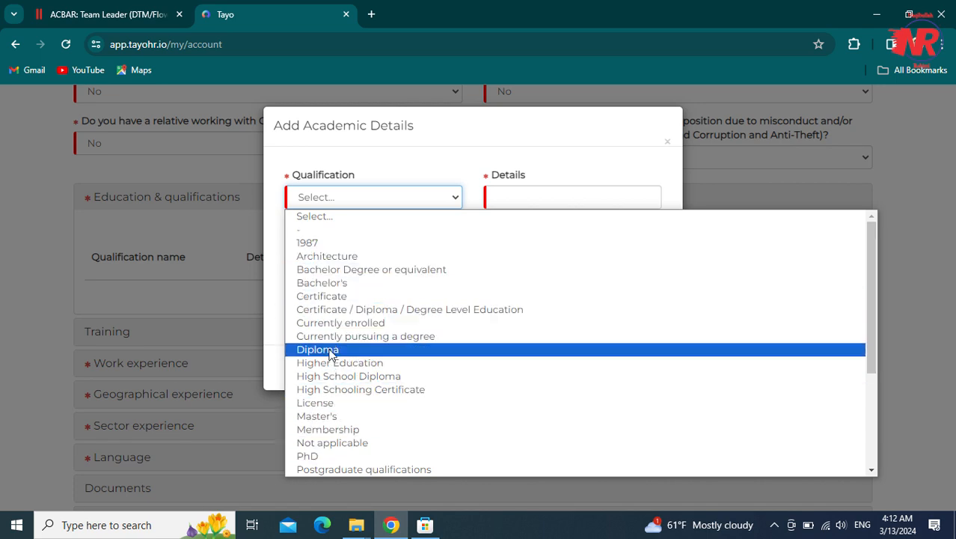
click(322, 283)
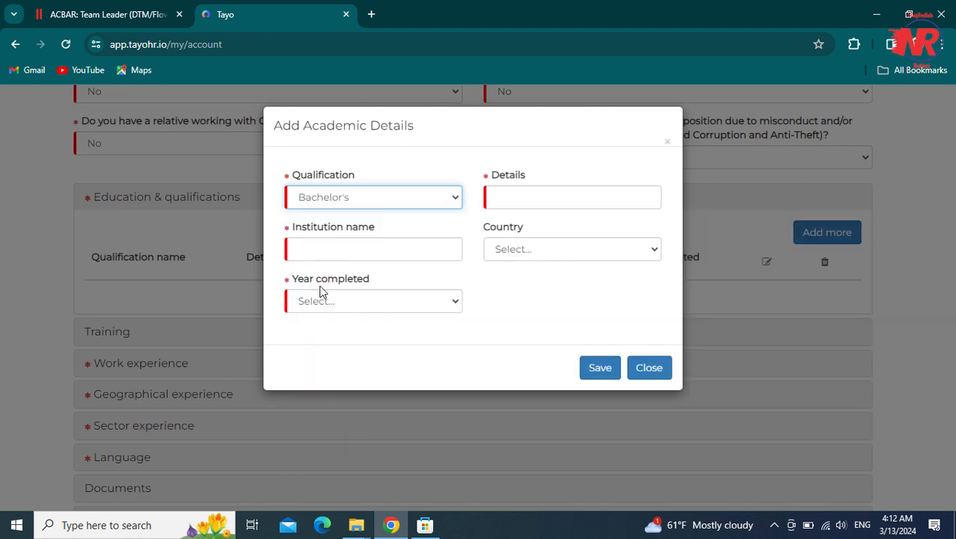
click(497, 204)
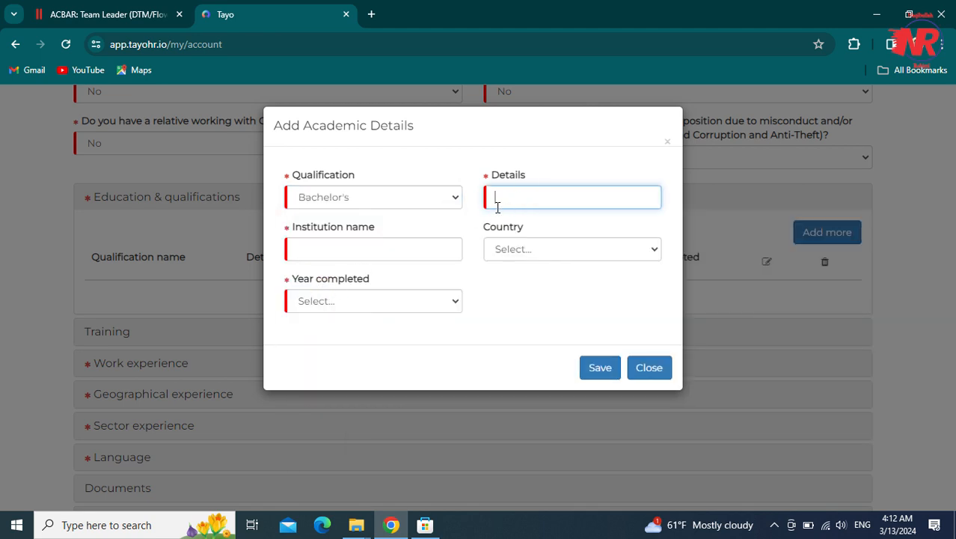
text(BCS)
key(BackSpace)
key(BackSpace)
key(BackSpace)
text(Comp)
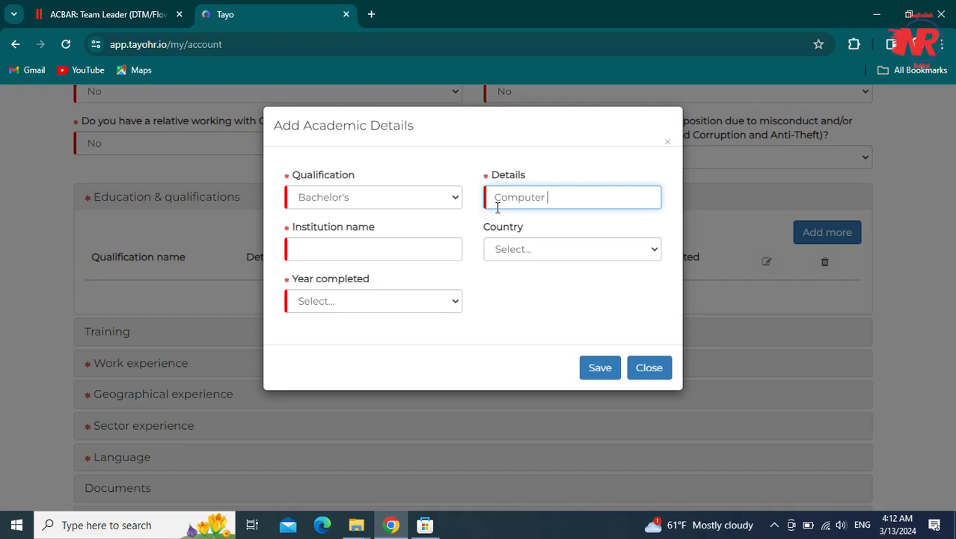
text(Science)
- Enter Khurasan University, Afghanistan and 2020, then save the Bachelor's entry
click(367, 256)
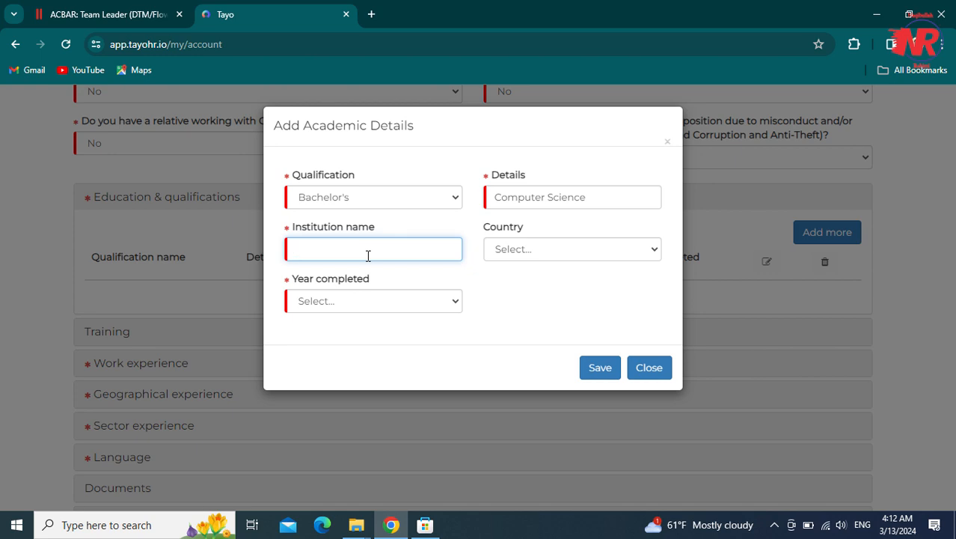
text(Khurasan University)
key(ctrl+plus)
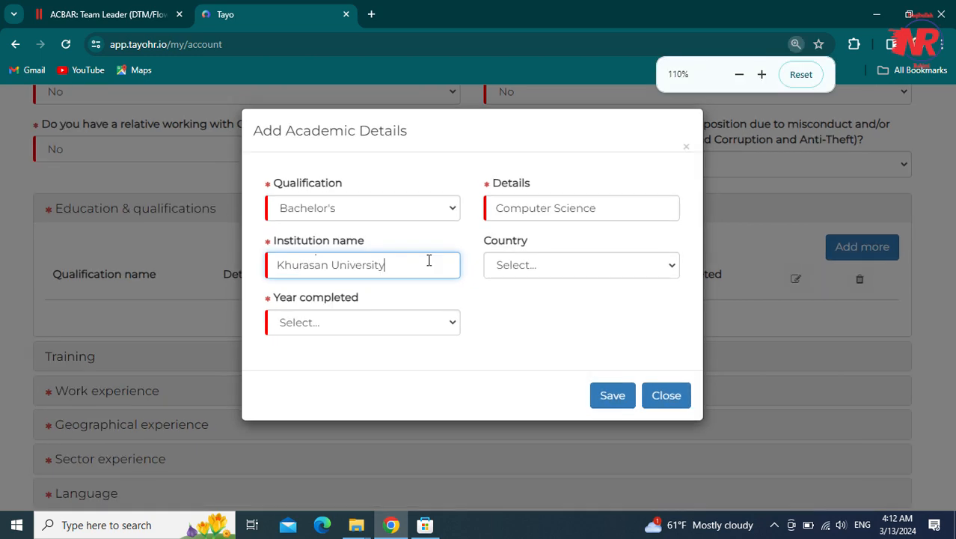
click(539, 278)
click(548, 47)
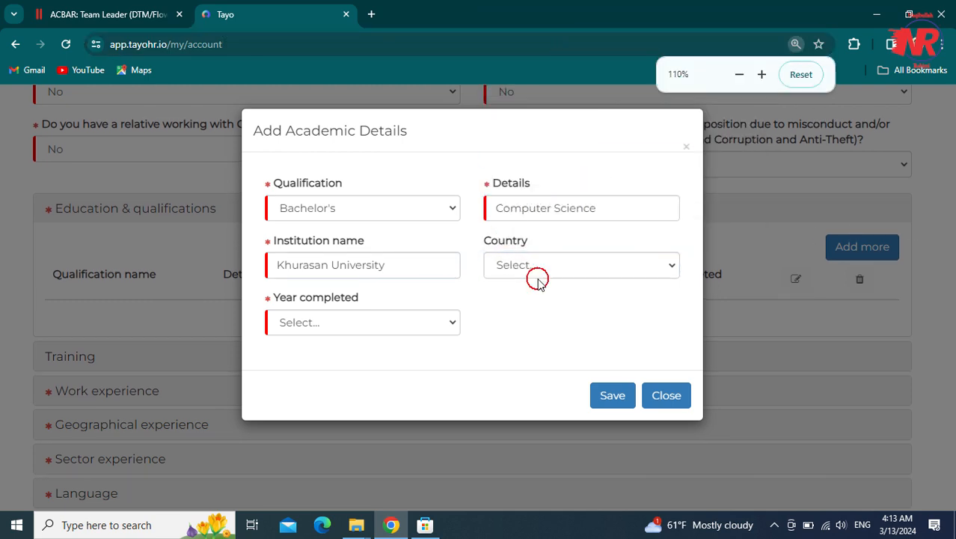
click(538, 279)
click(497, 36)
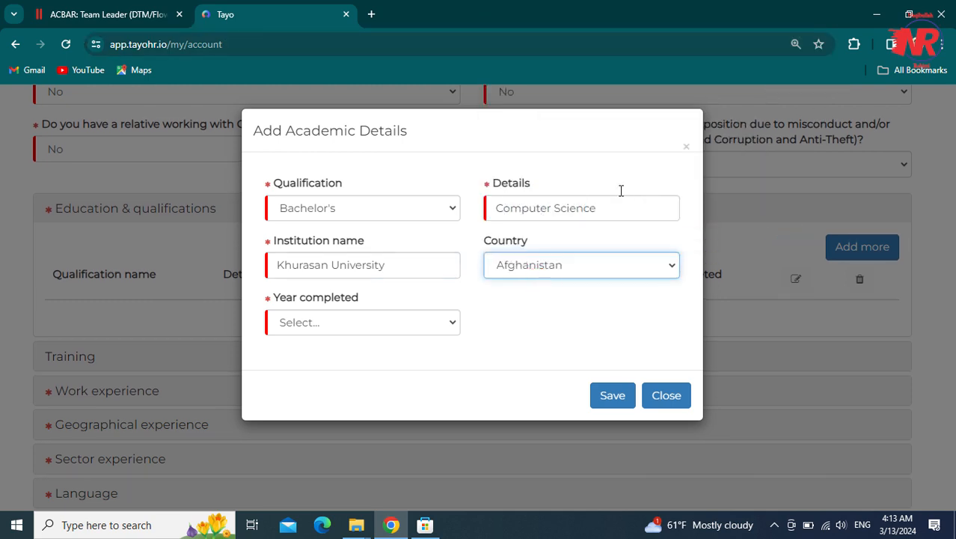
click(333, 320)
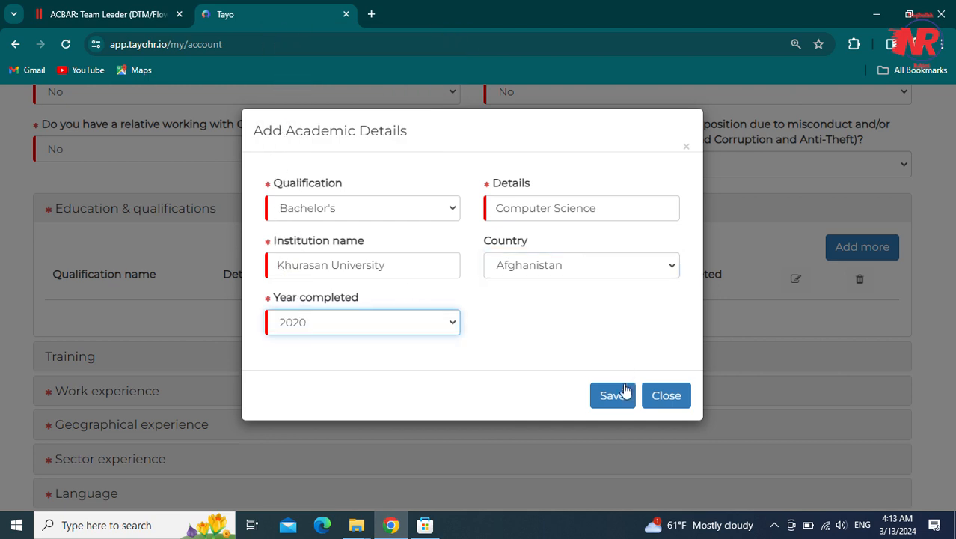
click(618, 396)
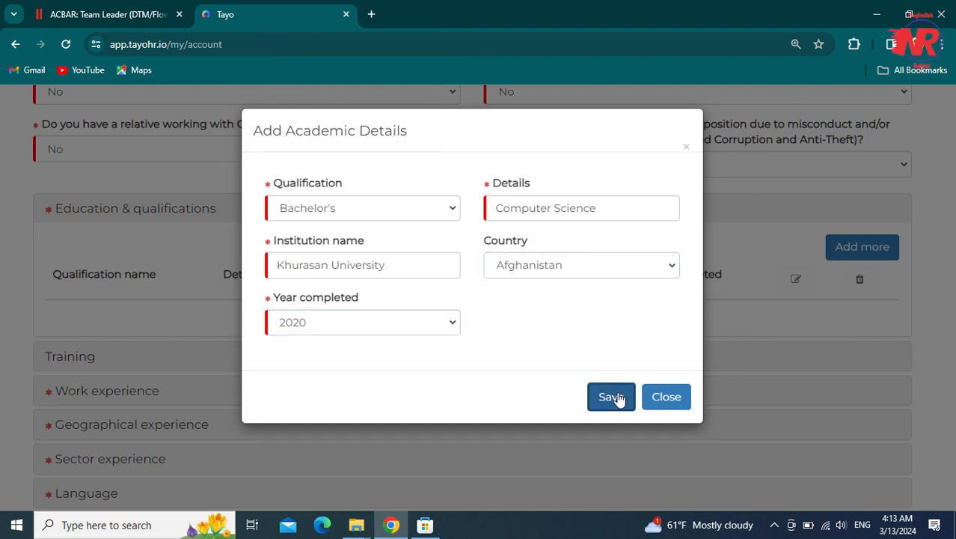
key(ctrl+minus)
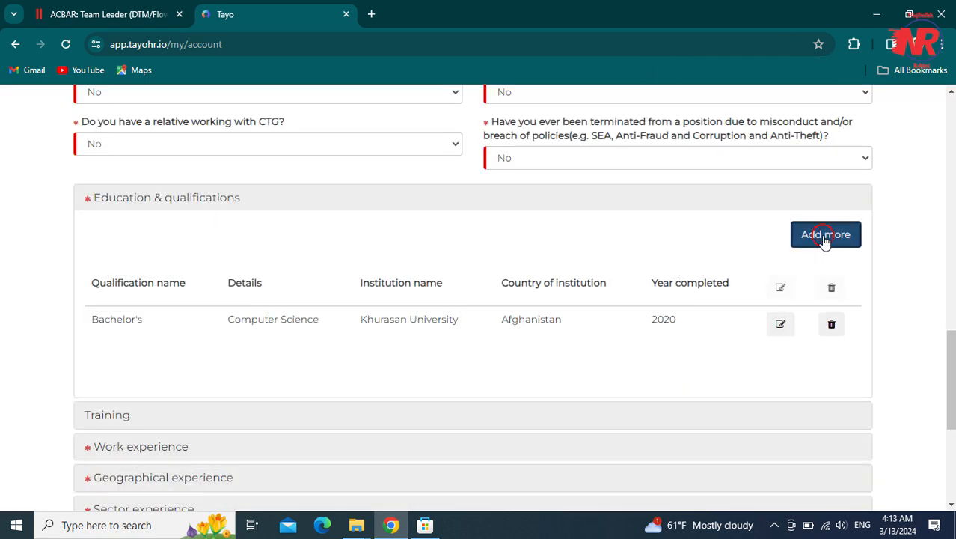
click(826, 237)
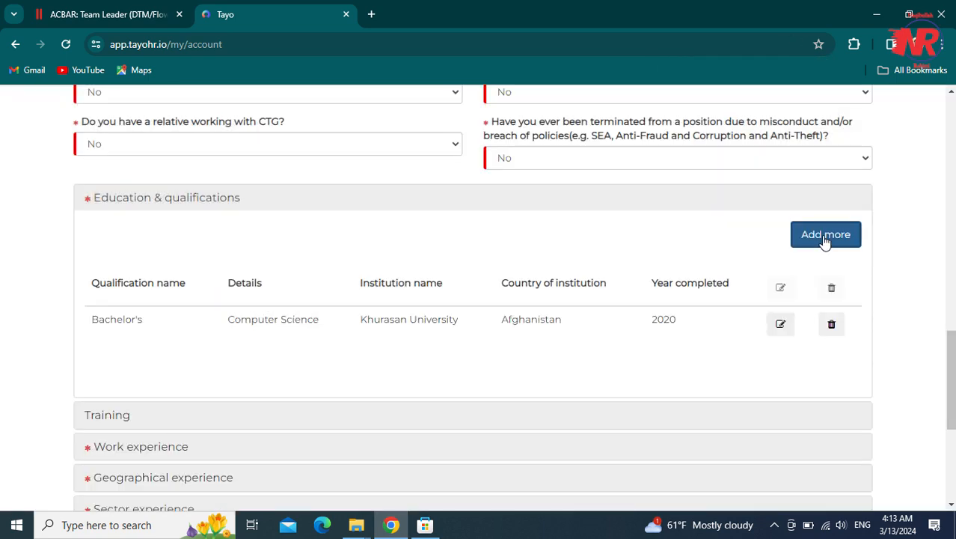
- Abandon the second academic form and scroll down to the Training section
click(334, 197)
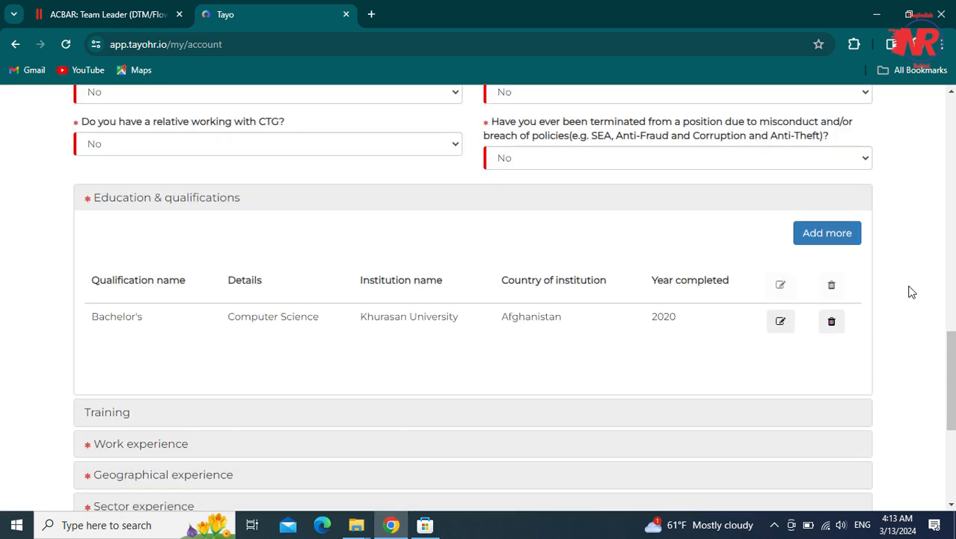
scroll(911, 292, down, 3)
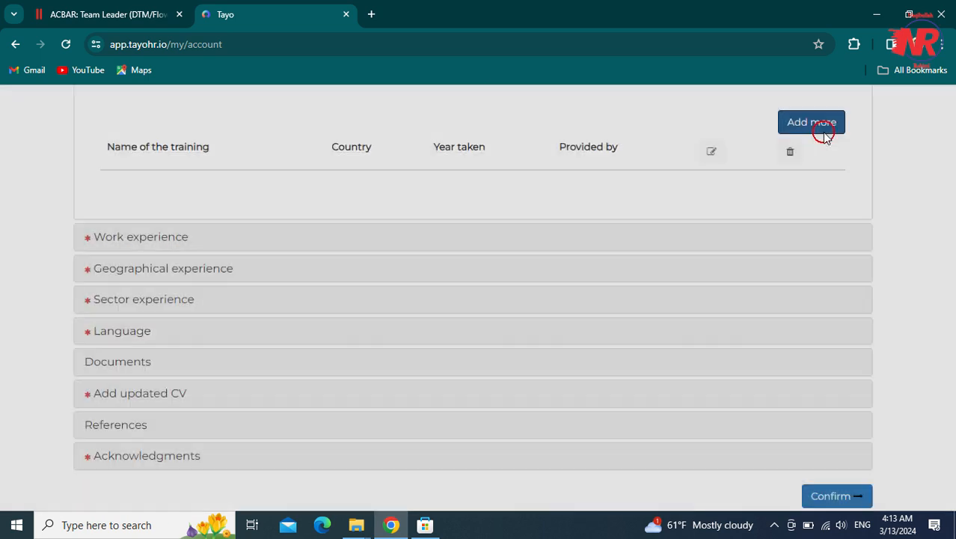
- Close an empty training form without saving and expand the Work experience section
click(816, 126)
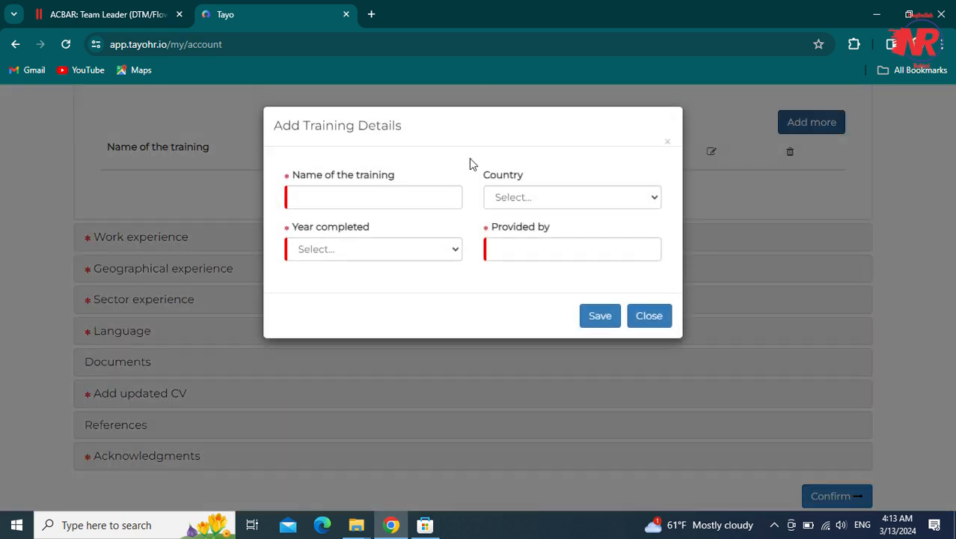
click(389, 198)
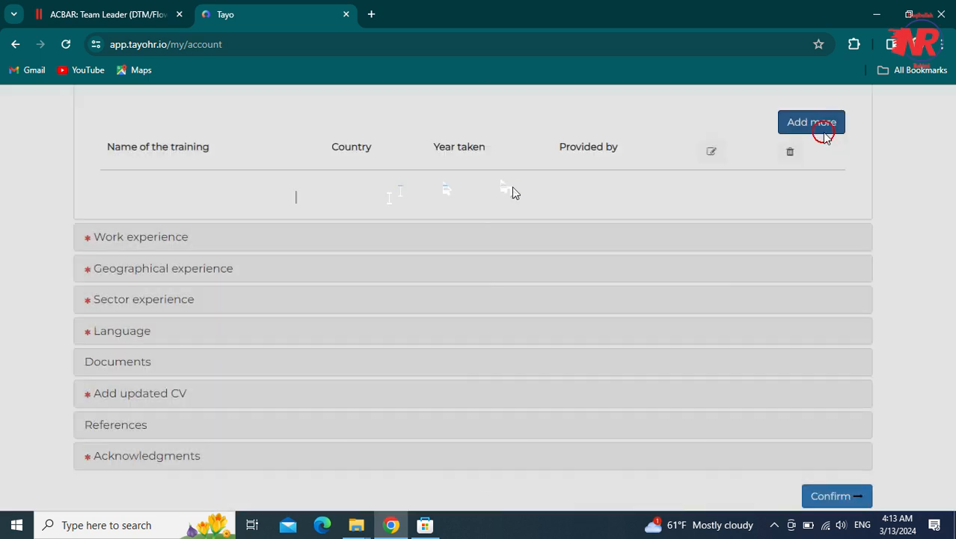
click(514, 194)
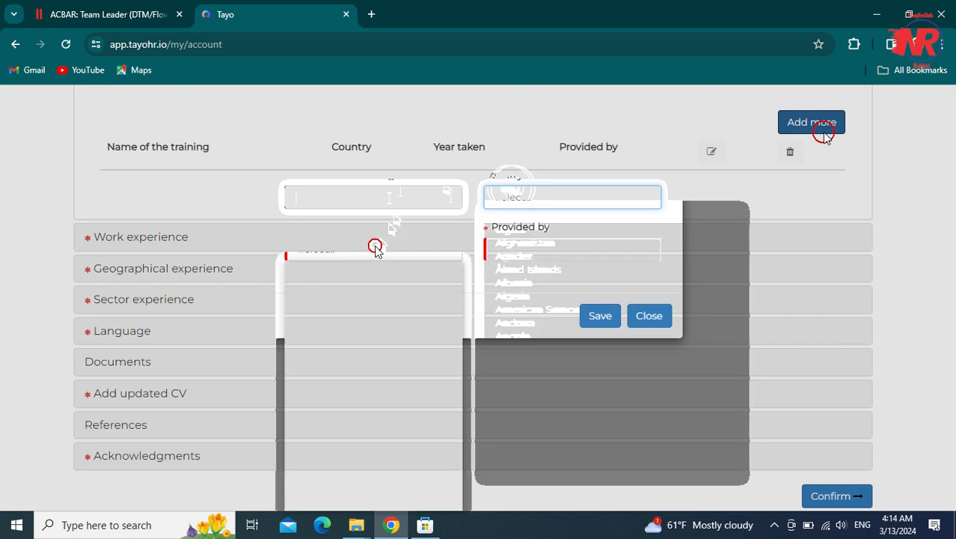
click(376, 251)
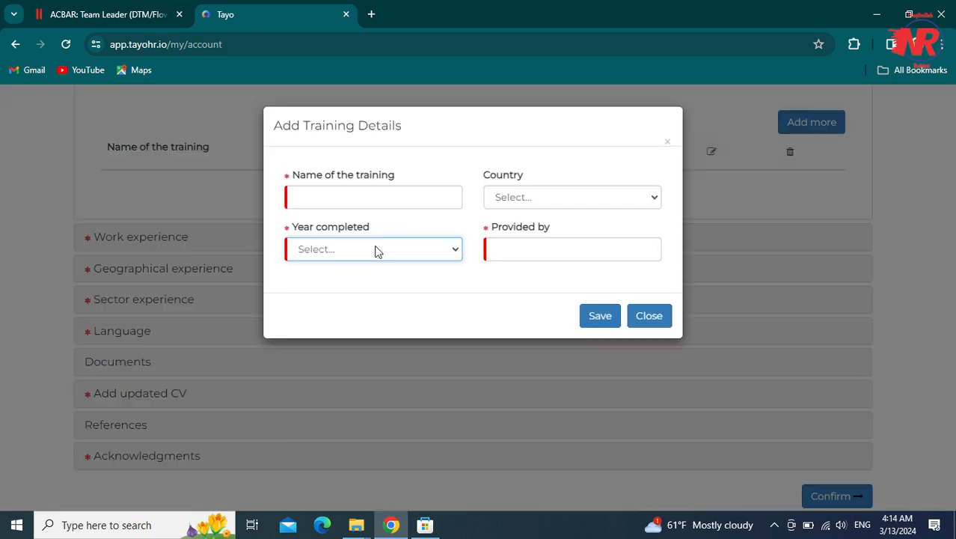
click(509, 252)
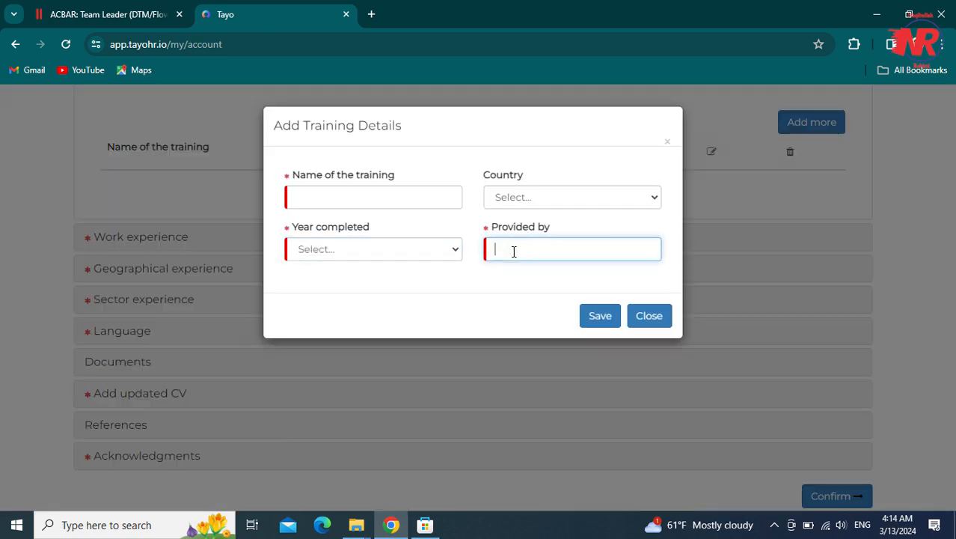
click(377, 252)
click(514, 251)
click(650, 315)
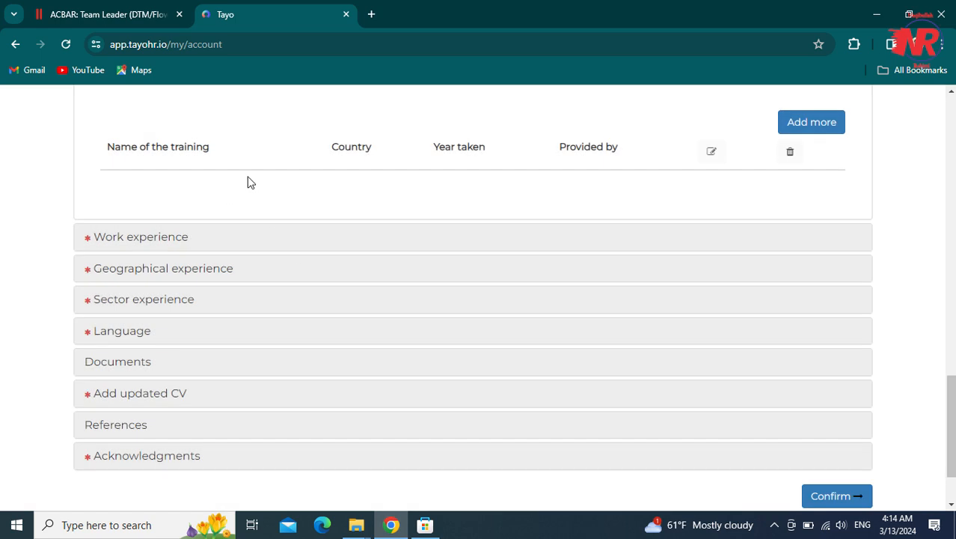
drag(951, 401, 953, 385)
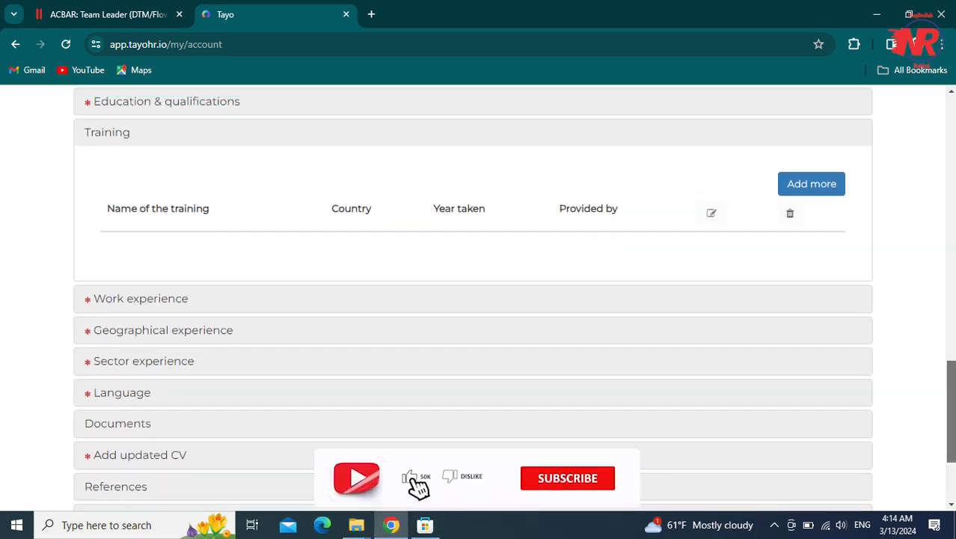
click(98, 307)
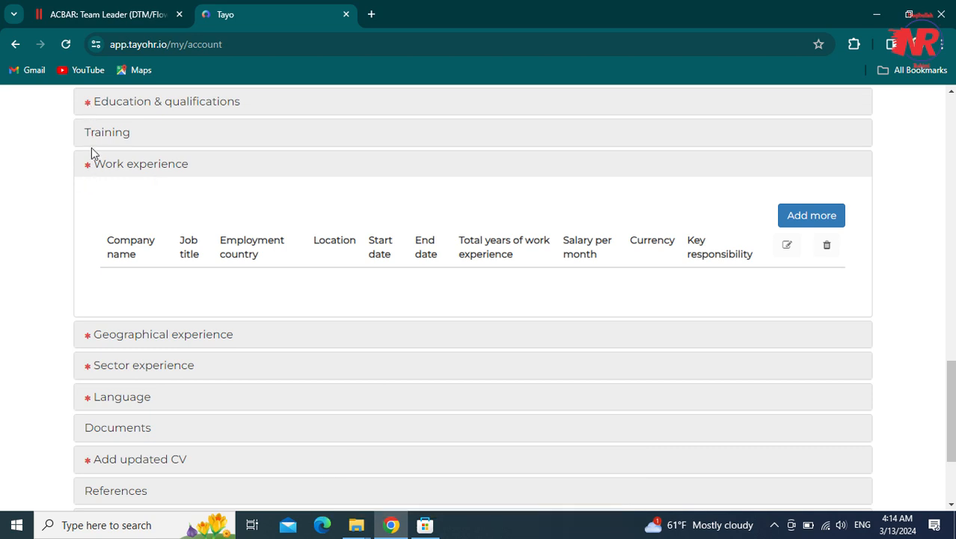
- Enter company AEDA, job title HR Manager, country Afghanistan and location Nangarhar
click(795, 217)
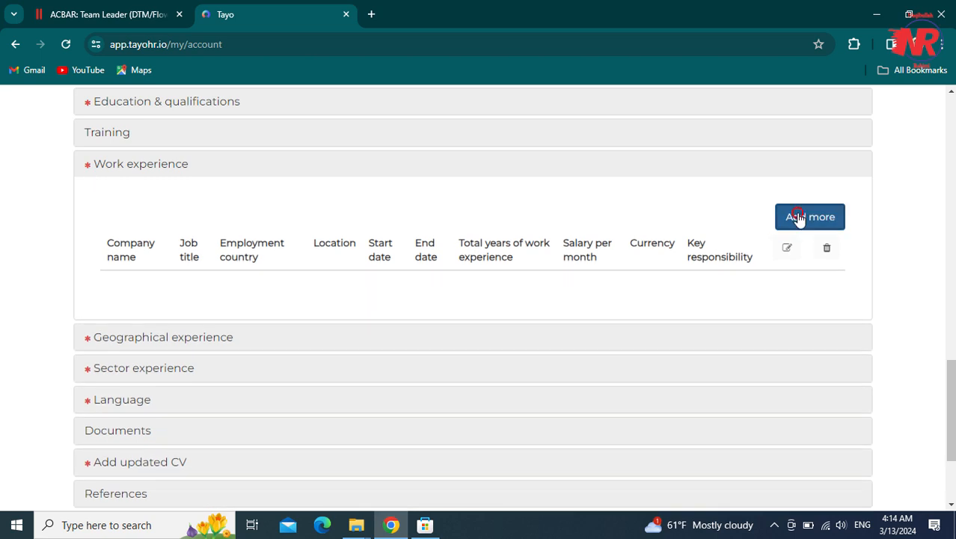
click(799, 219)
click(345, 192)
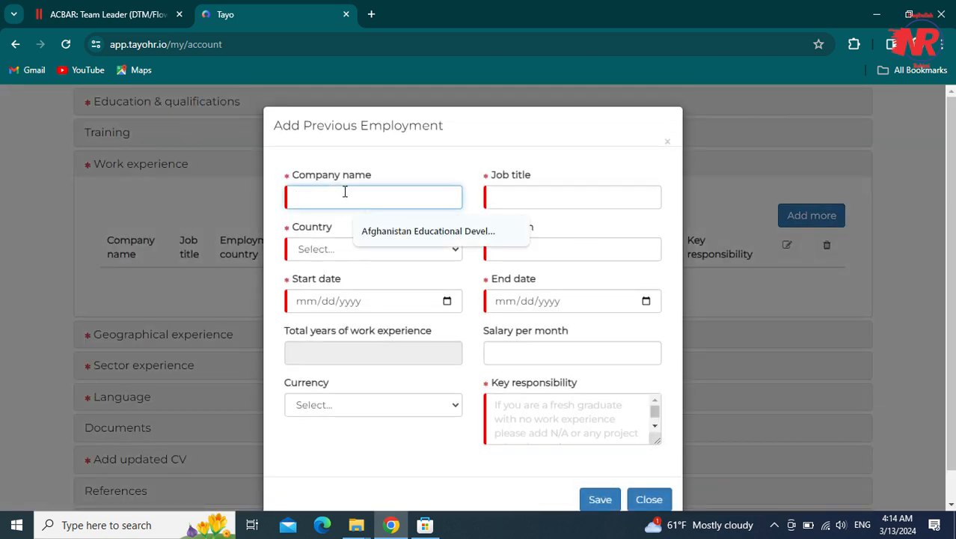
text(AEDA)
key(Tab)
text(HR Manager)
click(340, 248)
click(307, 295)
click(529, 252)
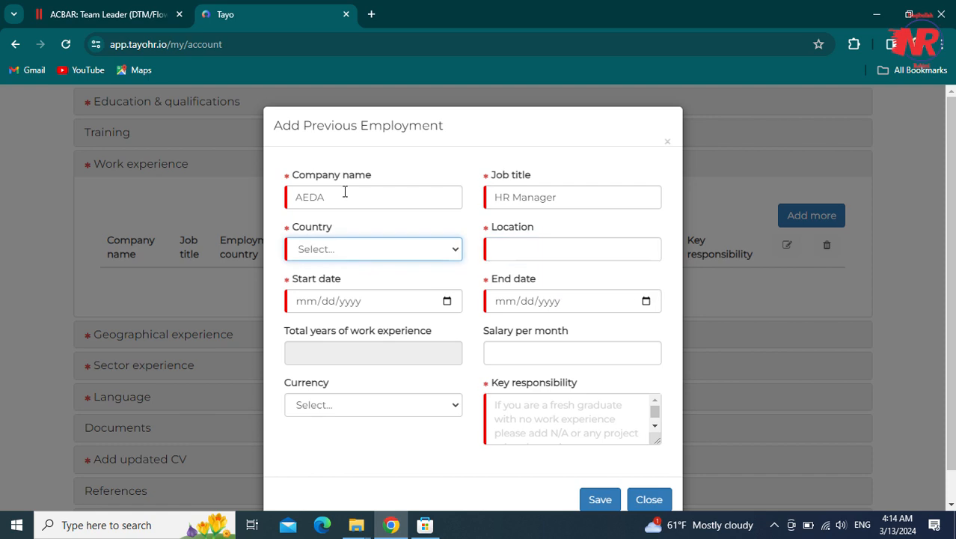
click(591, 285)
click(309, 301)
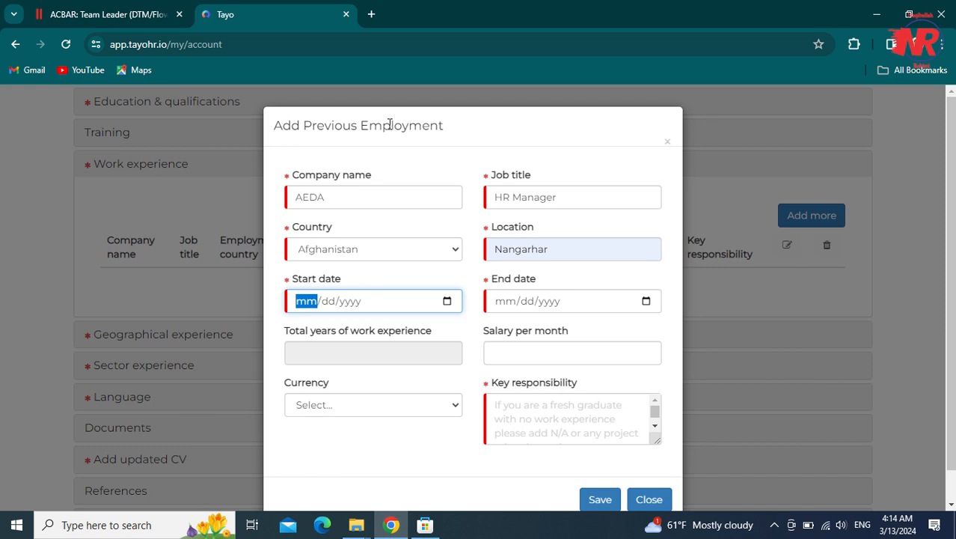
- Enter 02/01/2019 as the AEDA job's start date and check the calculated experience
text(01/dd/yyyy)
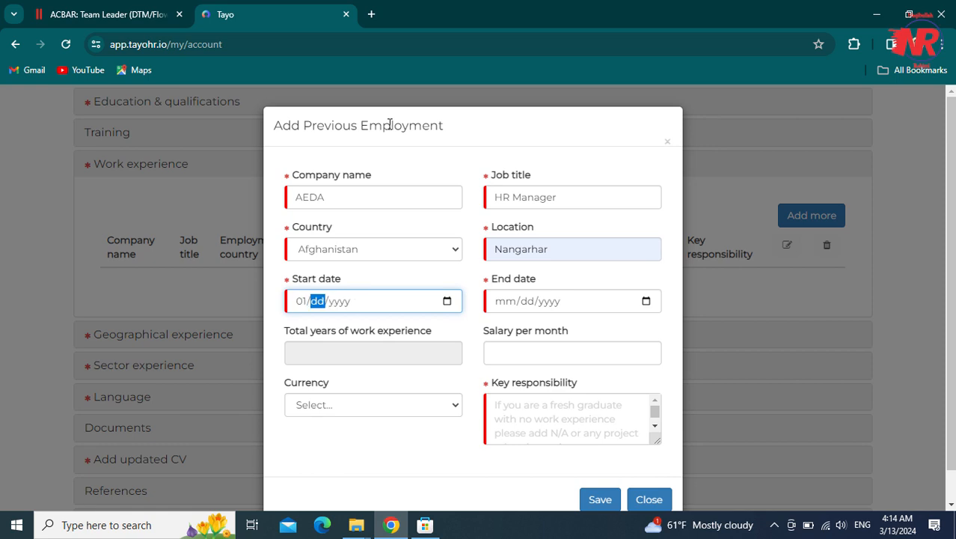
key(Left)
text(02)
text(01)
text(2019)
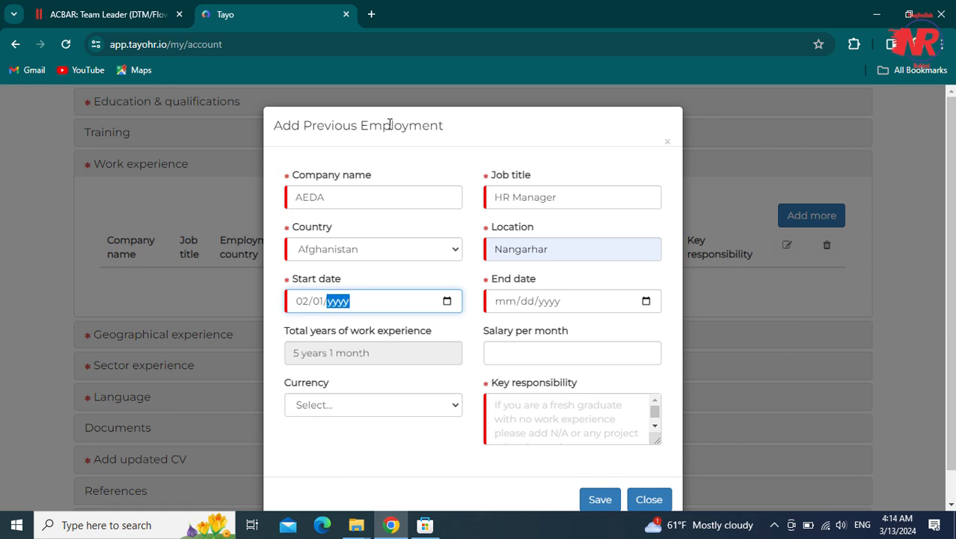
key(Tab)
key(shift+Tab)
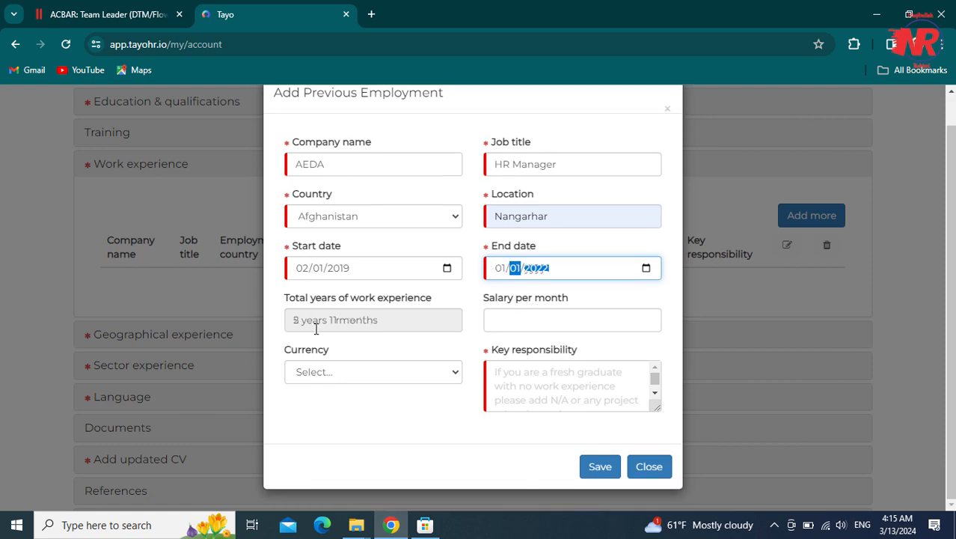
click(322, 321)
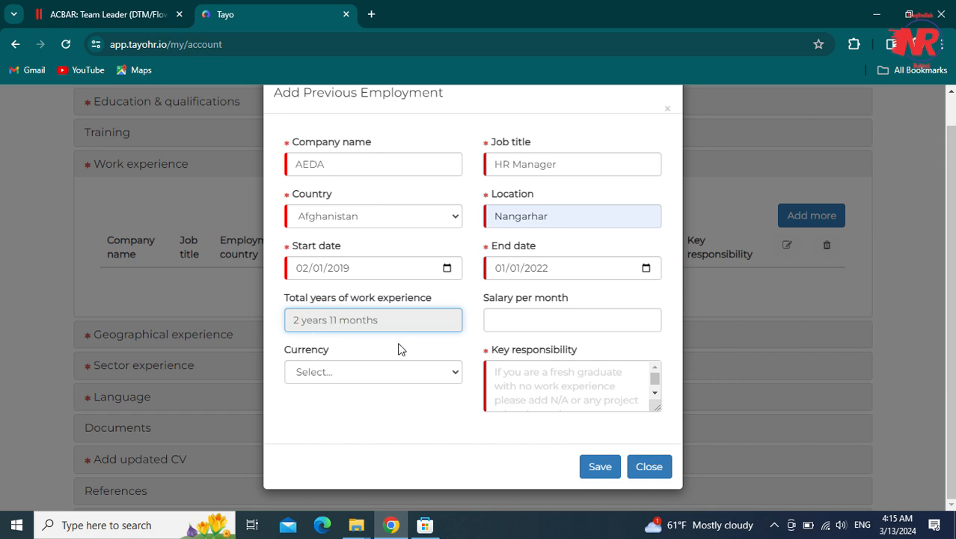
- Leave the monthly salary and currency fields empty
click(517, 317)
click(416, 322)
click(517, 317)
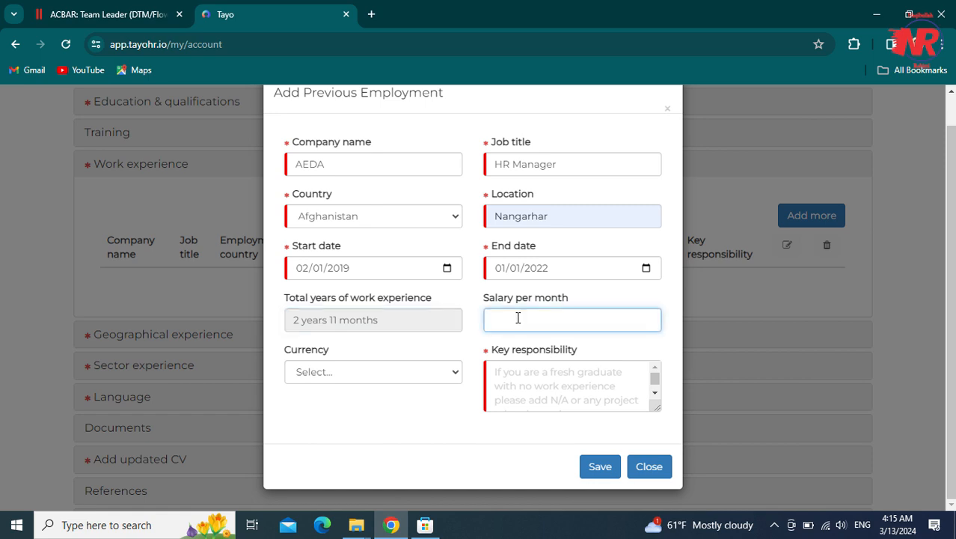
click(421, 376)
click(421, 376)
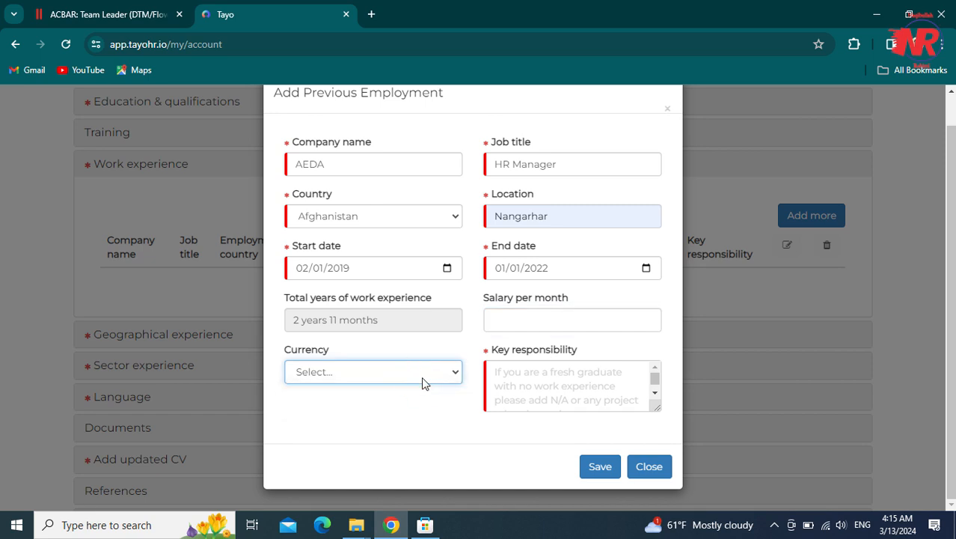
click(500, 383)
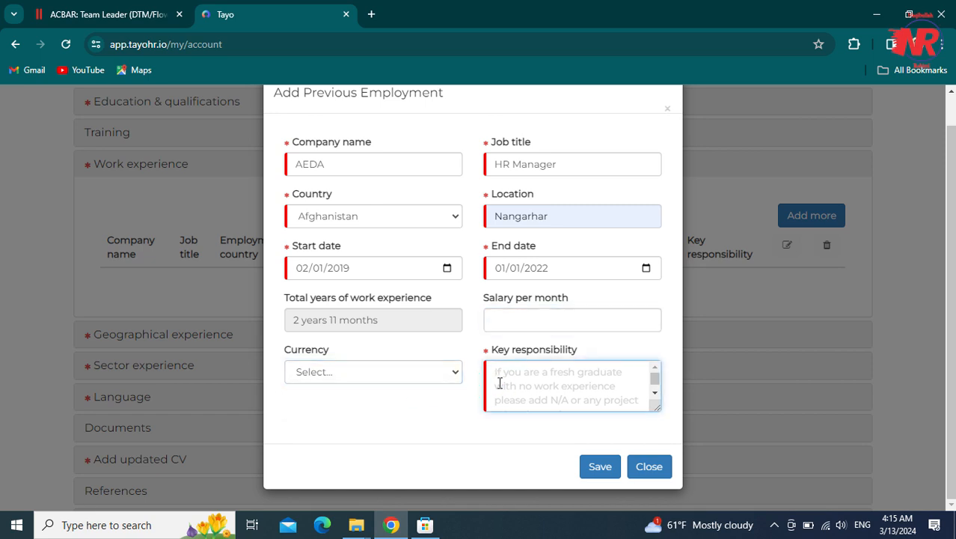
click(413, 382)
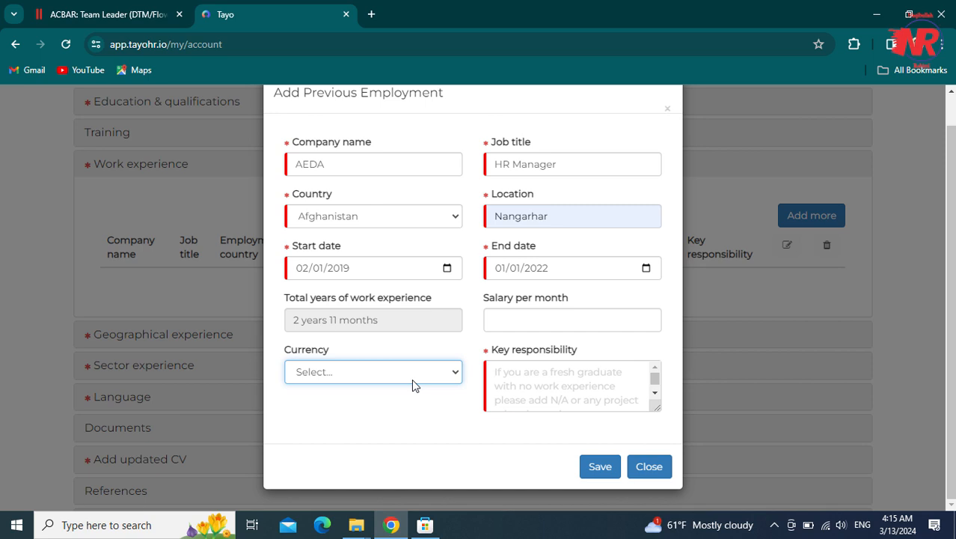
click(499, 383)
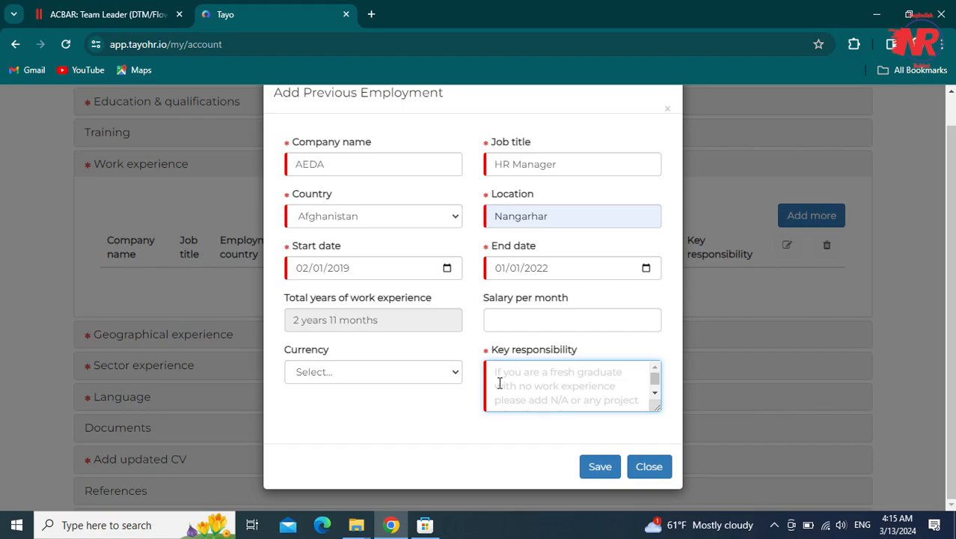
- Write 'you can write the responsibilities here' as key responsibility and save the AEDA job
text(you can write you)
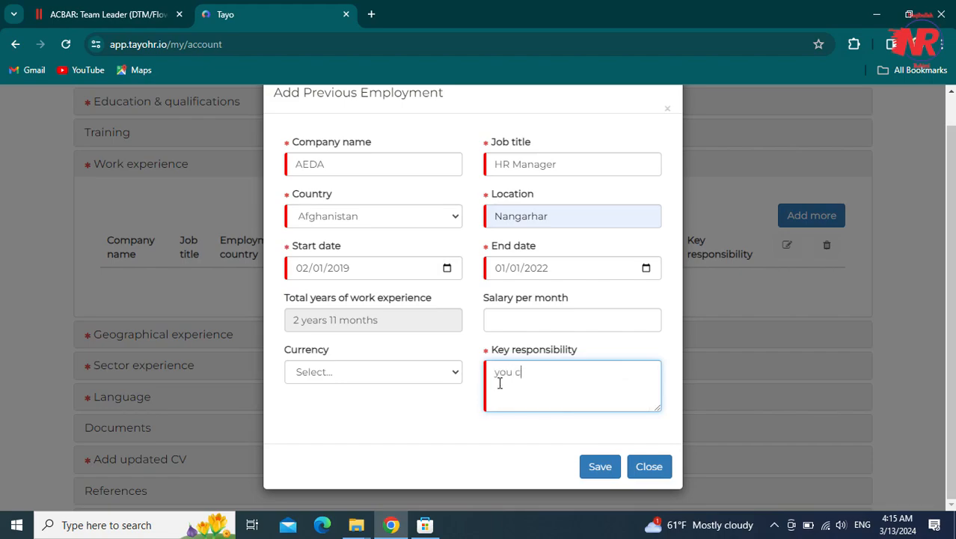
key(BackSpace)
key(BackSpace)
key(BackSpace)
key(BackSpace)
text(the responsibilities here.)
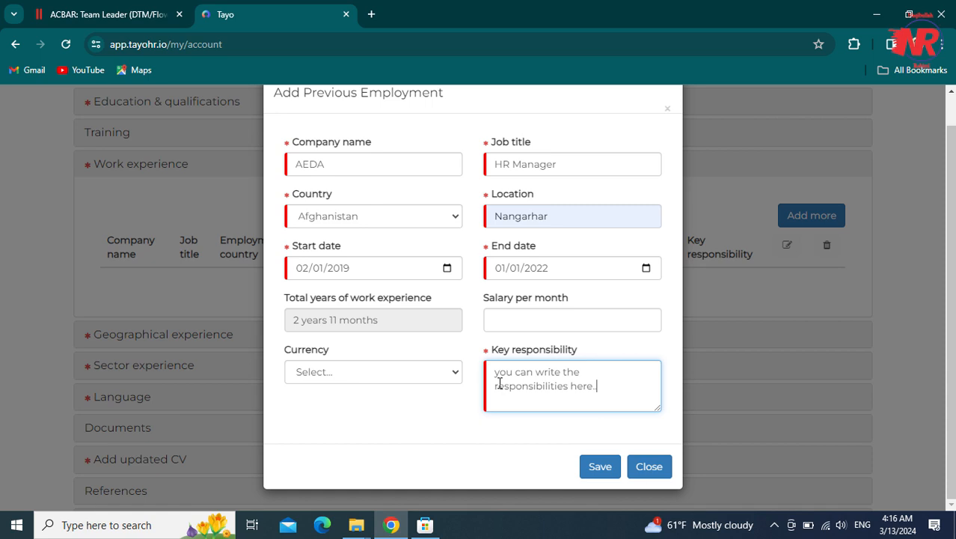
key(BackSpace)
key(BackSpace)
key(BackSpace)
key(BackSpace)
key(BackSpace)
key(BackSpace)
key(BackSpace)
key(BackSpace)
click(591, 465)
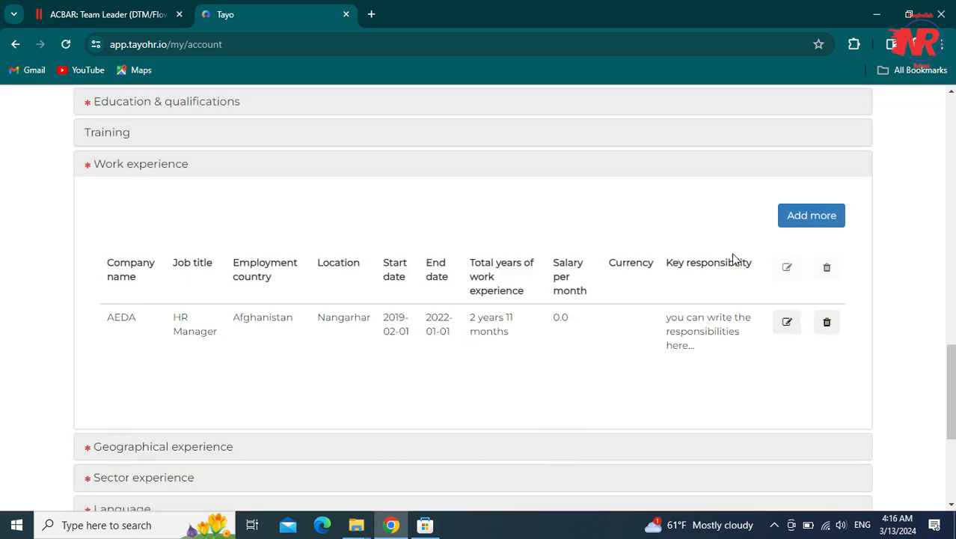
click(811, 217)
click(411, 201)
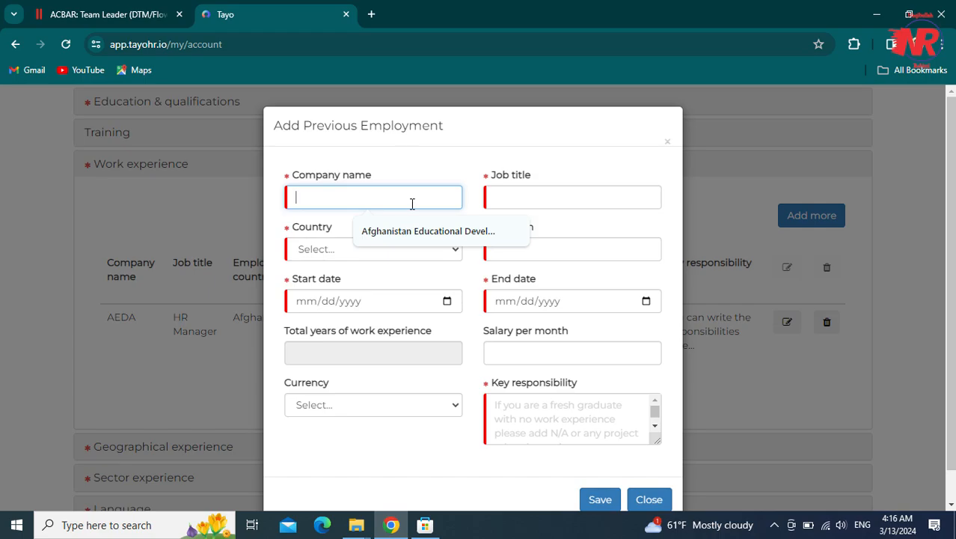
- Enter company WHO, job title IT Officer, country Afghanistan and location Nangarhar
text(WHO)
key(Tab)
text(IT Officer)
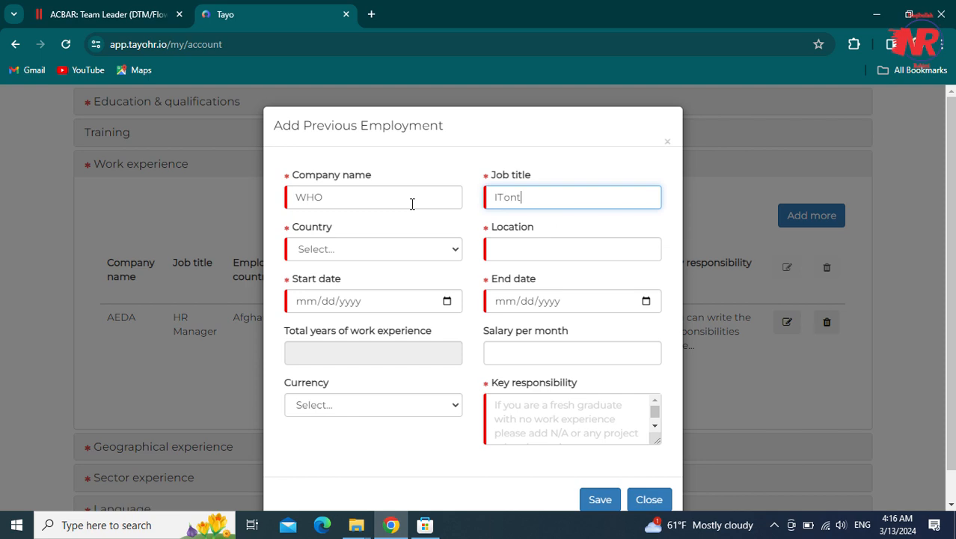
key(Tab)
click(405, 250)
click(401, 281)
click(521, 248)
click(539, 282)
- Set dates 03/01/2022 to 02/02/2024 and type 'here..' as key responsibility
click(408, 306)
text(03012020)
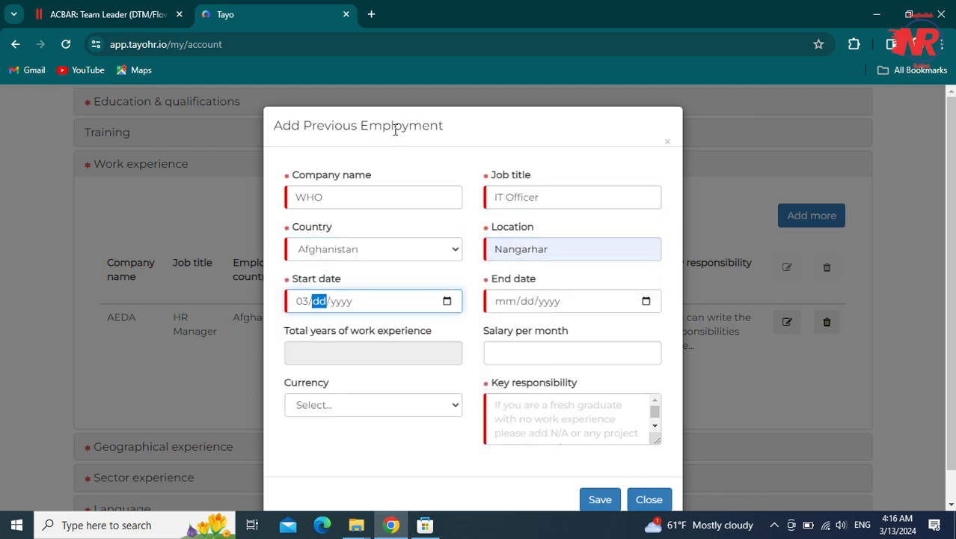
key(BackSpace)
key(BackSpace)
key(BackSpace)
text(012022)
key(Tab)
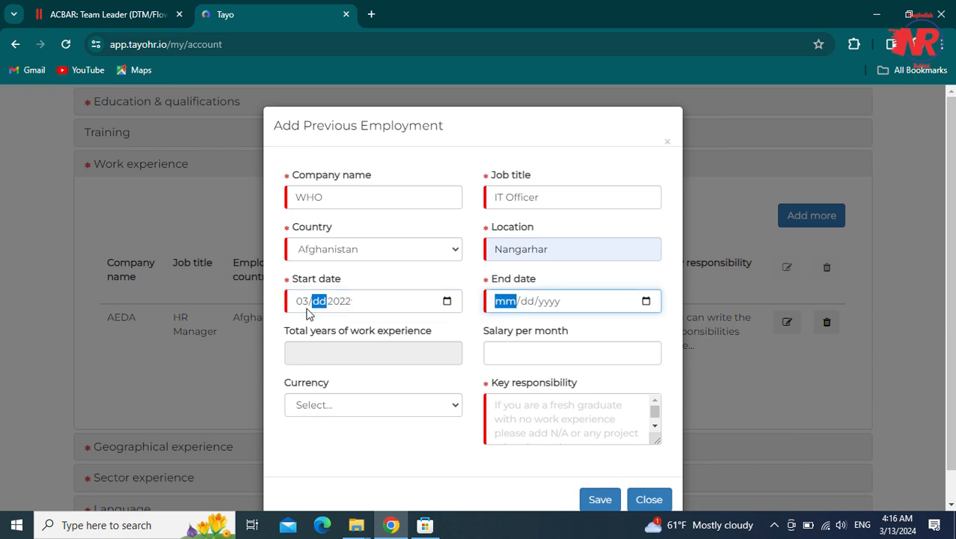
text(0222)
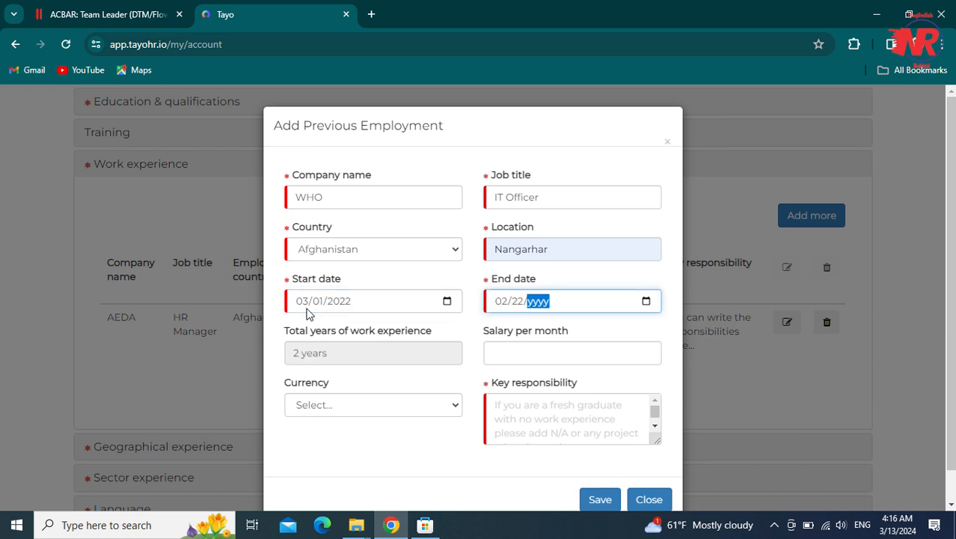
text(2024)
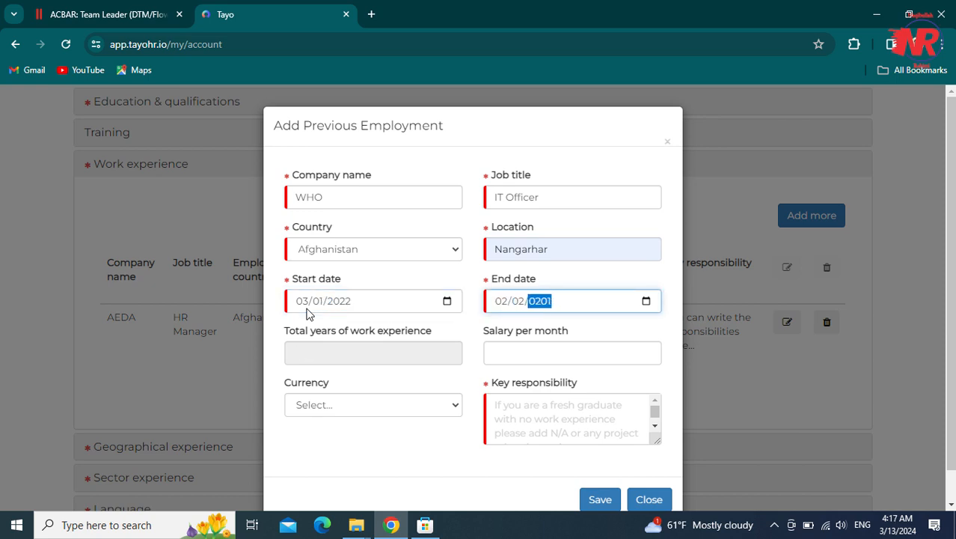
click(530, 405)
text(here)
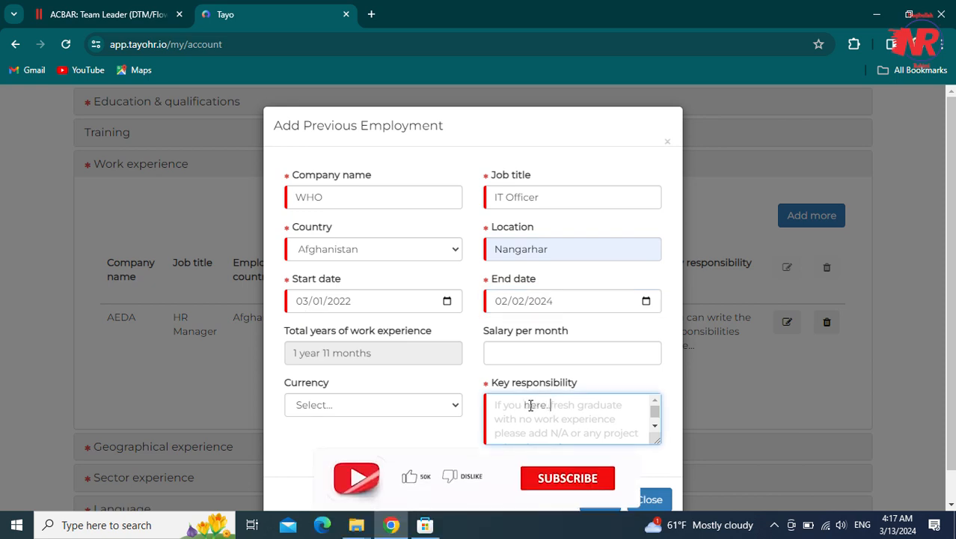
text(..)
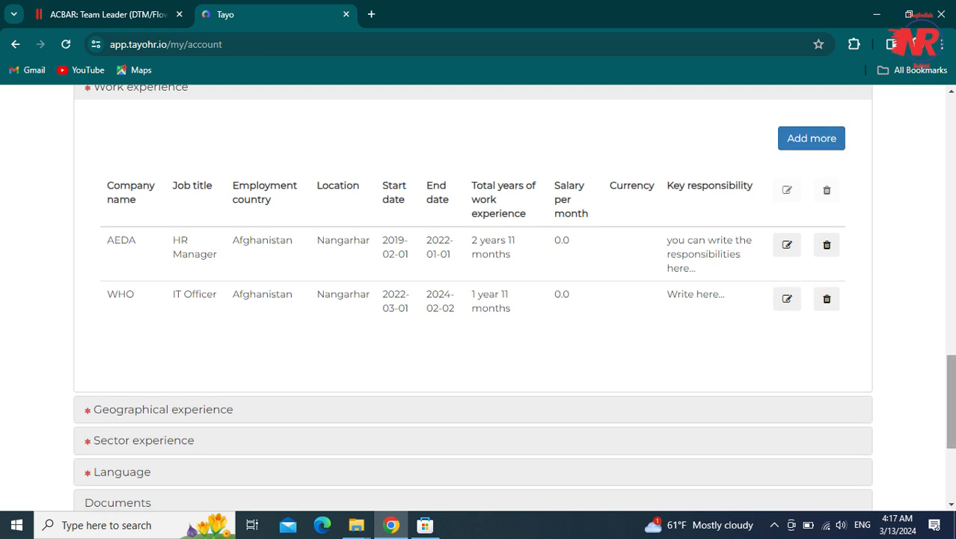
- Add afghanistan with 6 years as a geographical experience entry
scroll(952, 390, down, 2)
scroll(950, 404, down, 2)
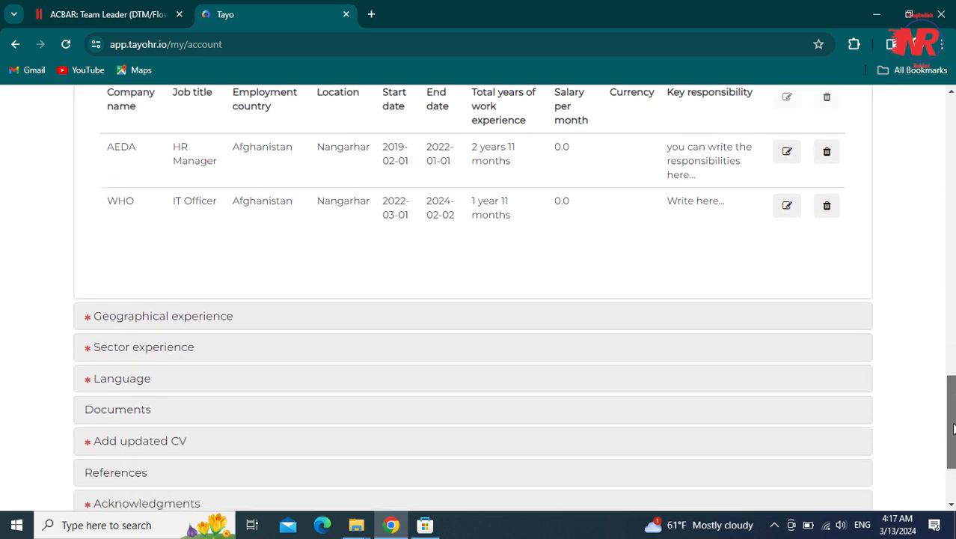
click(168, 294)
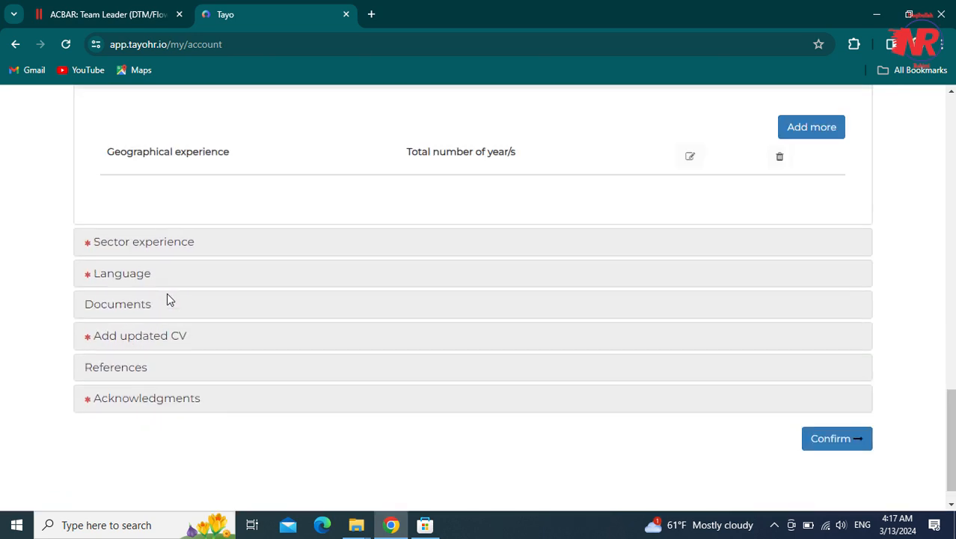
click(440, 198)
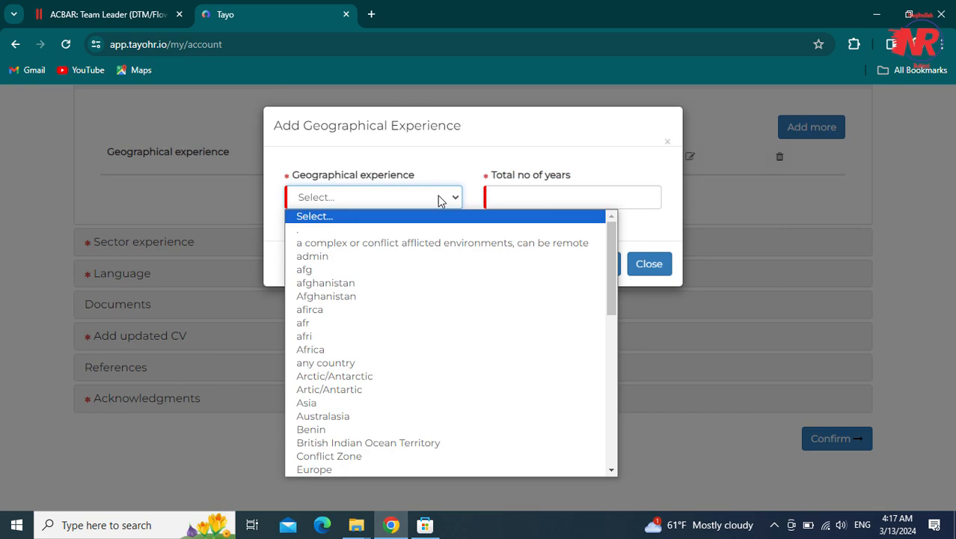
click(391, 279)
click(538, 196)
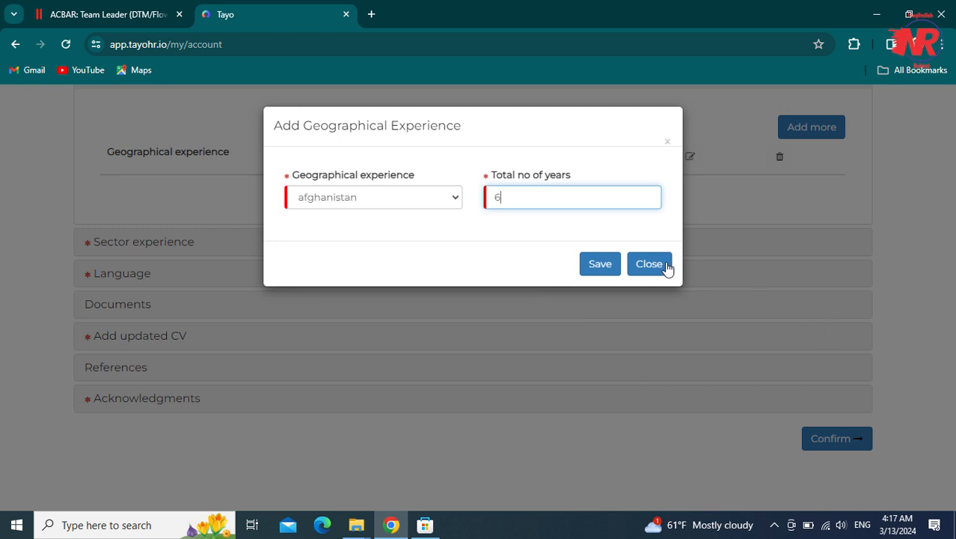
click(601, 266)
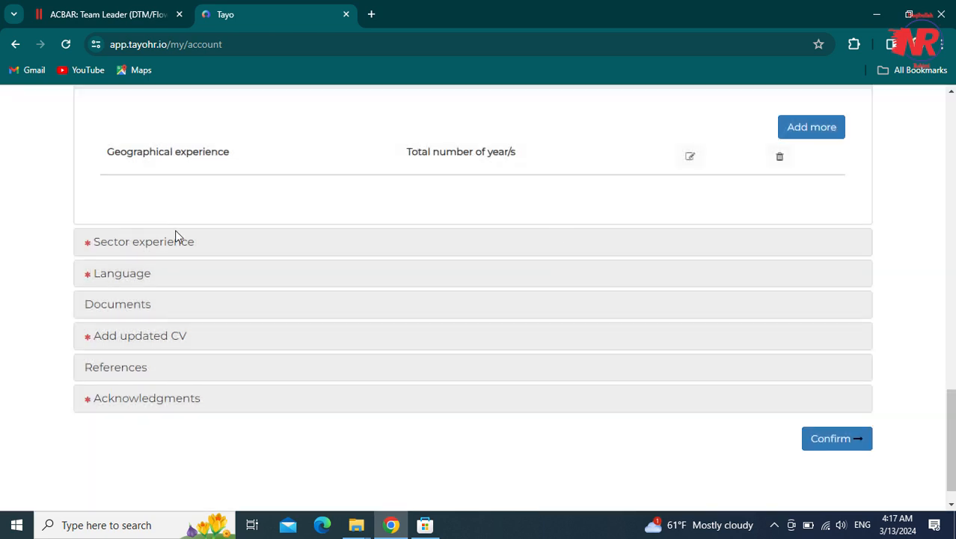
click(166, 243)
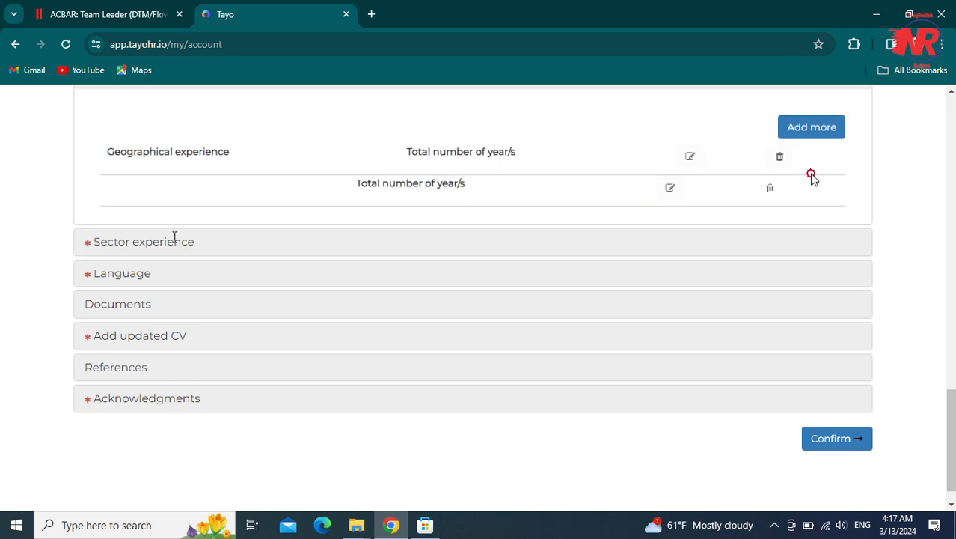
- Add Administration with 7 years as sector experience
click(811, 159)
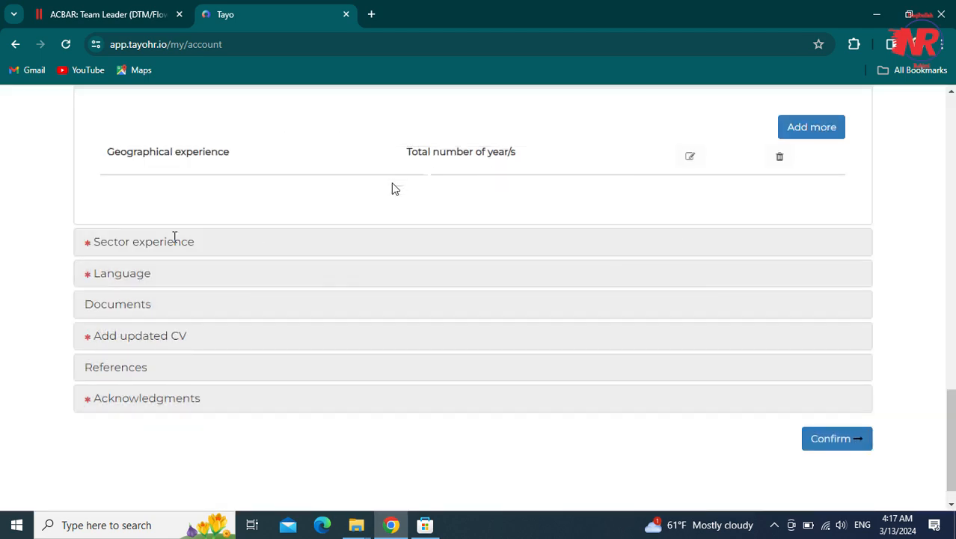
click(387, 196)
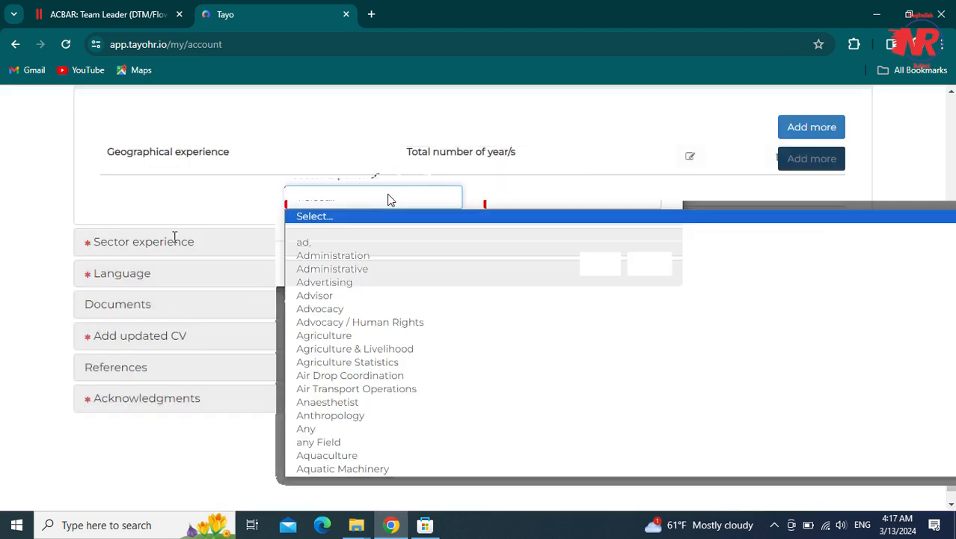
click(355, 256)
click(512, 194)
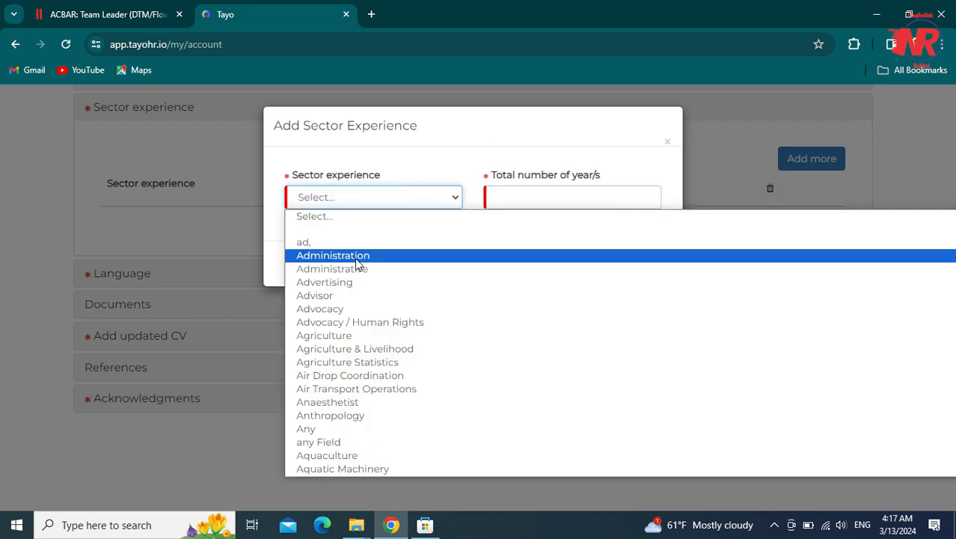
text(7)
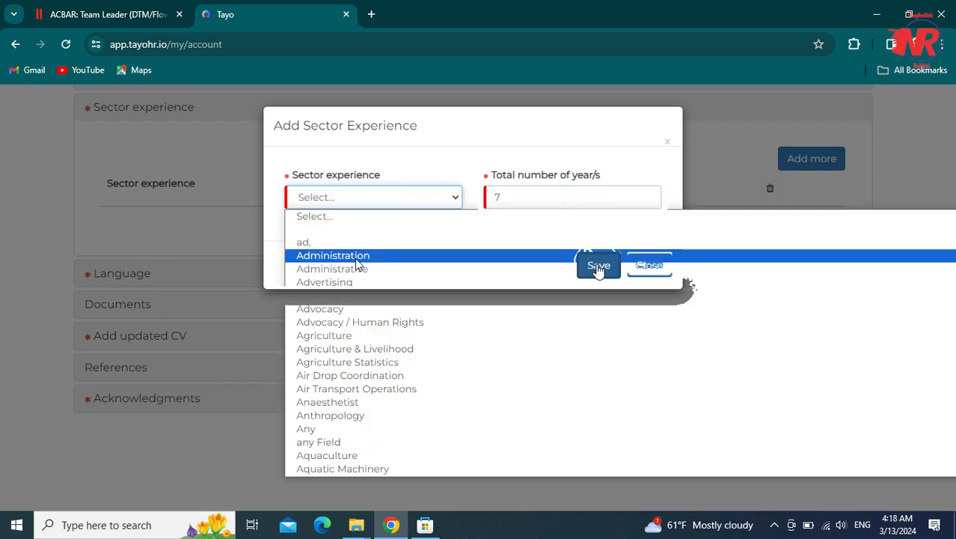
click(598, 266)
- Add Communication with 5 years as sector experience
click(796, 157)
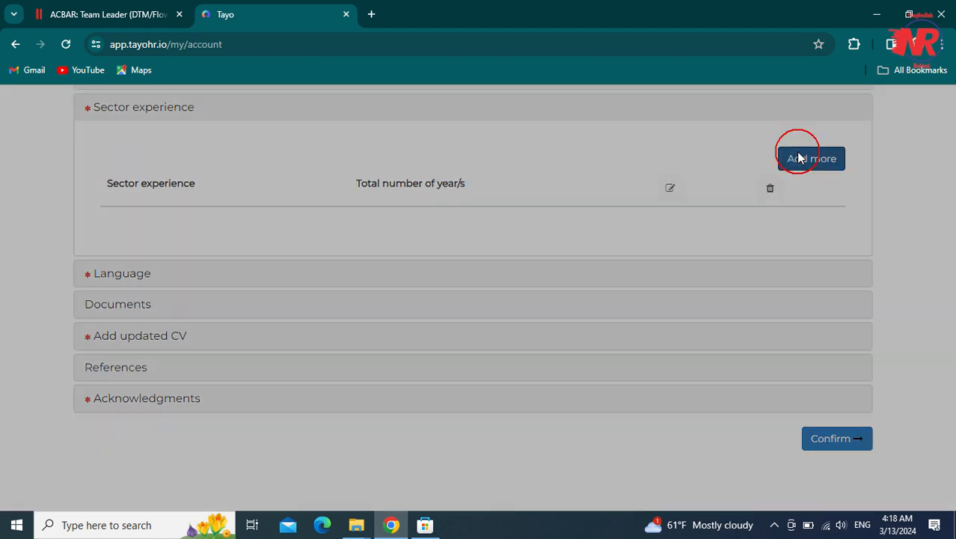
click(319, 205)
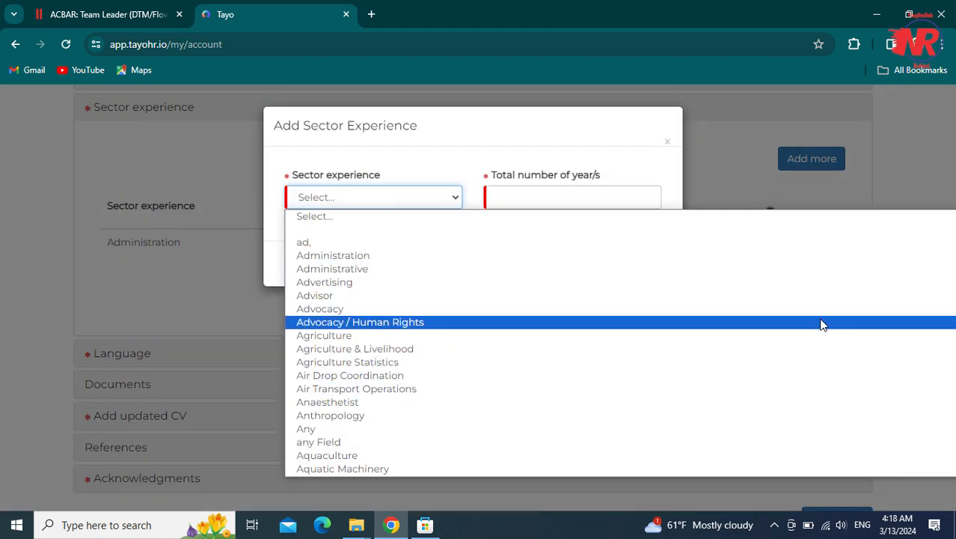
key(Down)
key(Down)
key(Down)
key(Down)
key(Down)
key(Down)
key(Down)
key(Down)
key(Down)
key(Down)
key(Down)
key(Down)
key(Down)
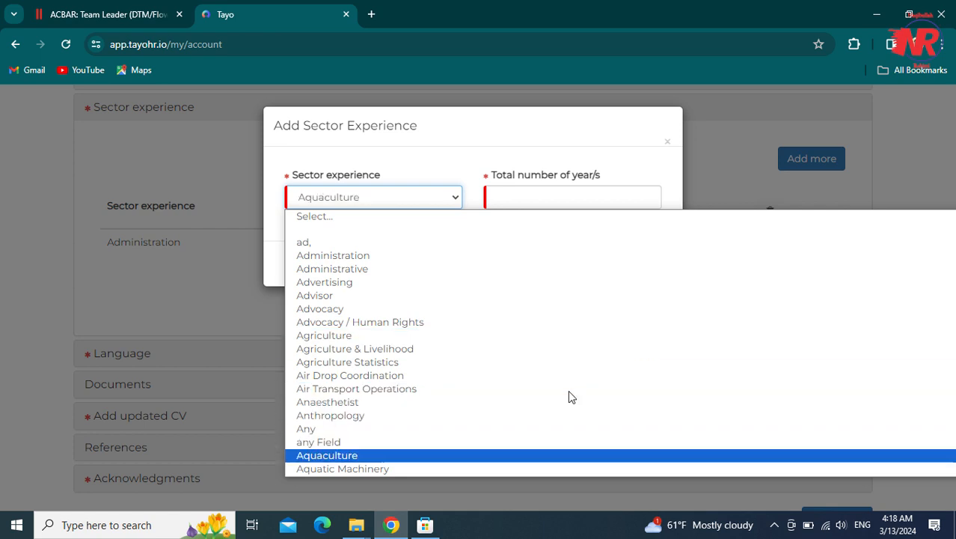
key(Down)
key(Down)
key(Down)
key(Down)
key(Down)
key(Down)
key(Down)
key(Down)
key(Down)
key(Down)
key(Down)
key(Down)
key(Down)
key(Down)
key(Down)
key(Down)
key(Down)
key(Down)
key(Down)
key(Down)
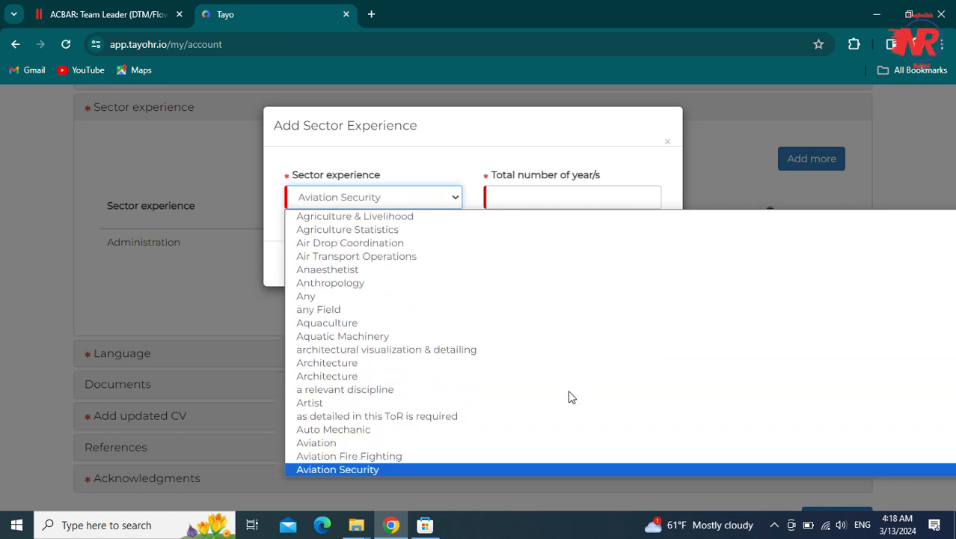
key(Down)
key(Down)
key(Down)
key(Down)
key(Down)
key(Up)
key(Up)
key(Up)
key(Up)
key(Up)
key(Up)
key(Up)
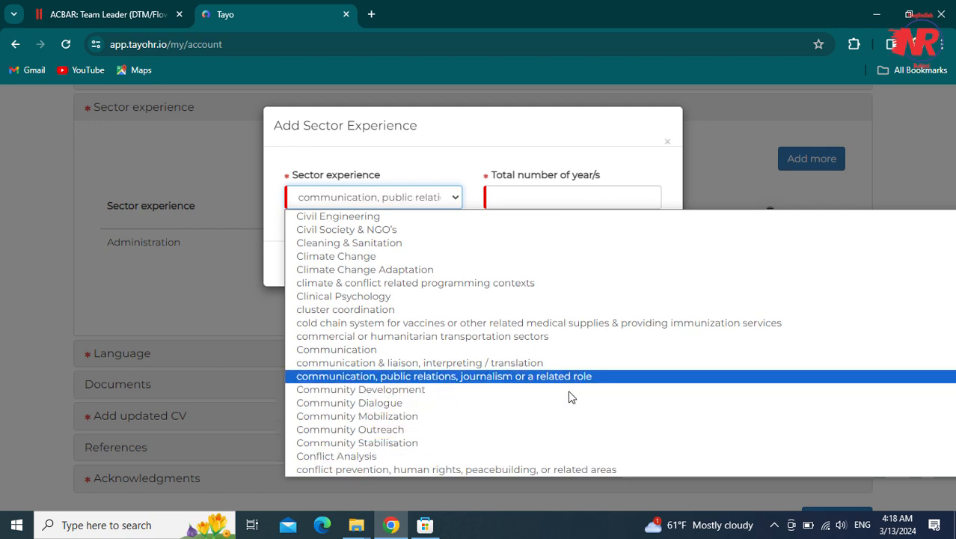
key(Down)
key(Down)
key(Down)
key(Down)
key(Up)
key(Up)
key(Up)
key(Up)
key(Up)
key(Up)
key(Return)
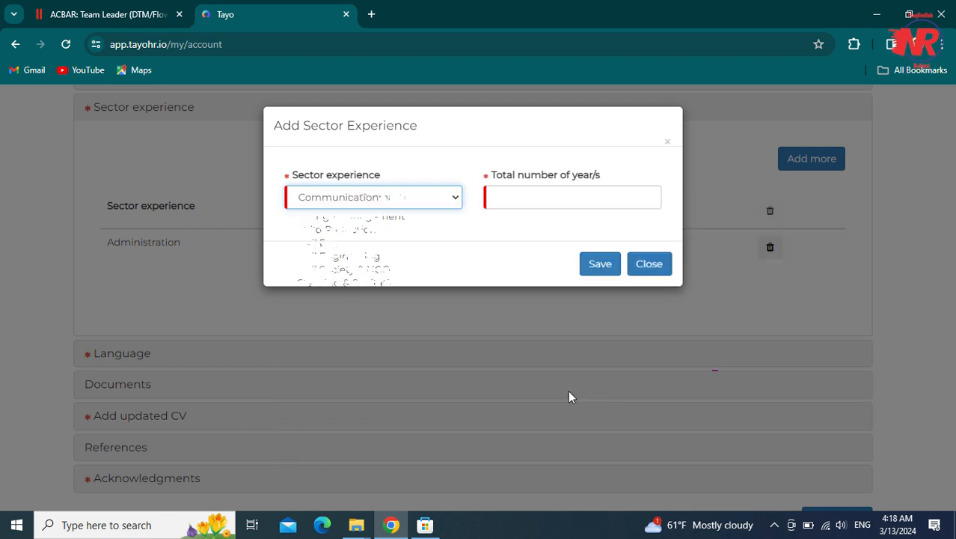
drag(530, 178, 515, 208)
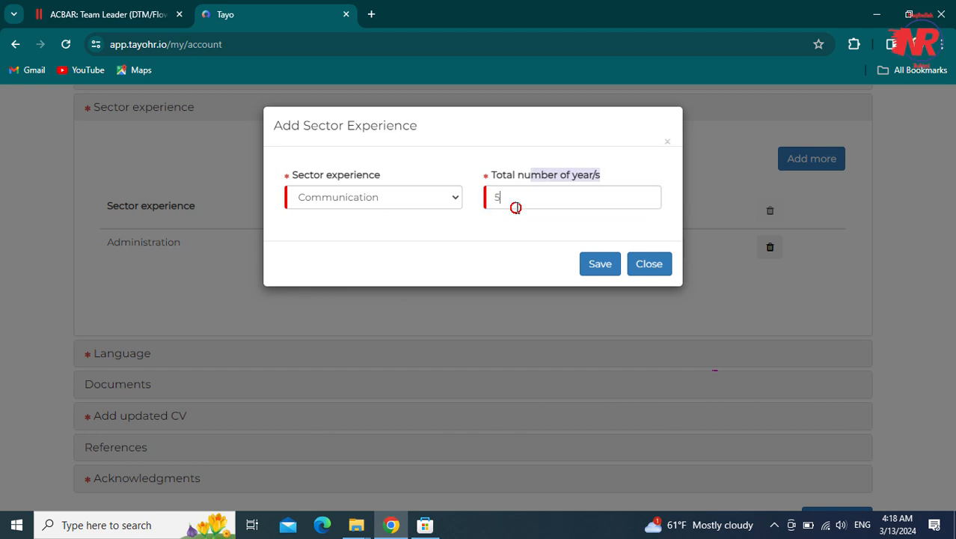
click(611, 268)
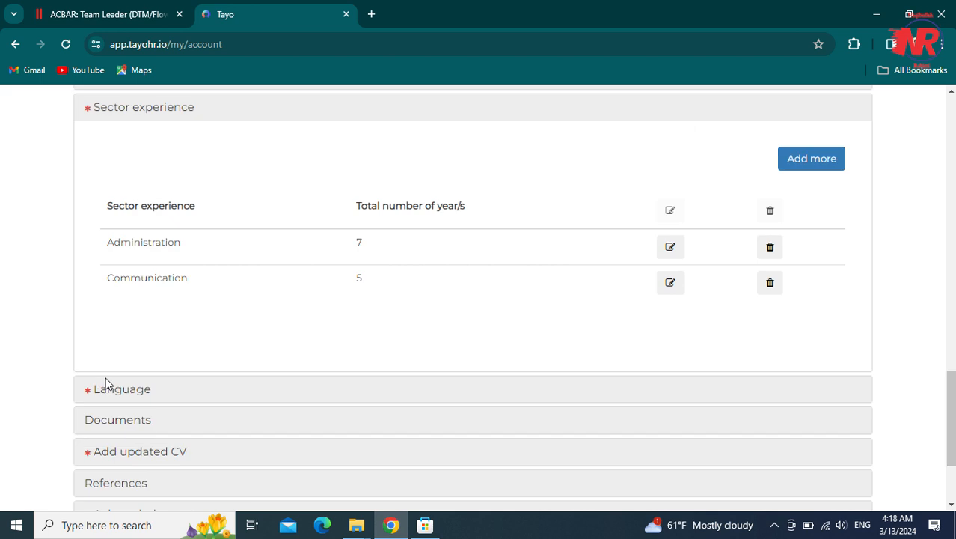
- Expand the Language section and begin a new language entry
click(105, 383)
click(104, 382)
click(808, 188)
click(367, 198)
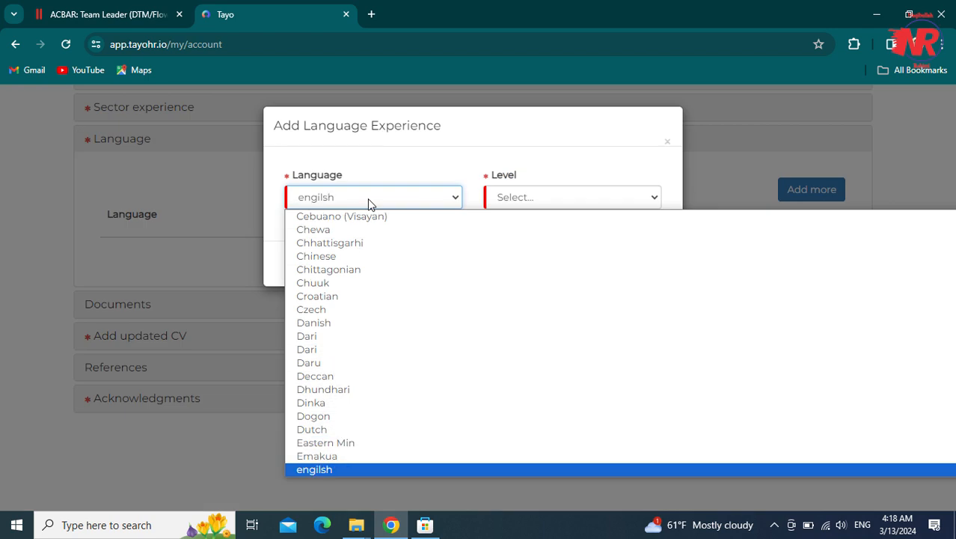
- Add English at Fluent level to the Language table
click(335, 479)
click(335, 479)
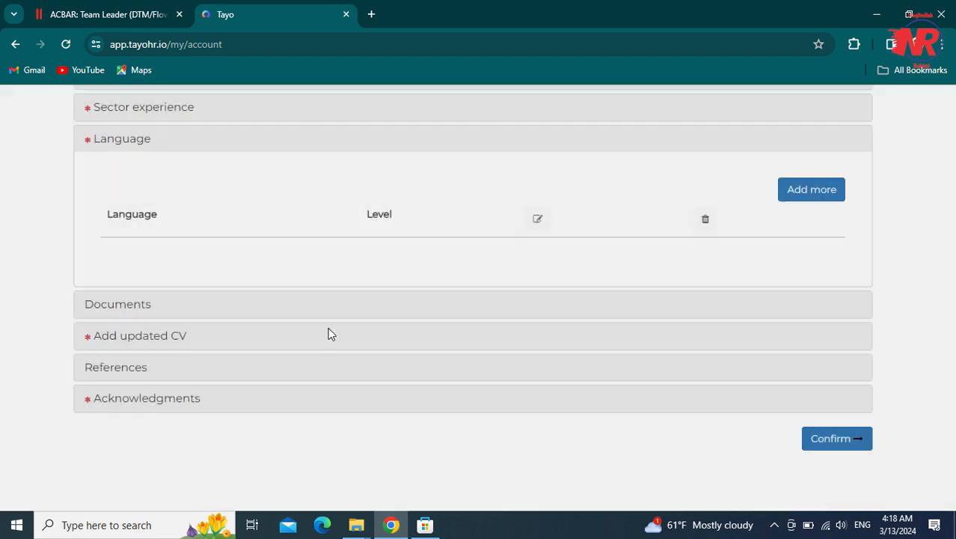
click(797, 194)
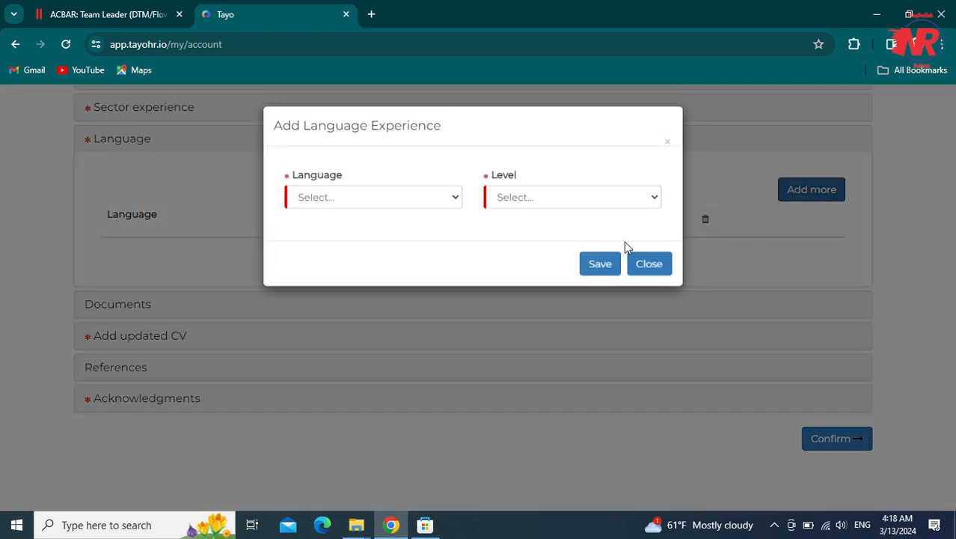
click(383, 199)
text(engl)
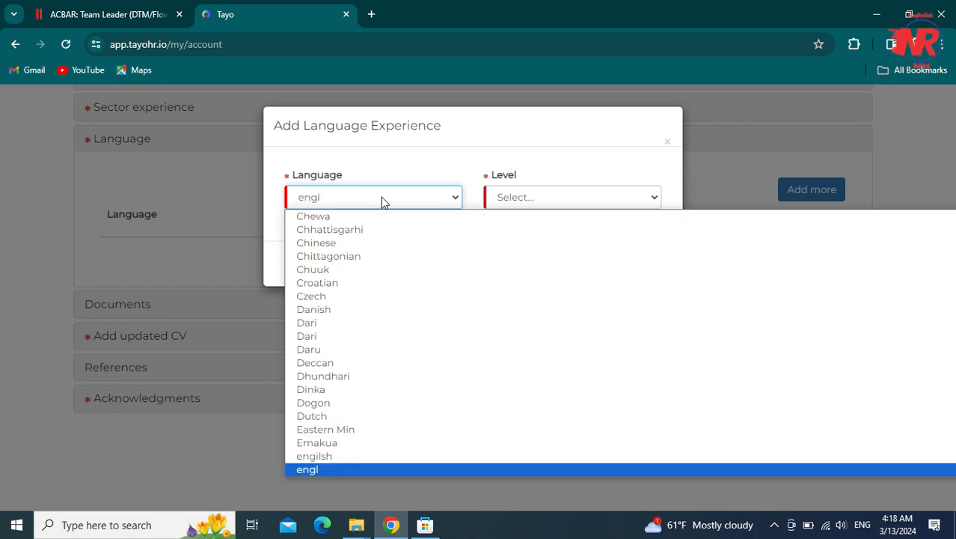
click(298, 459)
click(503, 198)
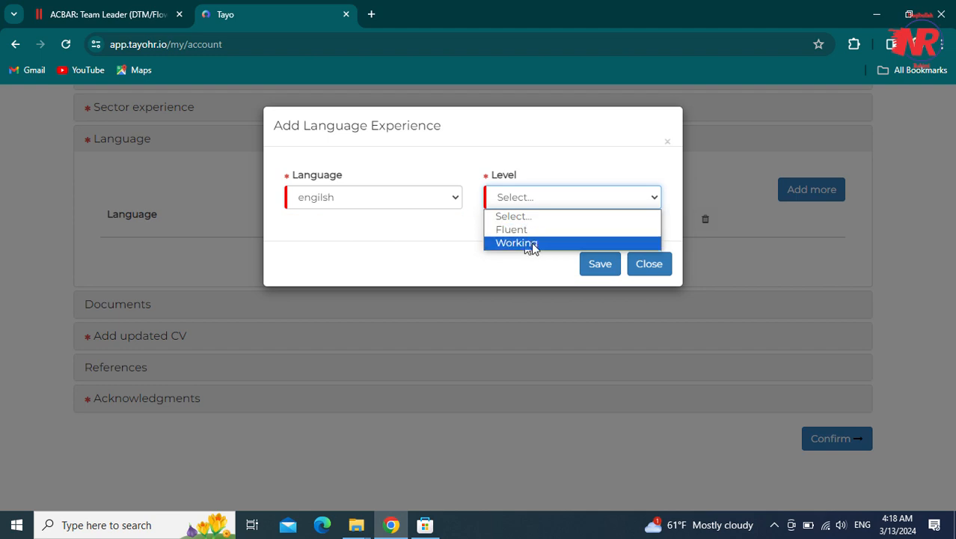
click(530, 231)
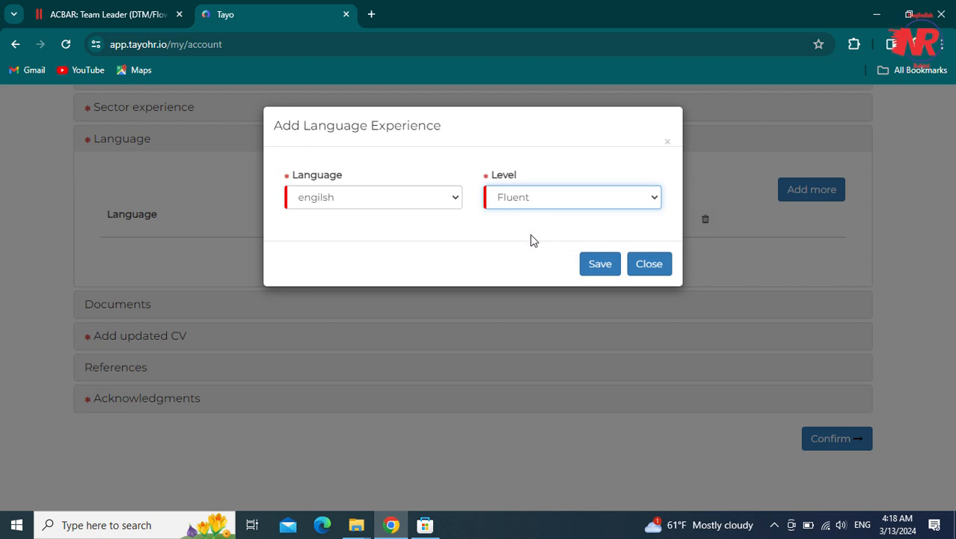
click(584, 263)
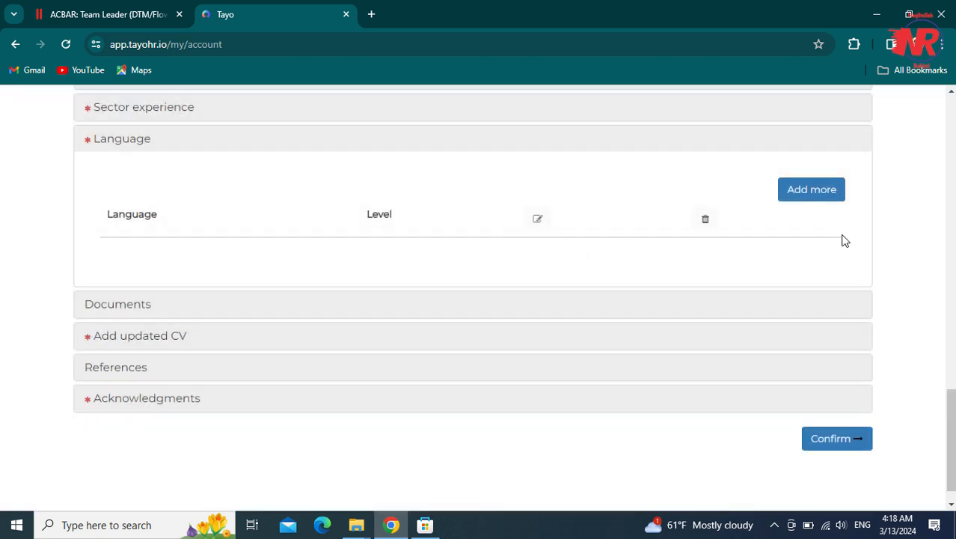
- Add Pashto at Fluent level as a second language
click(823, 196)
click(422, 199)
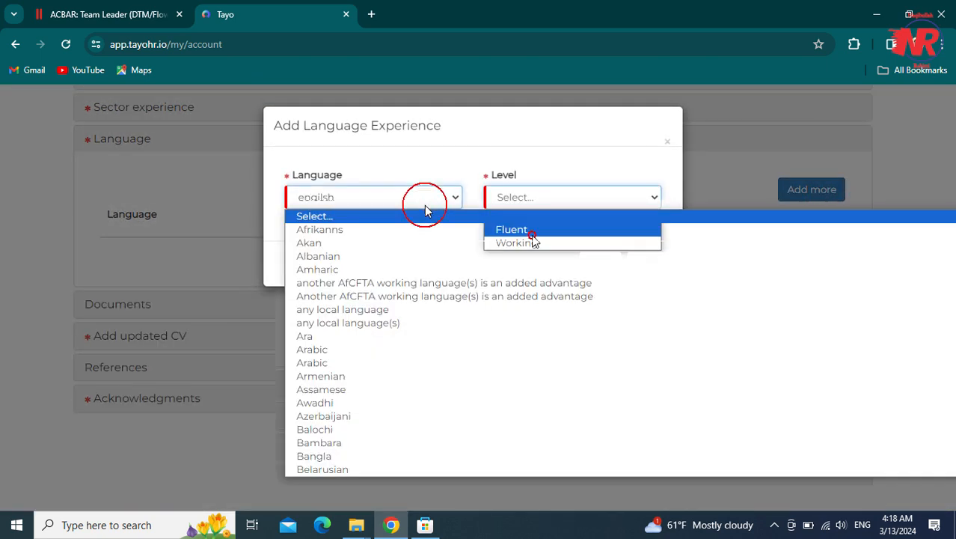
text(pash)
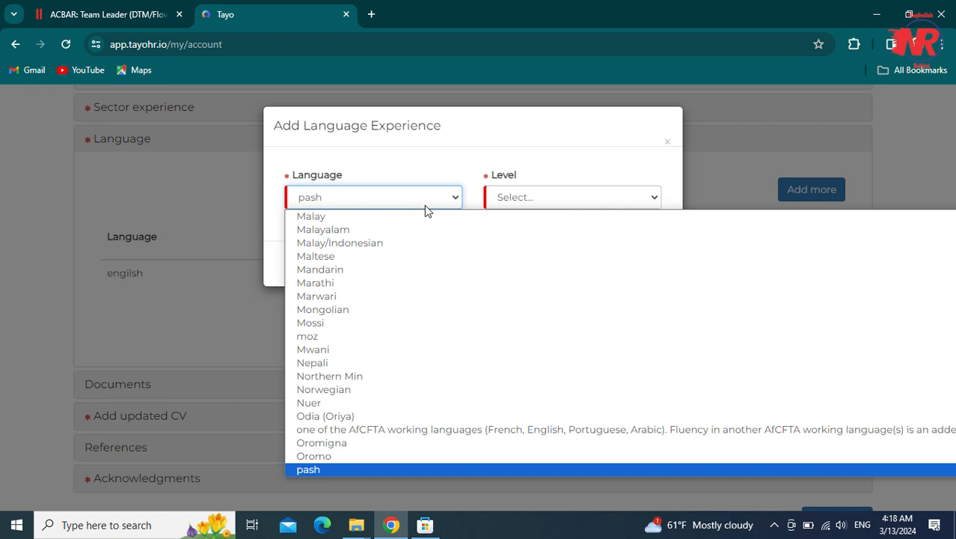
text(h)
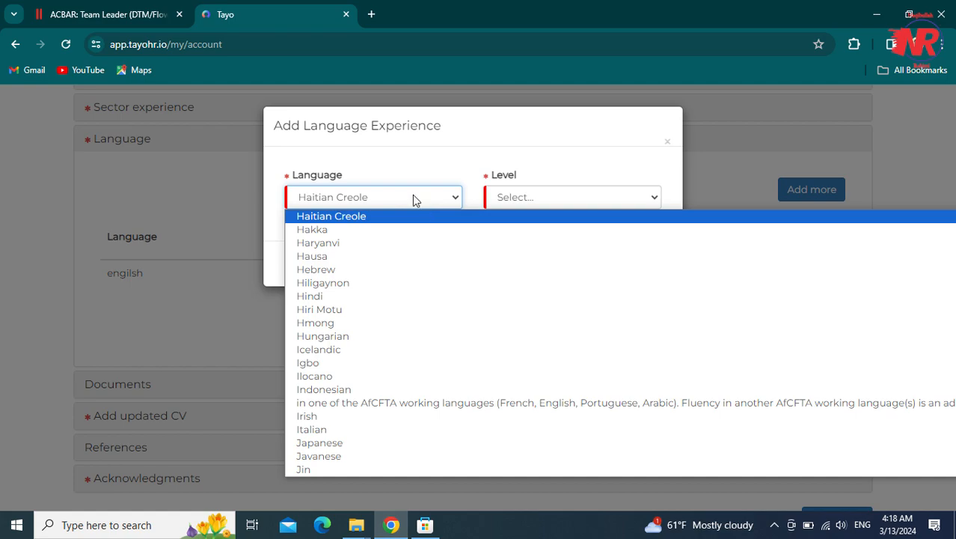
text(pash)
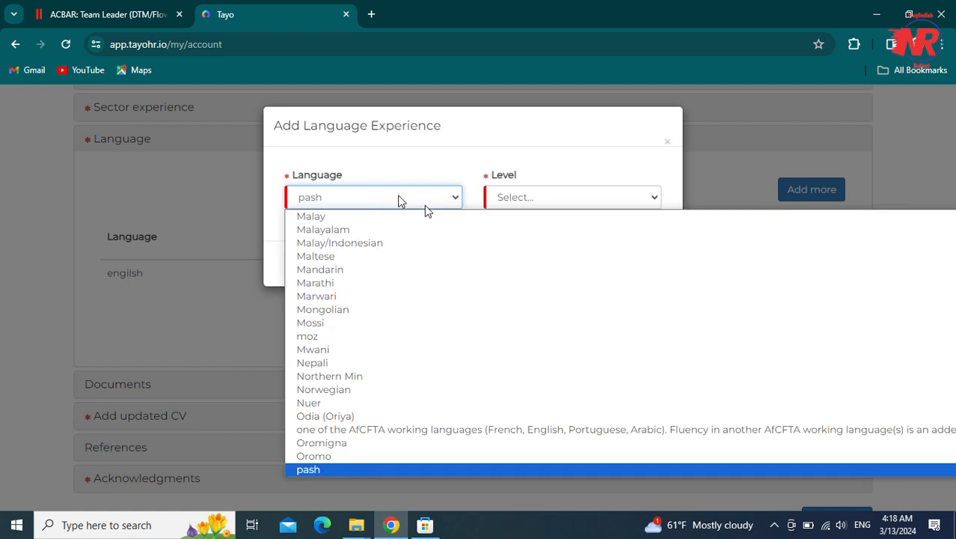
key(Down)
click(312, 467)
click(512, 190)
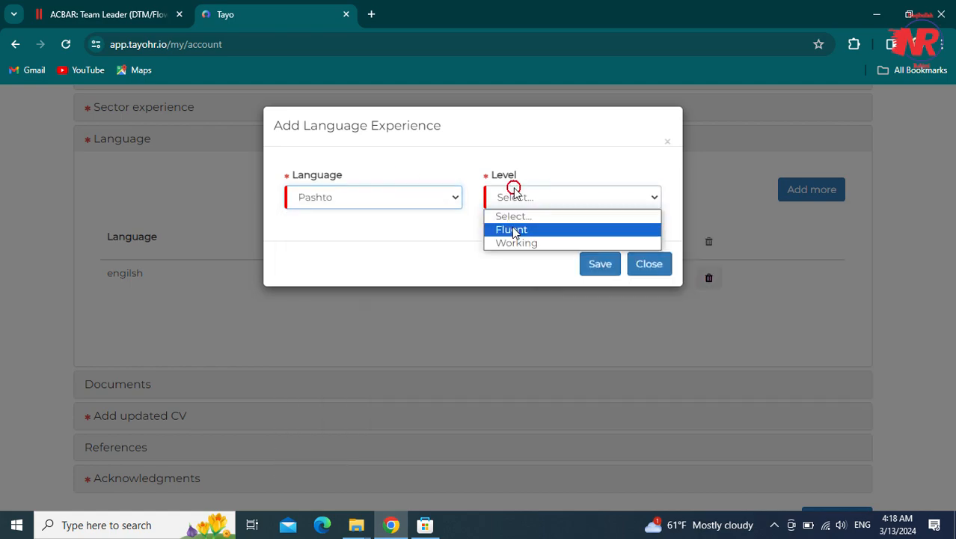
click(513, 227)
click(600, 263)
scroll(941, 397, down, 3)
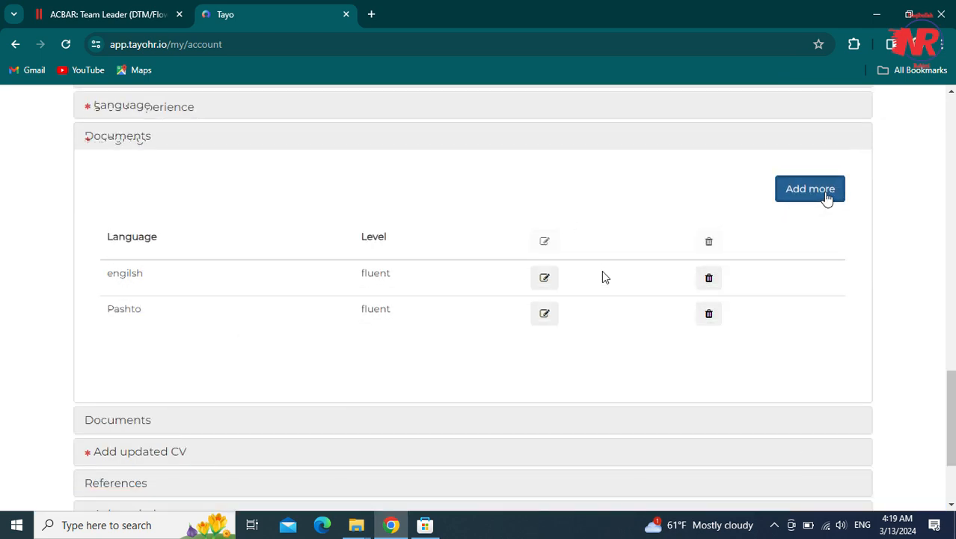
- Start a new document attachment with category Identity and type National ID
click(811, 190)
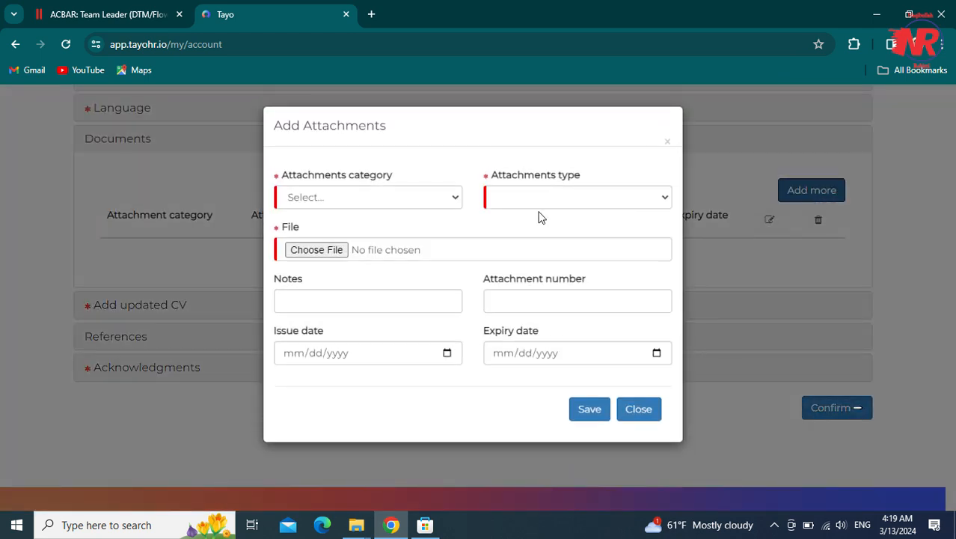
click(410, 197)
click(395, 198)
click(393, 199)
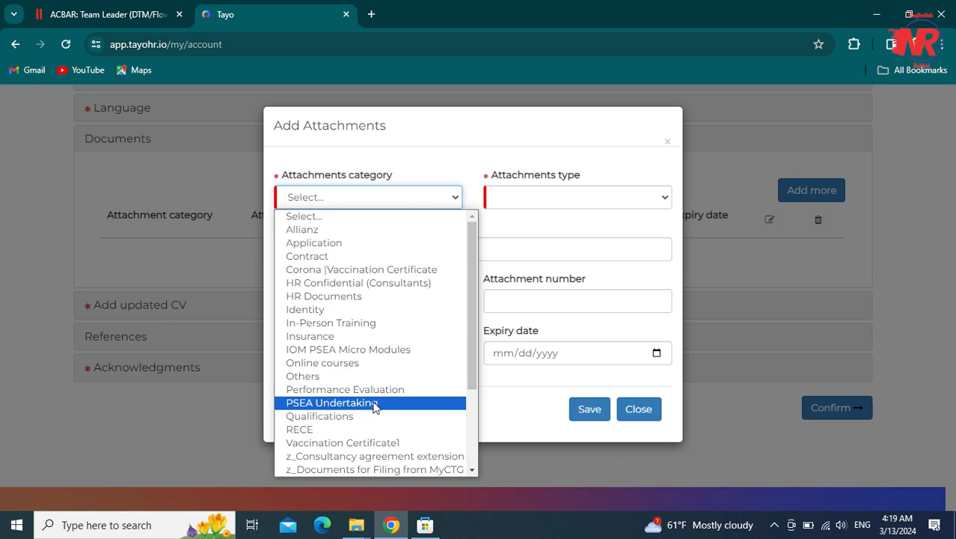
drag(470, 378, 465, 459)
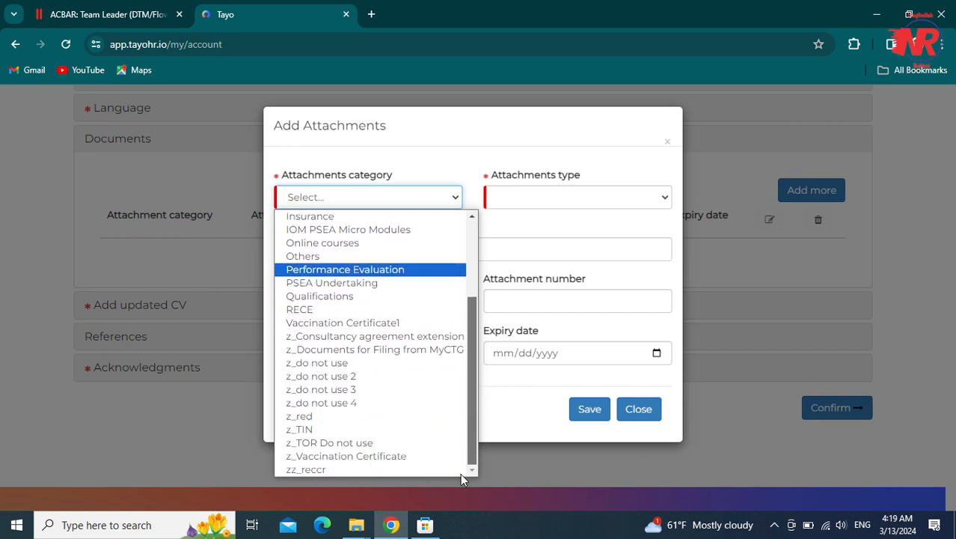
scroll(460, 473, up, 3)
scroll(461, 473, down, 3)
scroll(461, 473, up, 2)
click(406, 311)
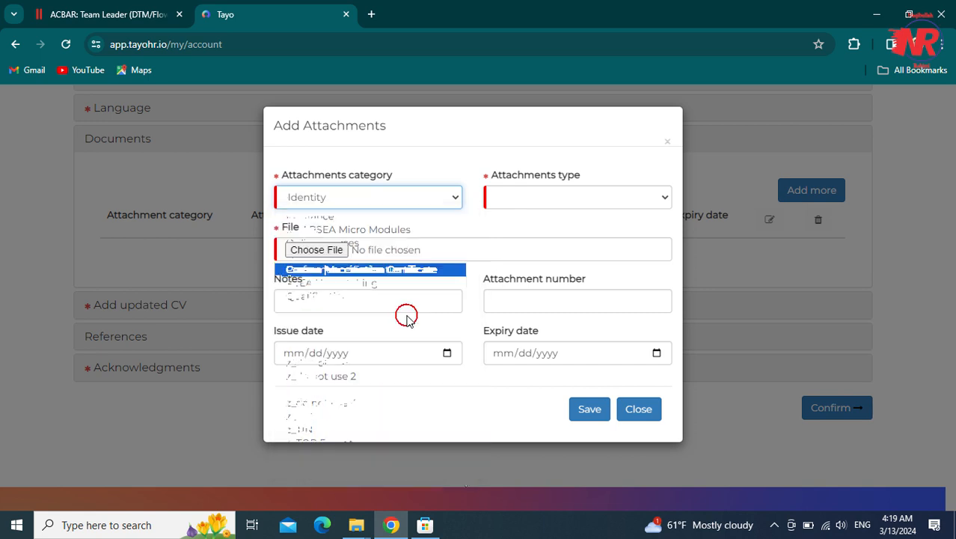
click(531, 197)
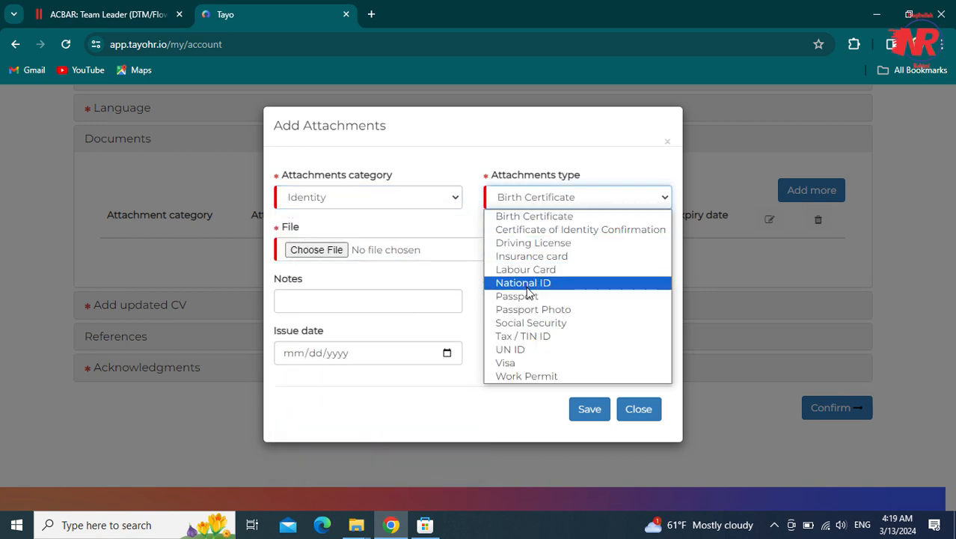
click(533, 196)
click(524, 283)
- Attach download.jpeg to the National ID entry and save it
click(327, 249)
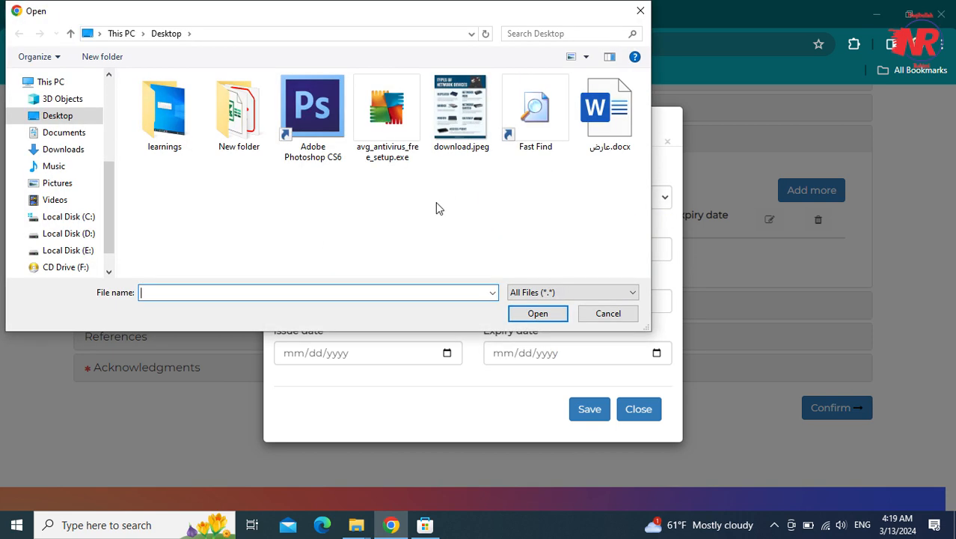
click(447, 145)
click(523, 314)
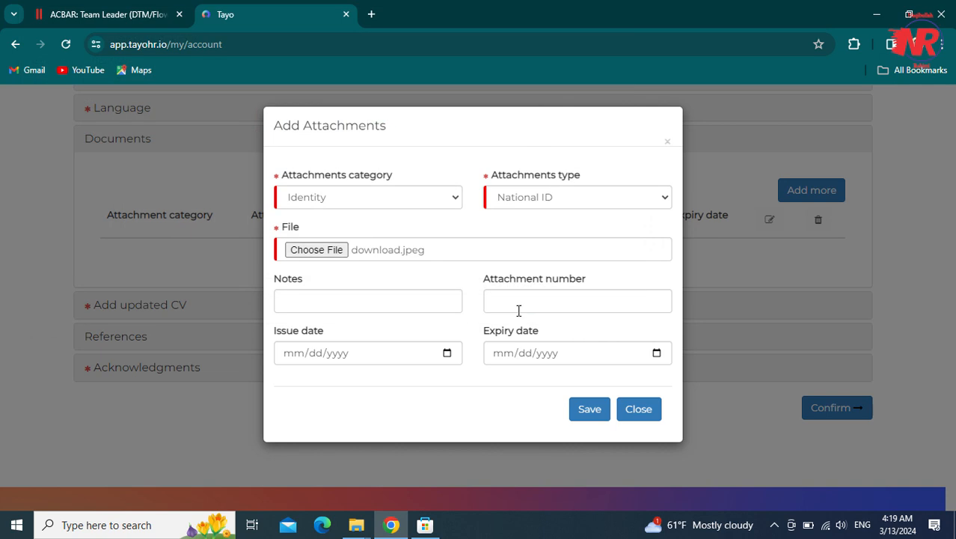
click(322, 250)
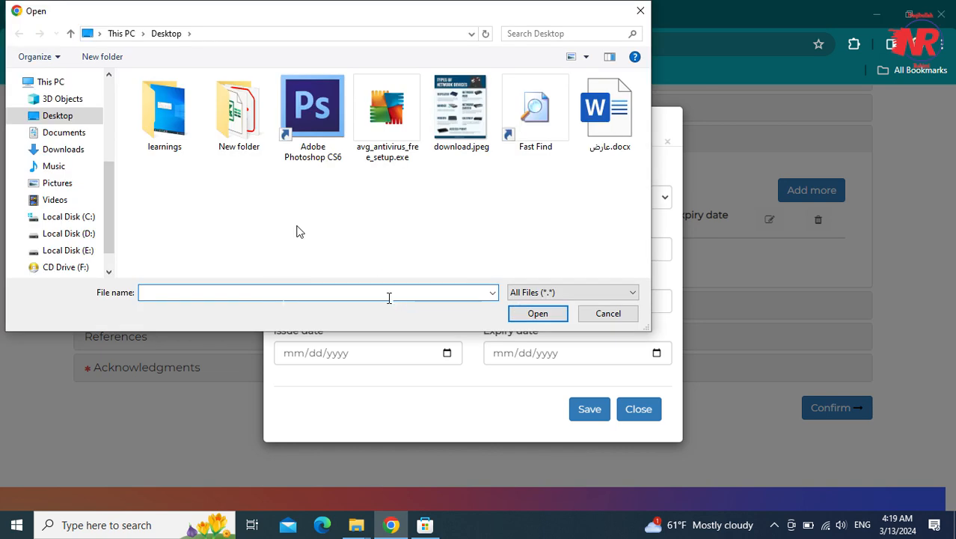
click(501, 312)
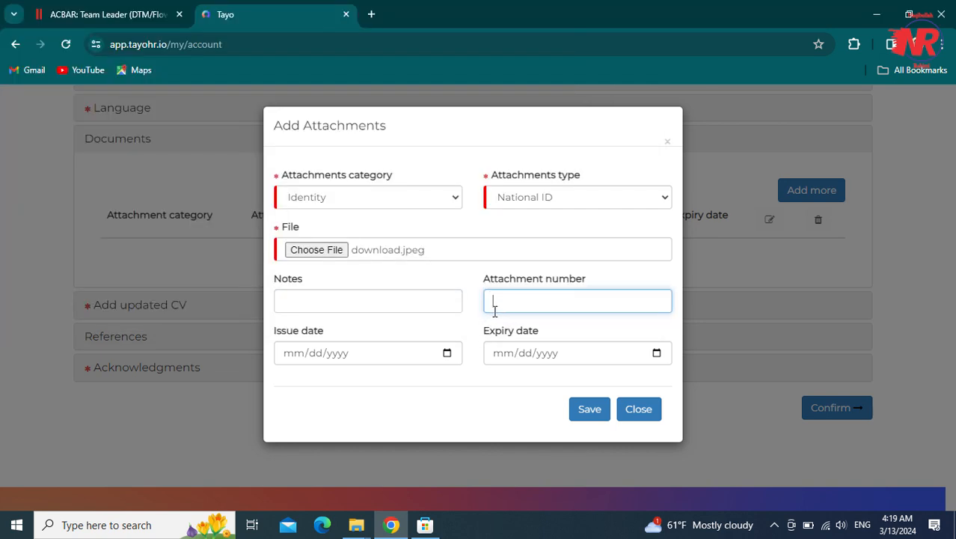
key(BackSpace)
key(BackSpace)
click(298, 353)
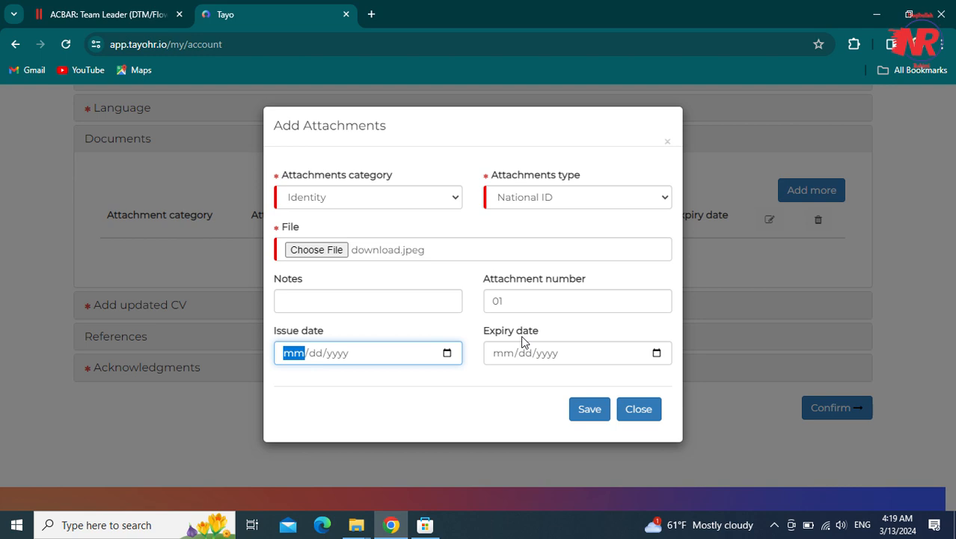
click(589, 411)
click(589, 413)
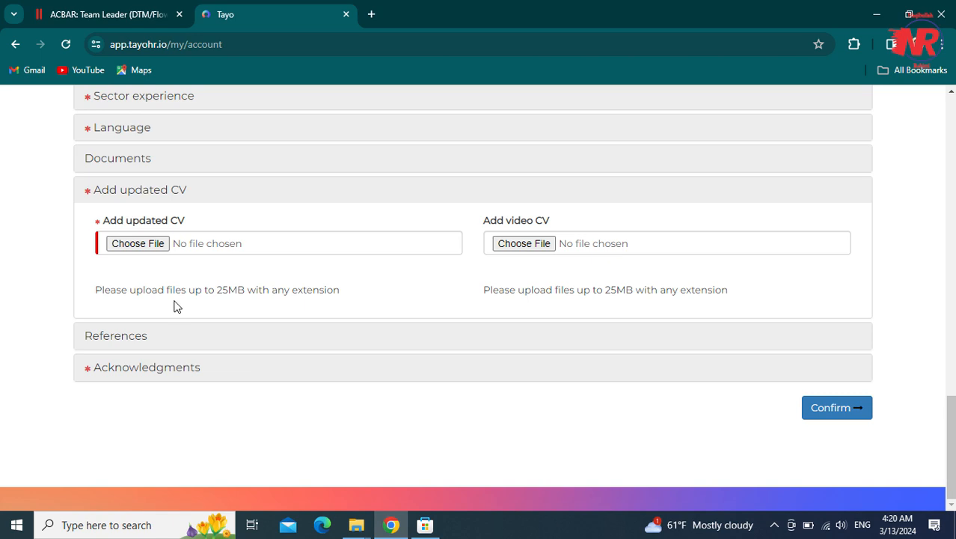
- Leave the updated CV and video CV uploads empty, cancelling both file pickers
click(138, 244)
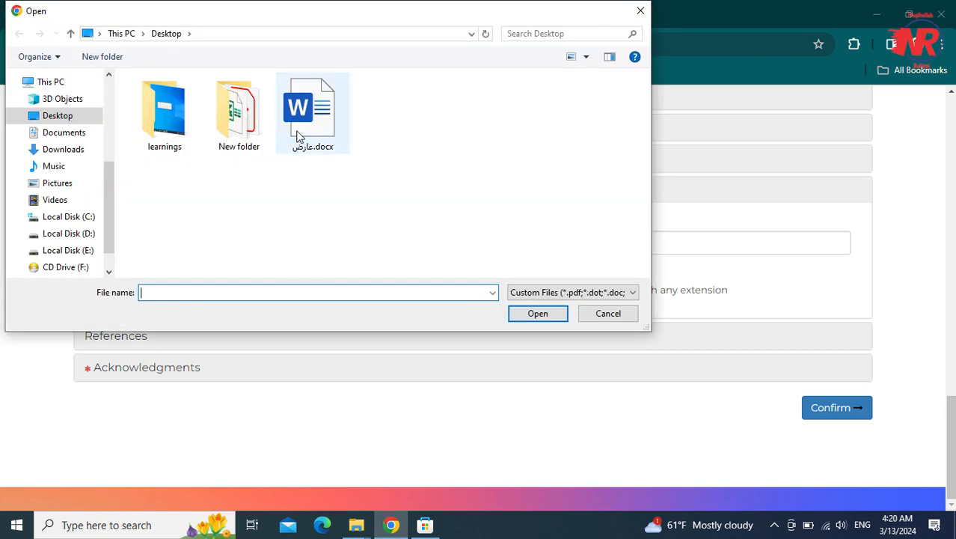
click(297, 136)
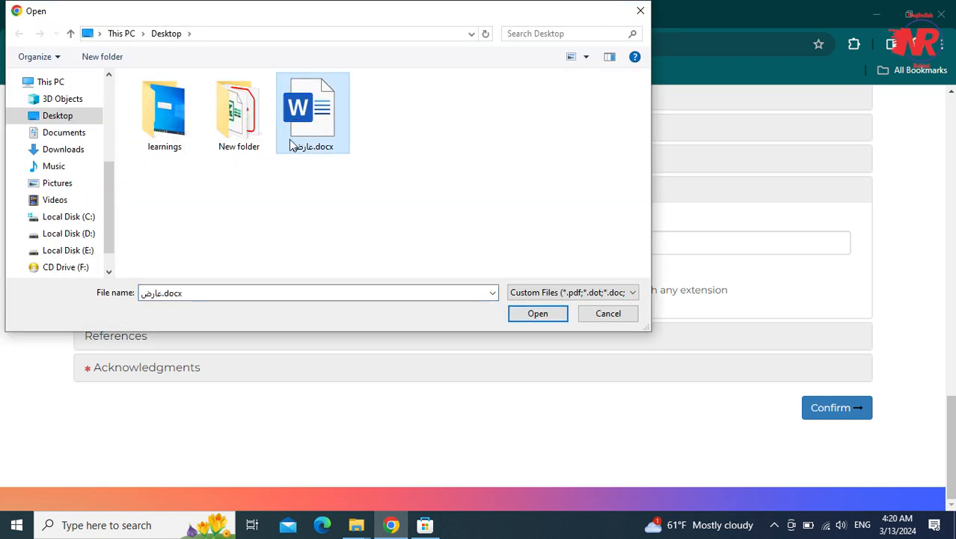
click(600, 317)
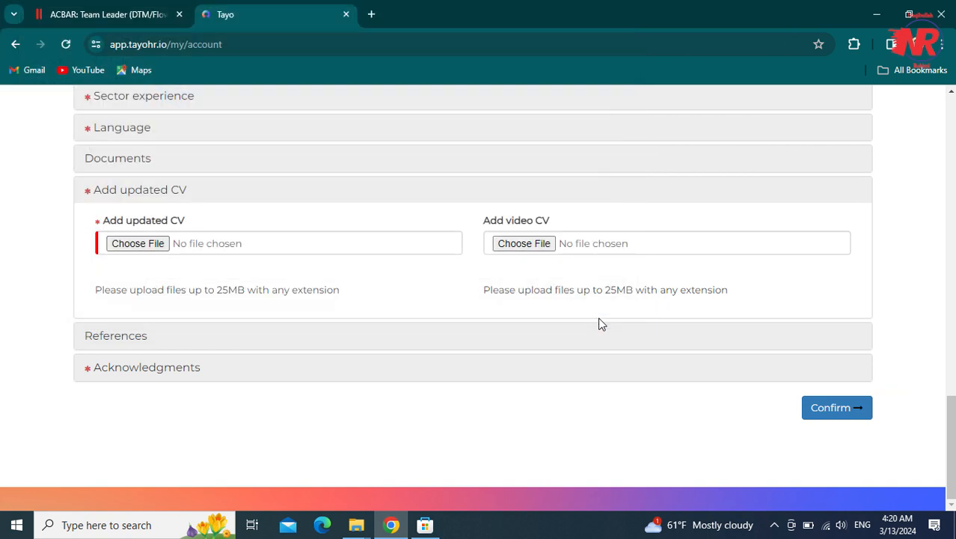
click(525, 246)
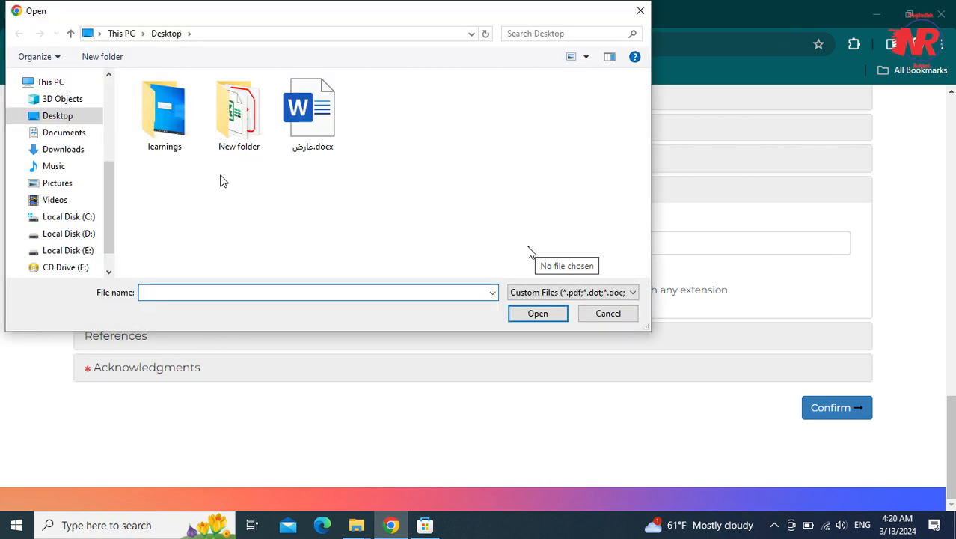
key(Escape)
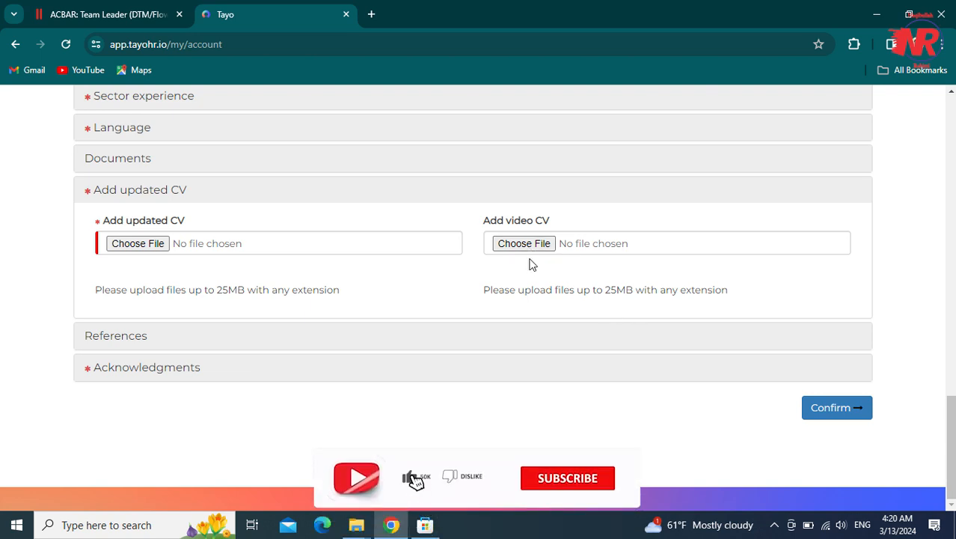
- Expand References and close the Add Reference form without saving
click(211, 332)
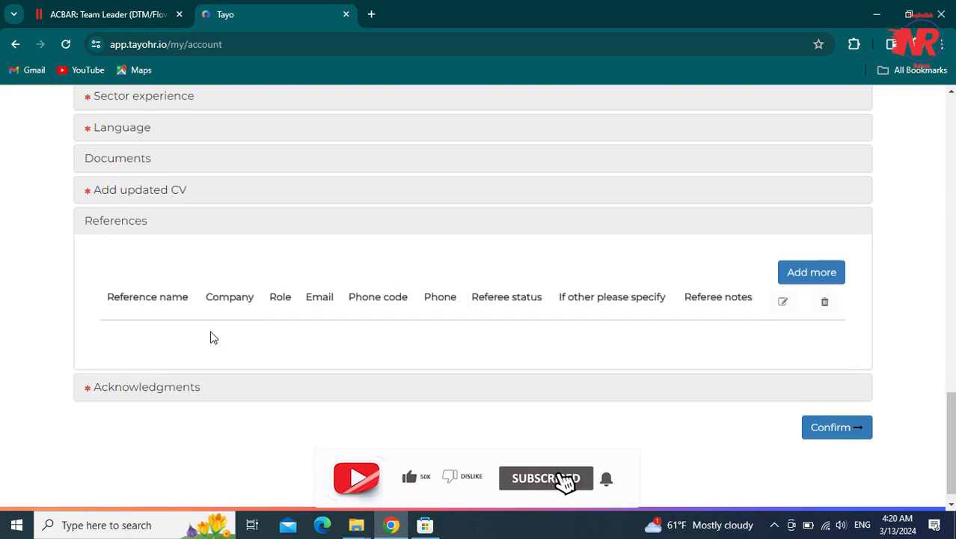
click(845, 278)
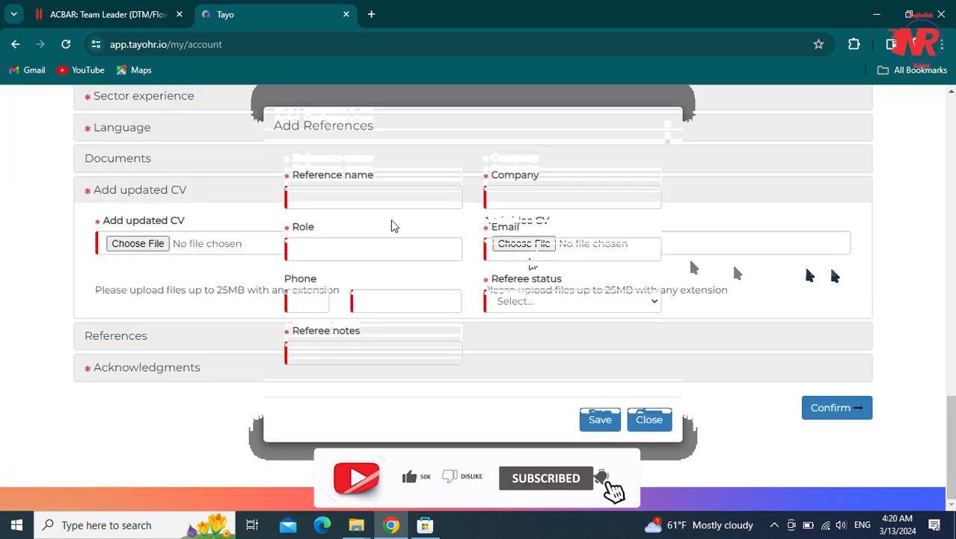
click(391, 196)
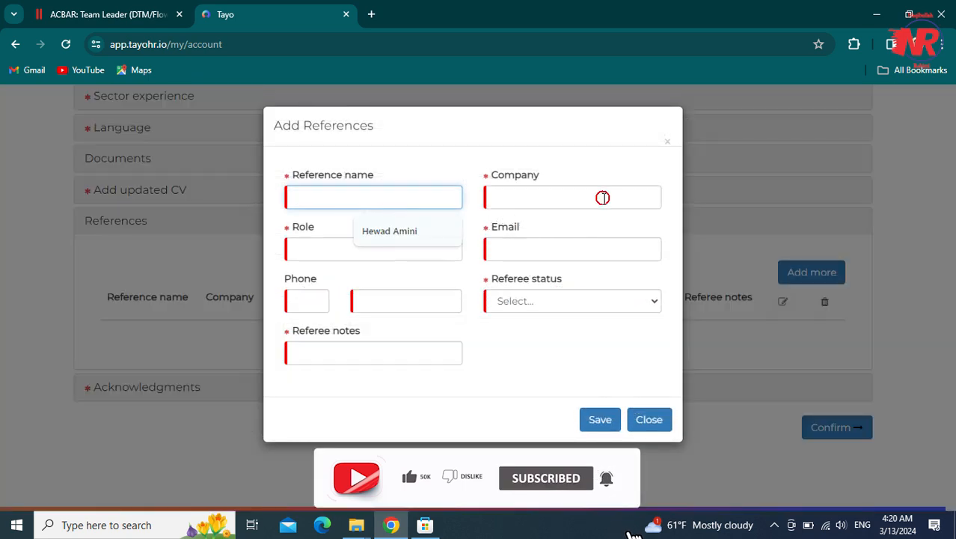
click(602, 198)
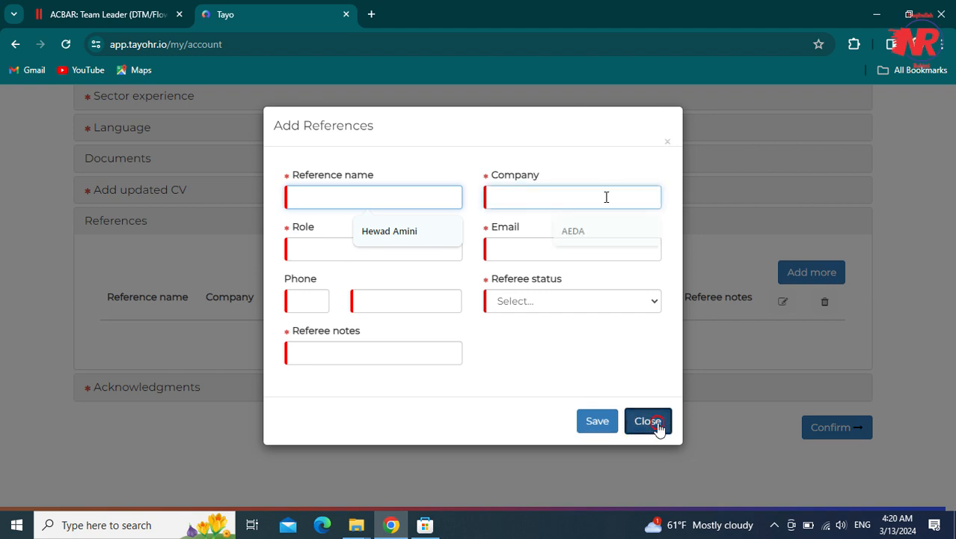
click(655, 421)
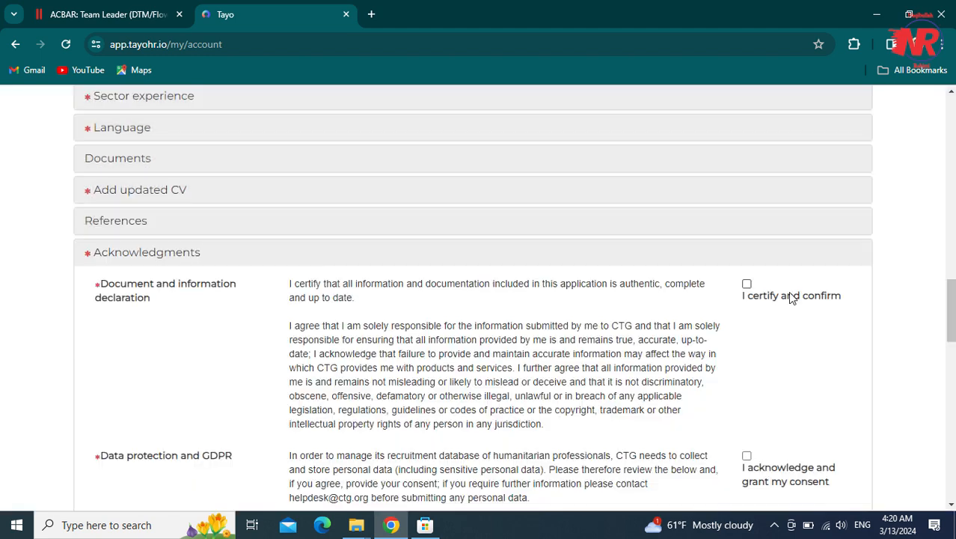
- Tick the document certification, code of conduct, High risk and background-check acknowledgements
click(795, 297)
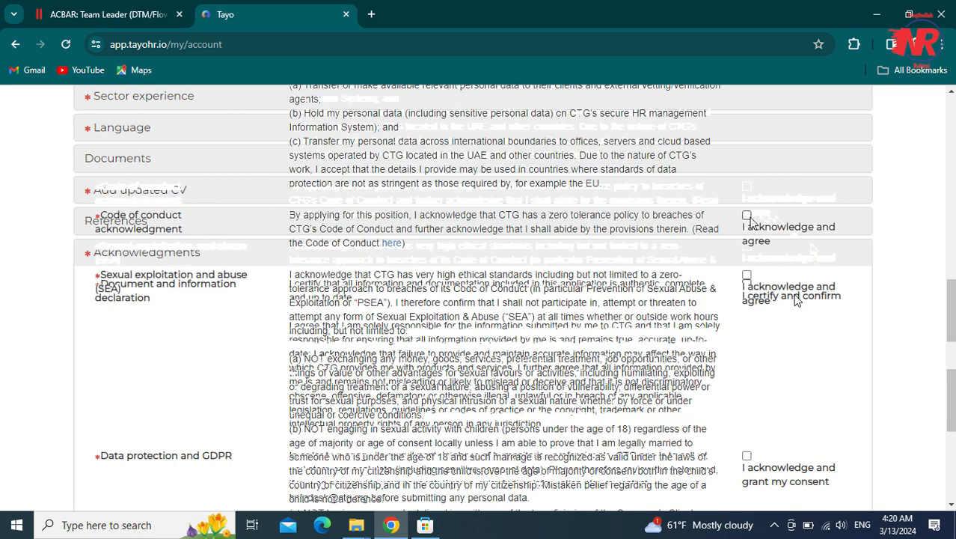
click(746, 215)
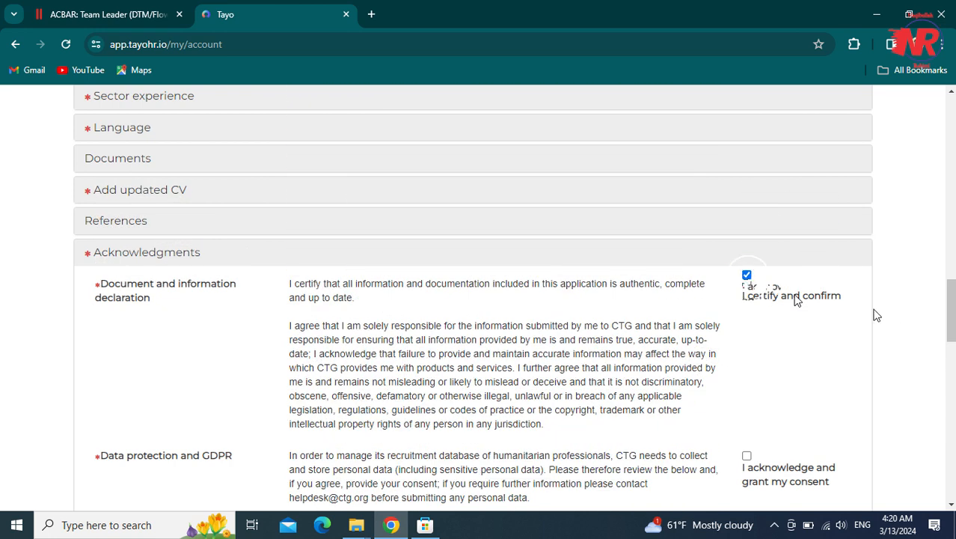
click(747, 258)
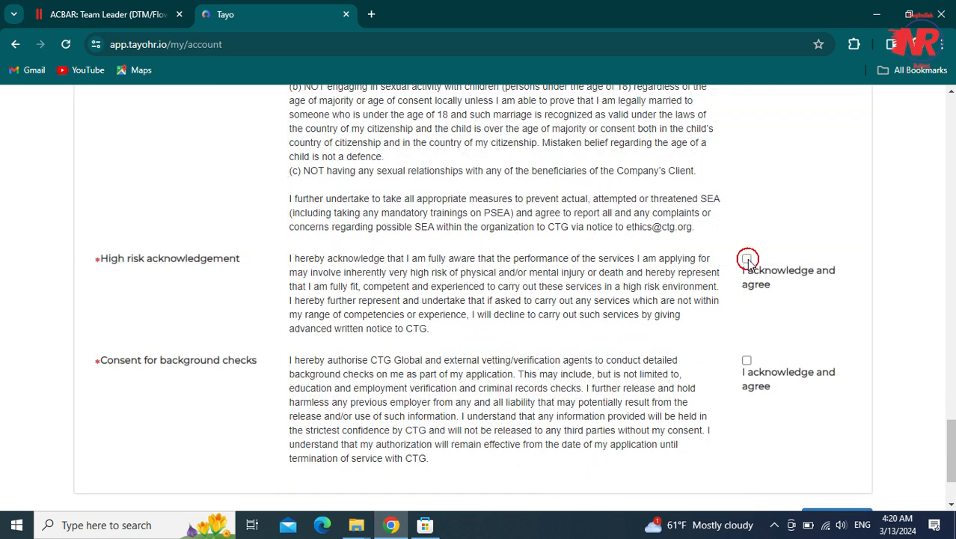
click(747, 360)
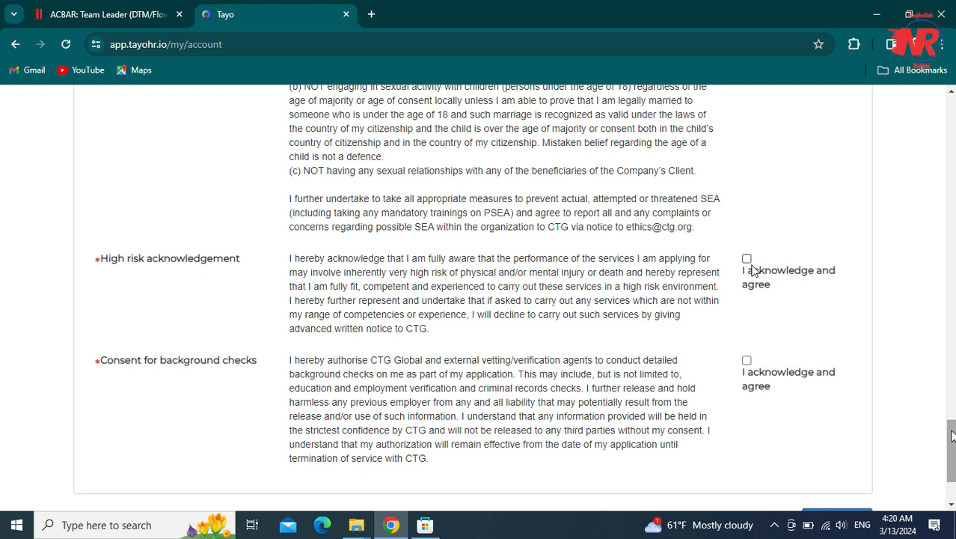
click(747, 258)
scroll(823, 337, down, 2)
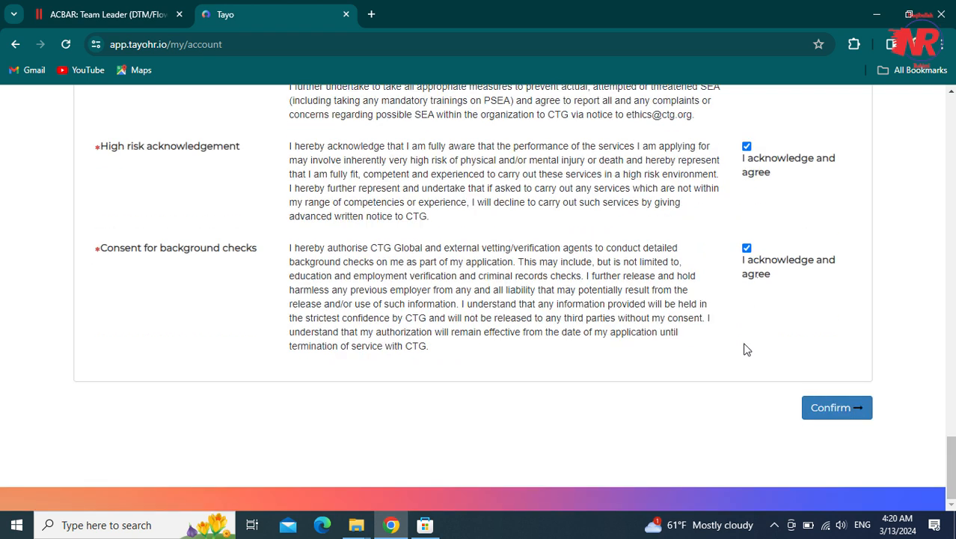
- Confirm the profile and dismiss the warning that a CV is still mandatory
click(833, 408)
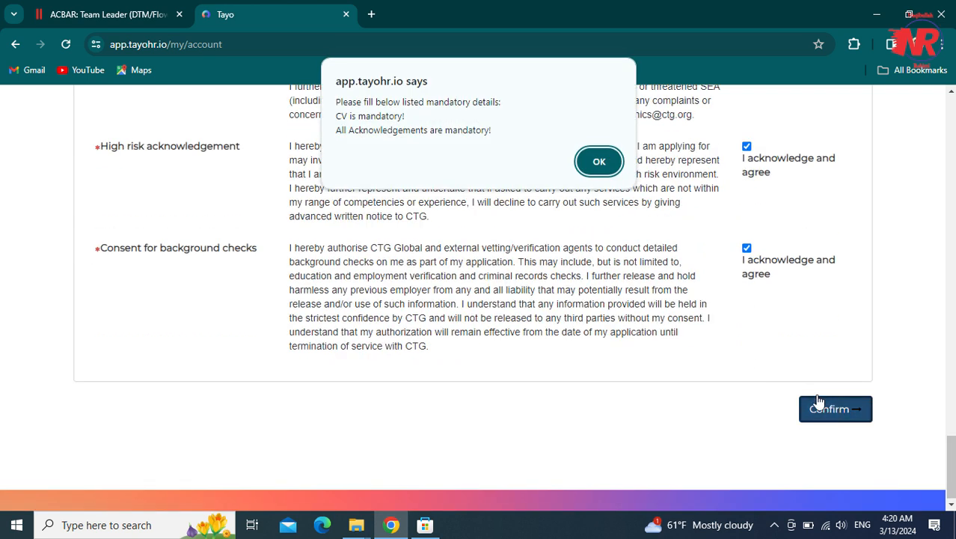
click(602, 164)
scroll(823, 389, up, 5)
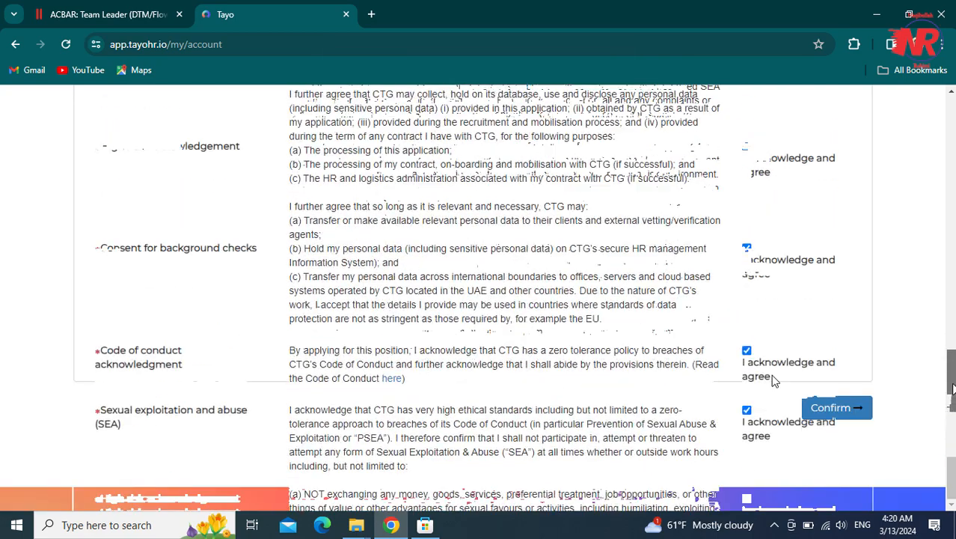
scroll(774, 382, up, 10)
- Attach عارض.docx as the updated CV and confirm, dismissing the acknowledgements warning
click(255, 319)
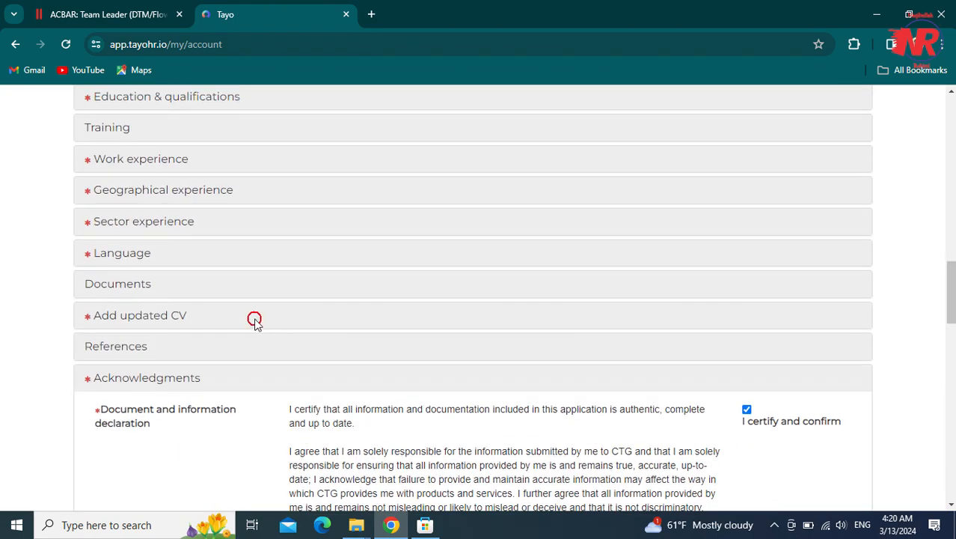
click(156, 367)
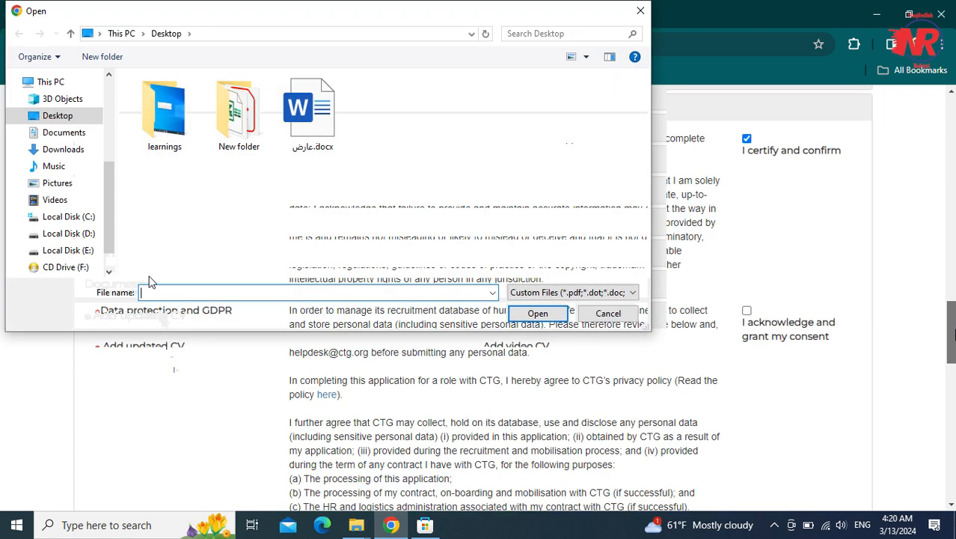
click(311, 113)
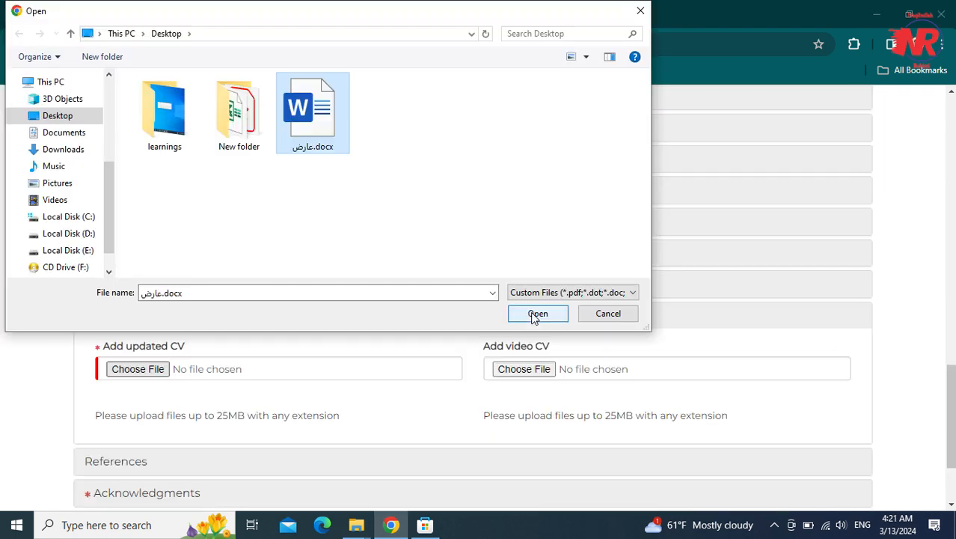
click(537, 313)
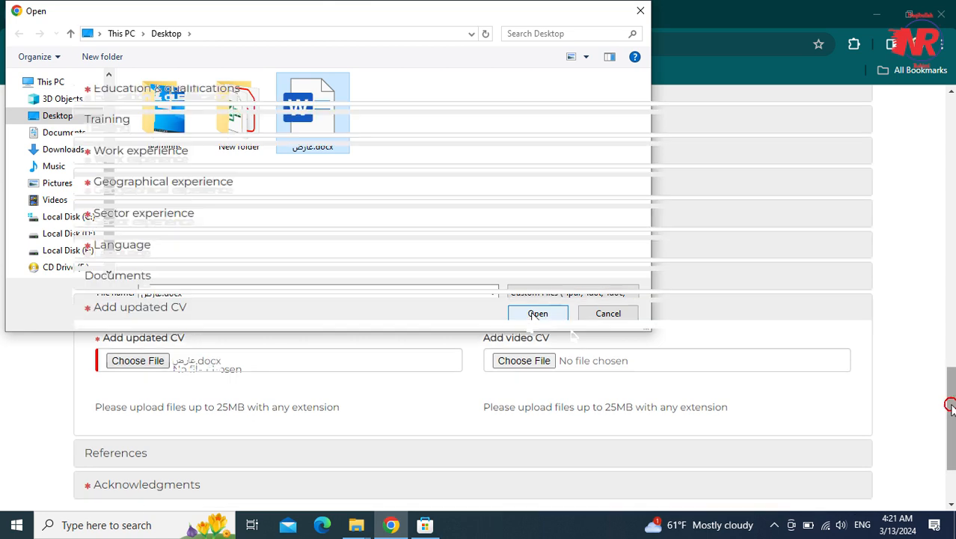
drag(950, 400, 950, 430)
click(829, 407)
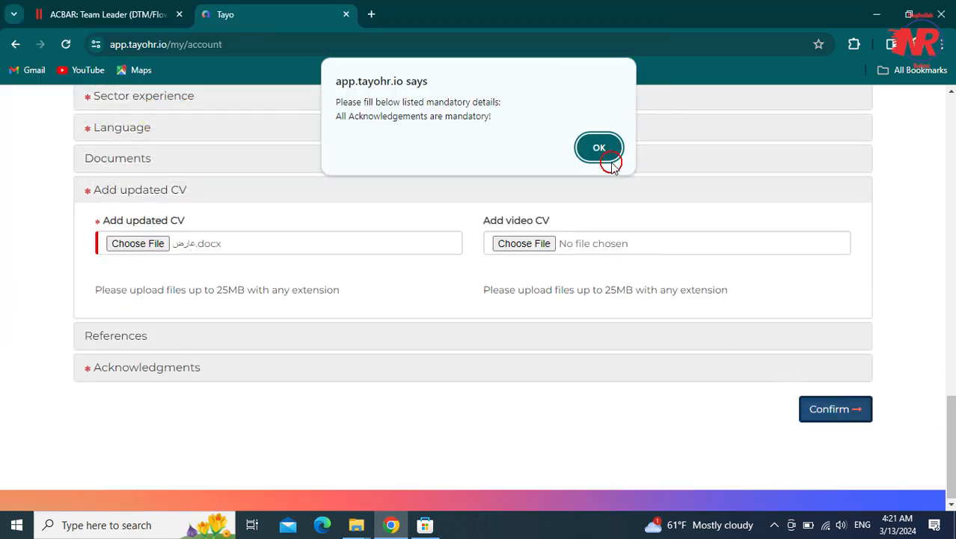
click(612, 164)
- Tick the data protection and GDPR consent and confirm the completed profile
click(610, 155)
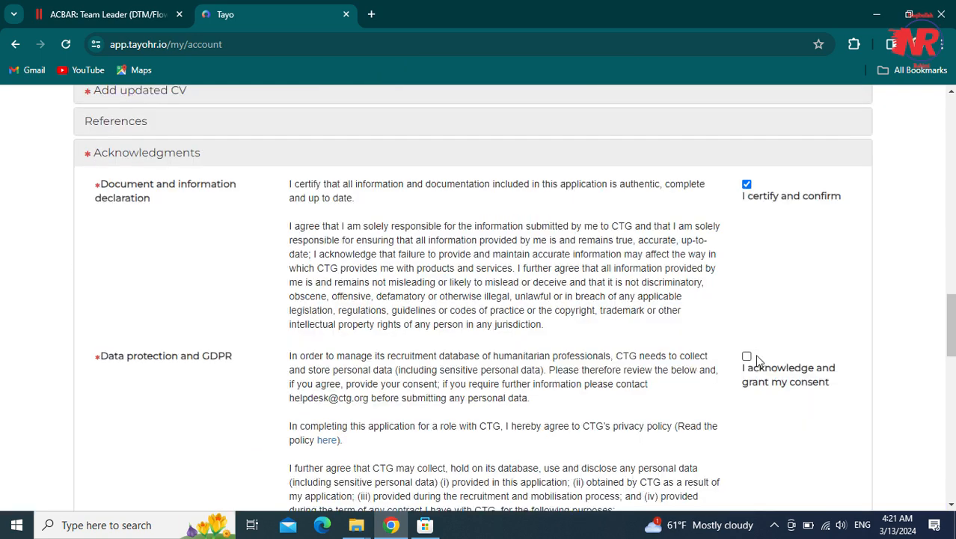
click(747, 356)
drag(952, 329, 952, 344)
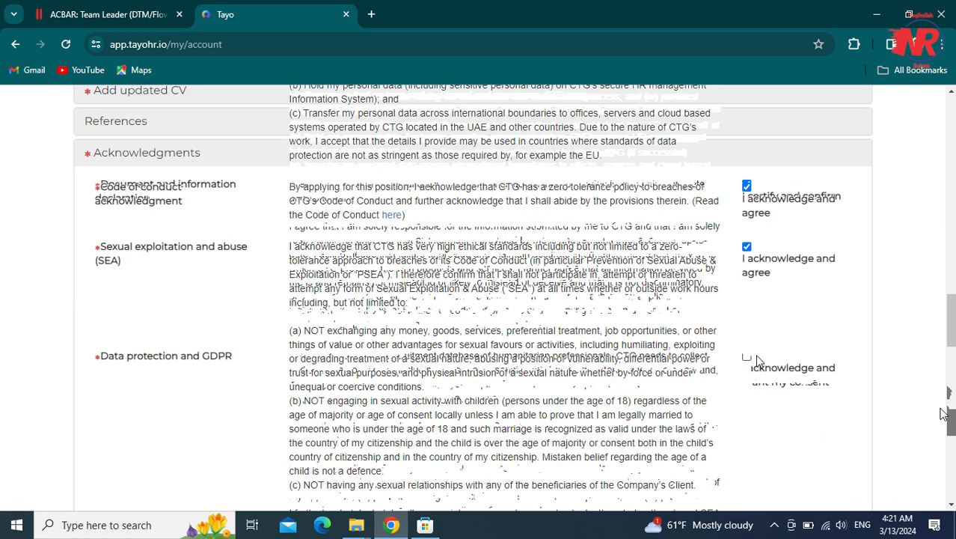
click(832, 409)
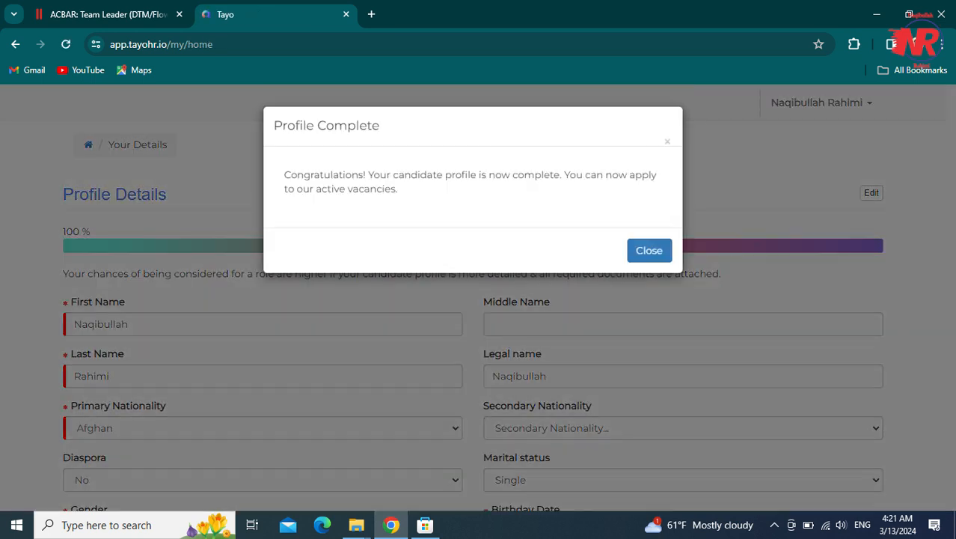
- Dismiss the Profile Complete notice and scroll through the 100% complete Profile Details
click(674, 294)
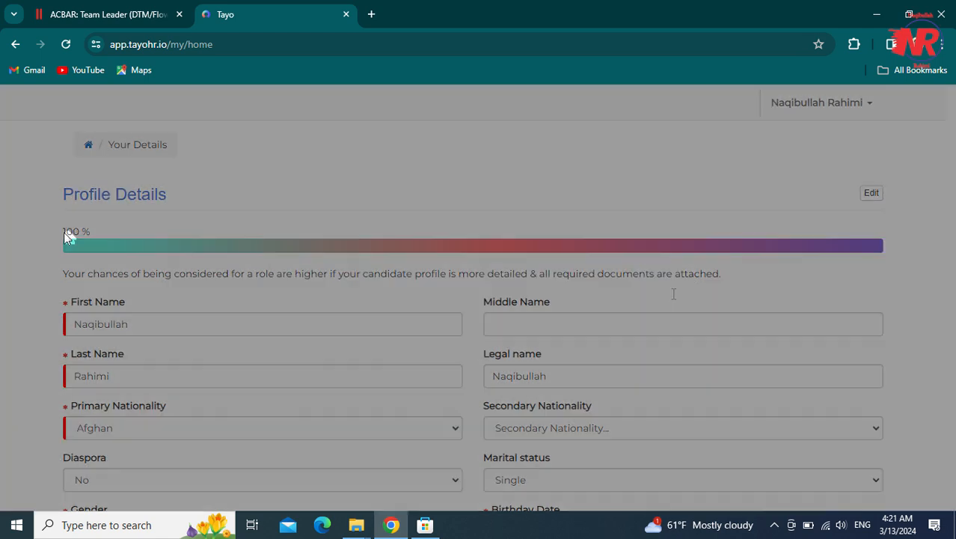
click(77, 234)
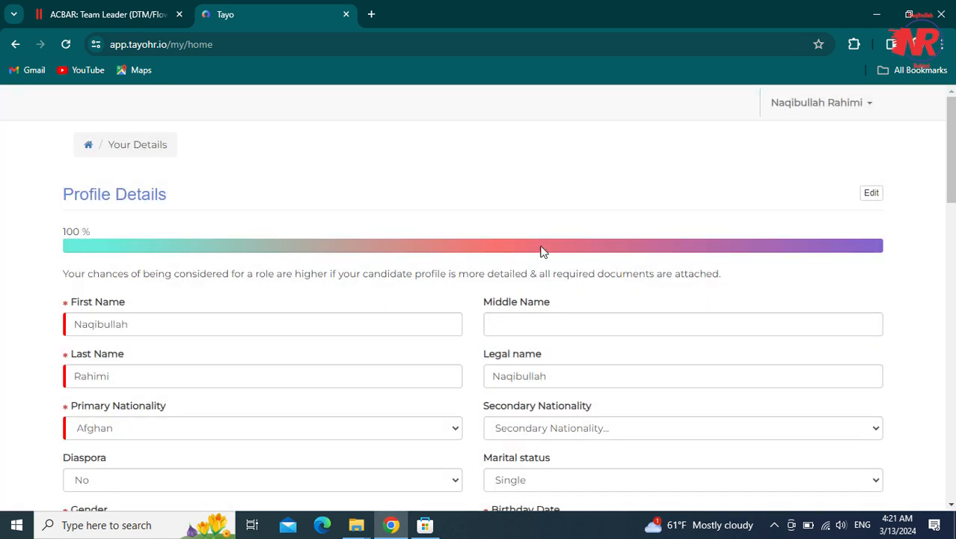
drag(950, 196, 938, 477)
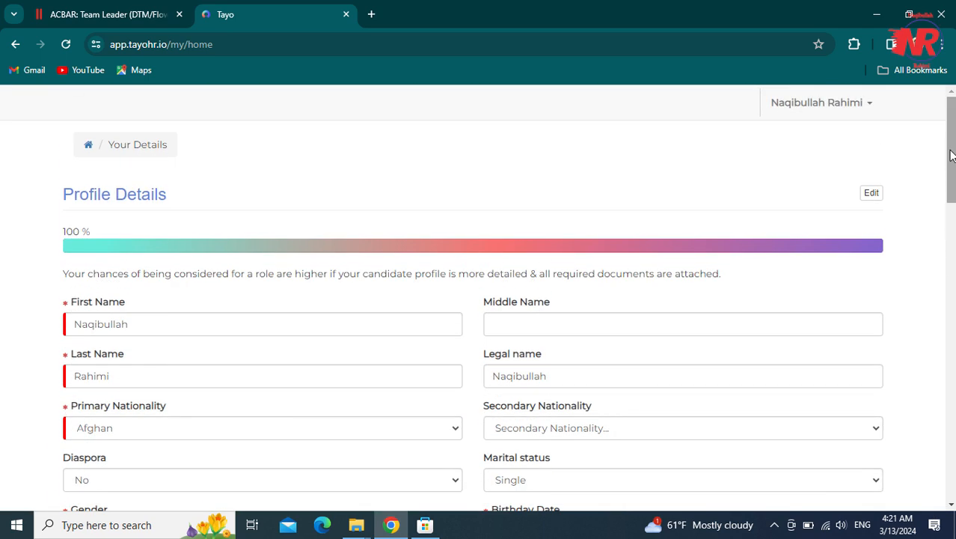
- Close the Tayo tab, copy the VAC-11577 job link from ACBAR, and open it in a new tab
click(346, 14)
key(Page_Down)
key(Page_Down)
key(Page_Down)
key(Page_Down)
key(Page_Down)
key(Page_Down)
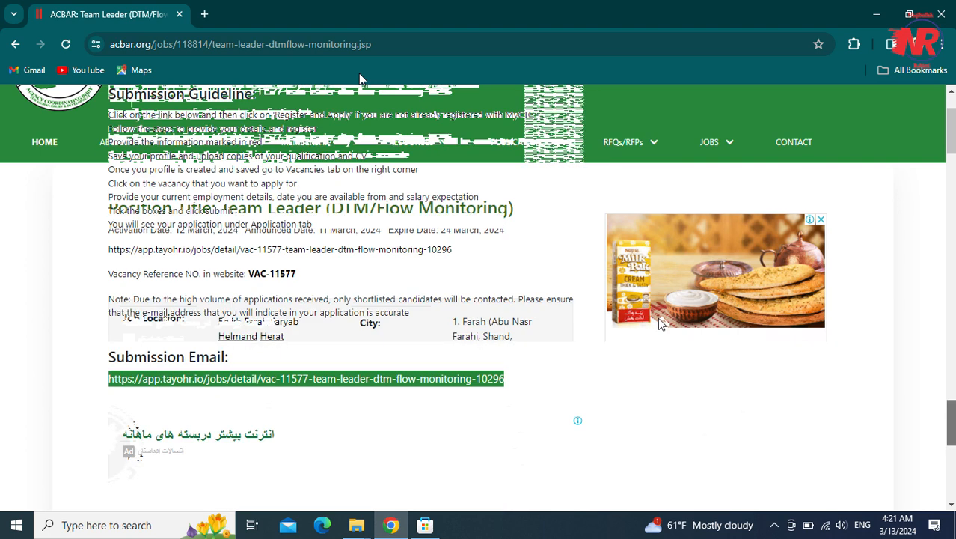
right_click(433, 378)
click(478, 228)
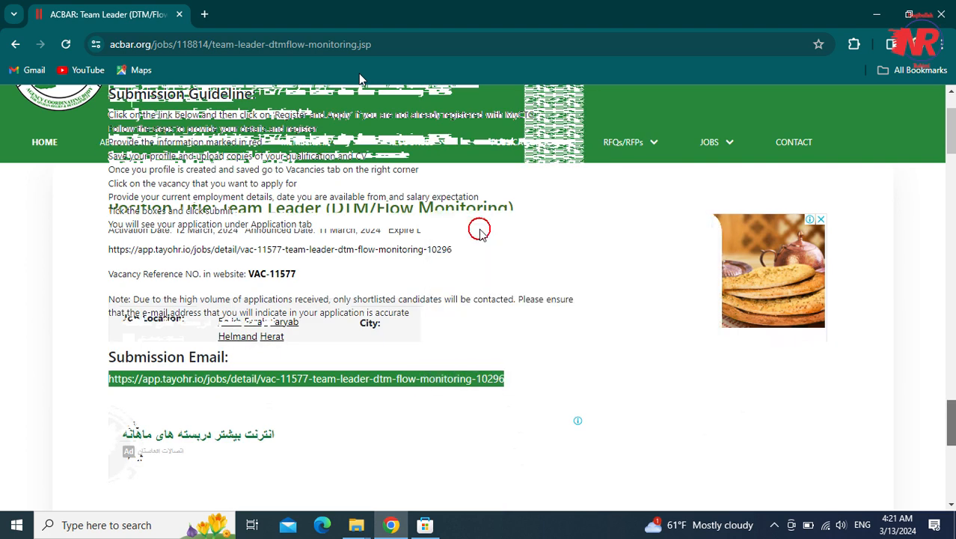
click(204, 14)
key(ctrl+v)
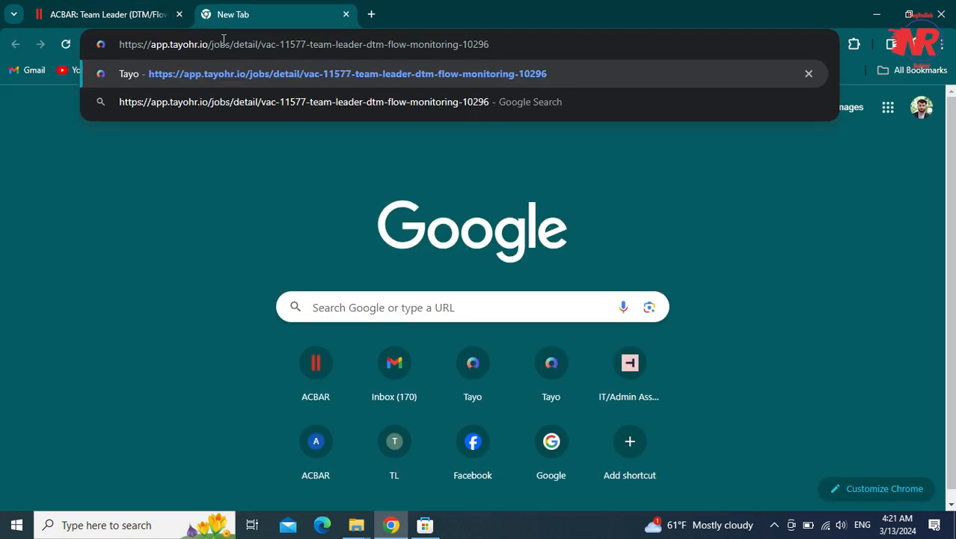
key(ctrl+w)
click(205, 14)
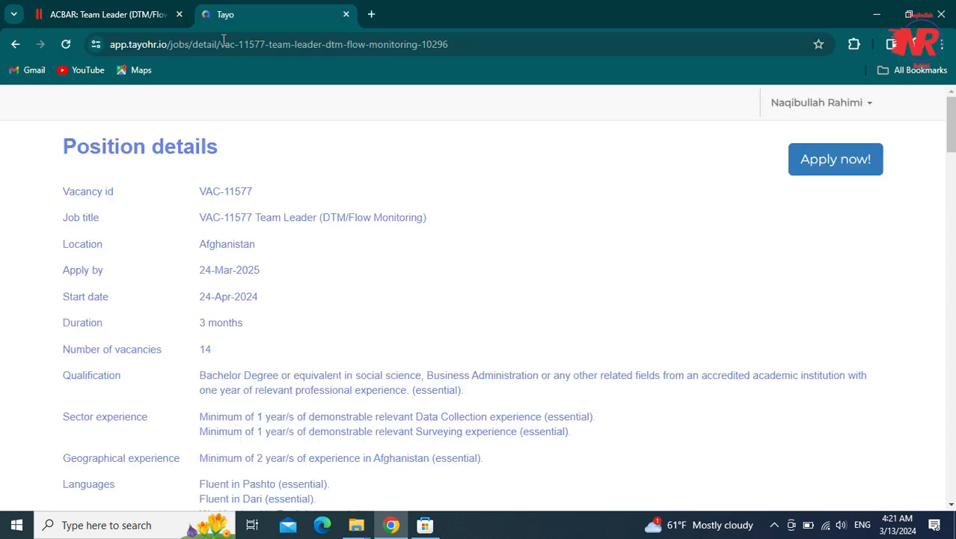
- Apply now for the VAC-11577 Team Leader vacancy
click(792, 164)
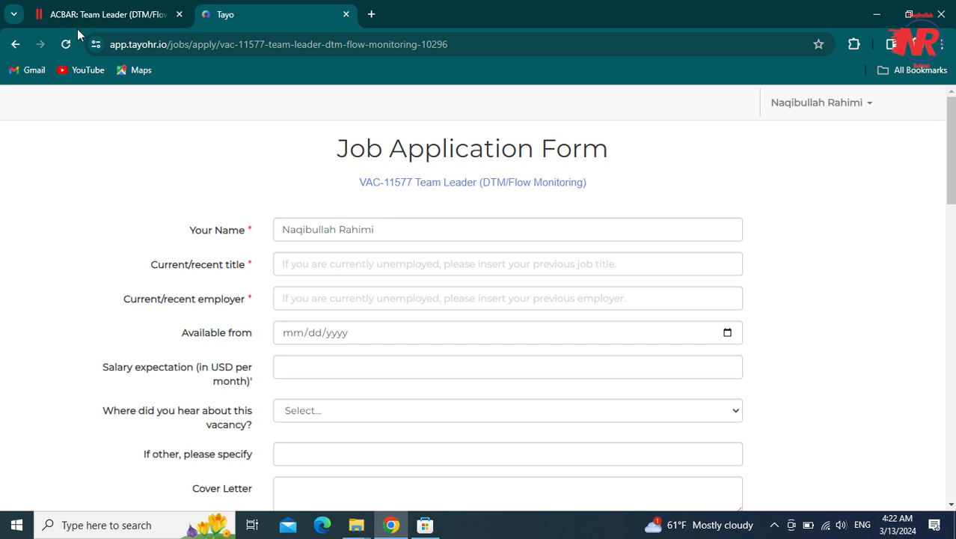
- Fill current title Media and Communication Officer and employer Nangarhar Public Health Directorate
click(319, 264)
click(695, 138)
click(323, 266)
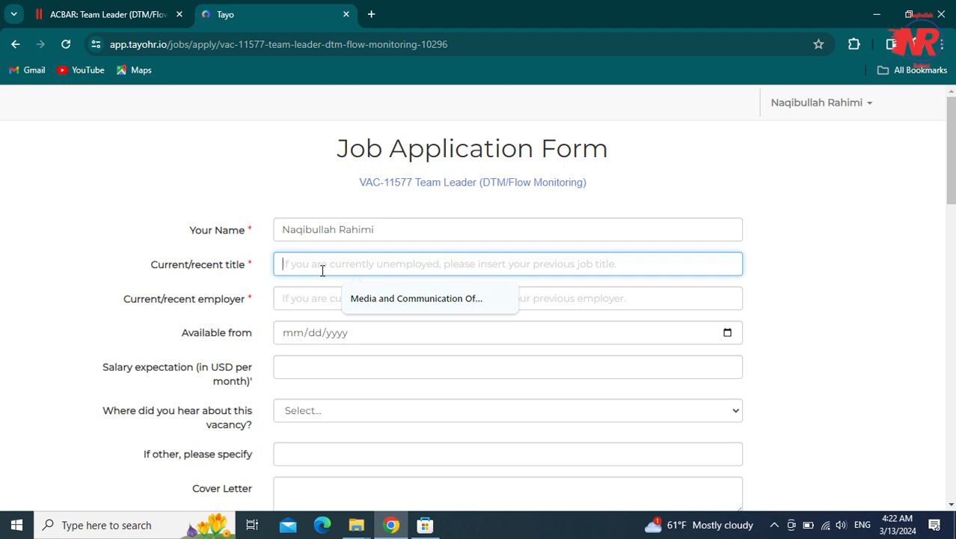
click(373, 297)
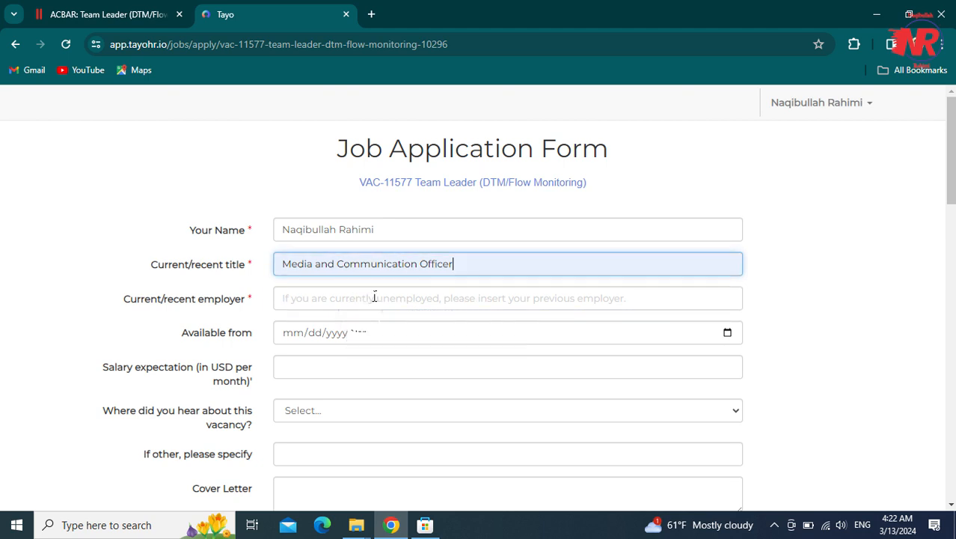
click(374, 297)
click(365, 334)
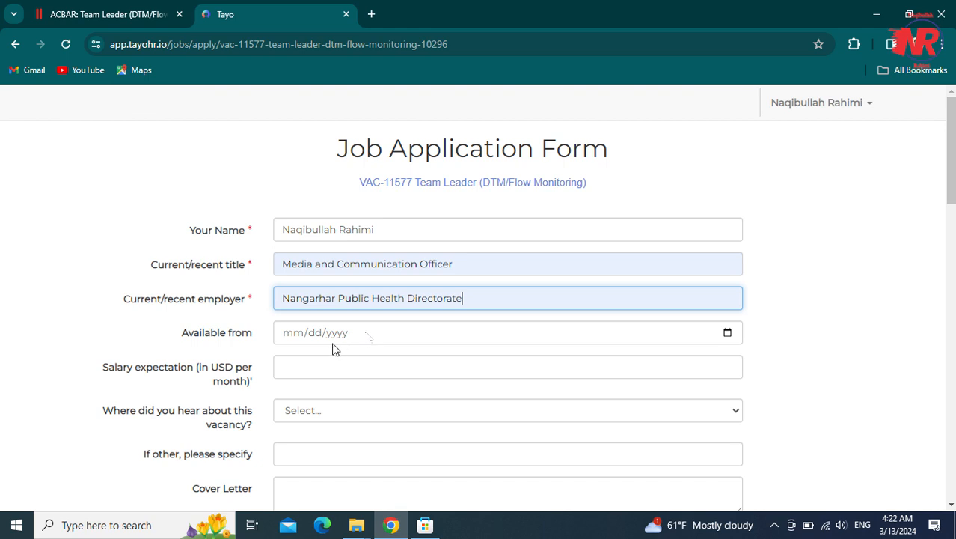
- Set the Available from date to 04/01/2024
click(297, 341)
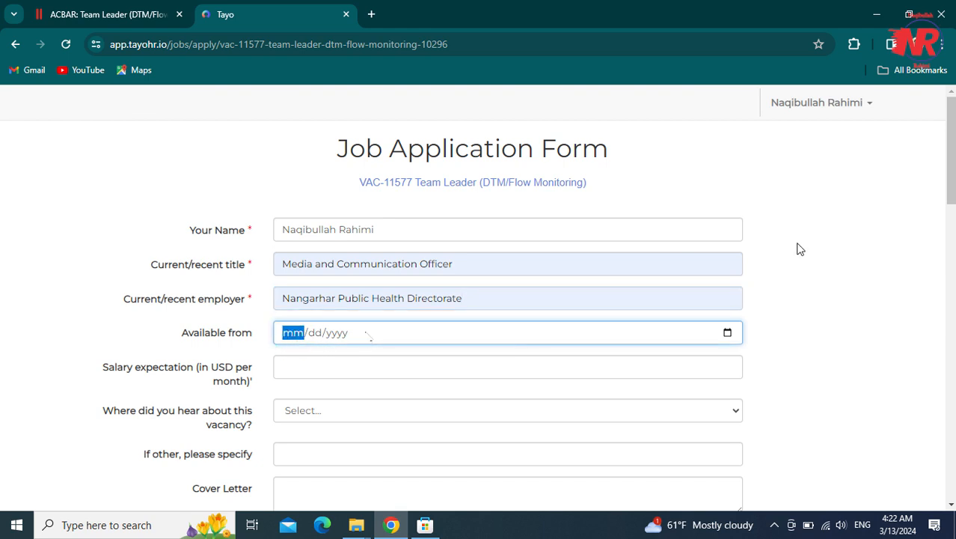
scroll(800, 249, down, 1)
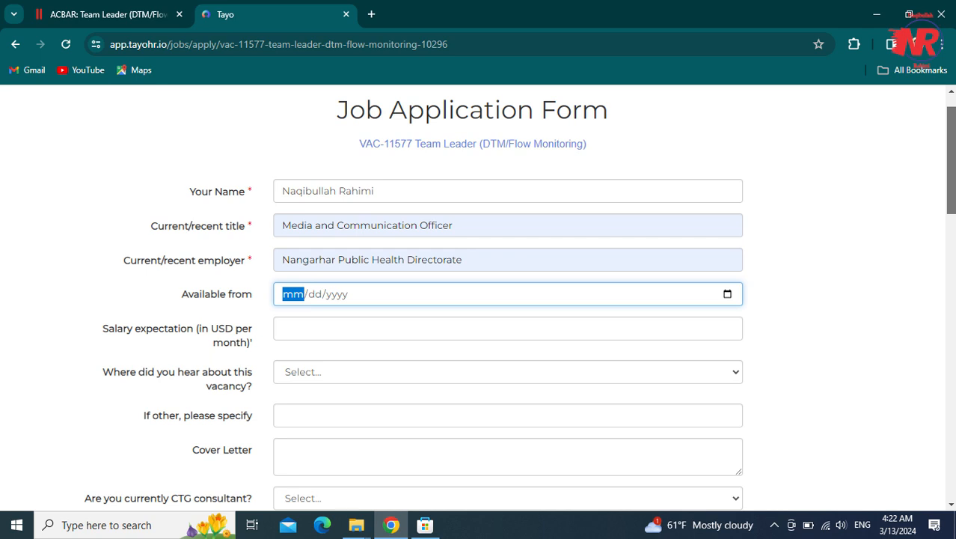
text(04/dd/yyyy)
key(Right)
key(Left)
text(04/)
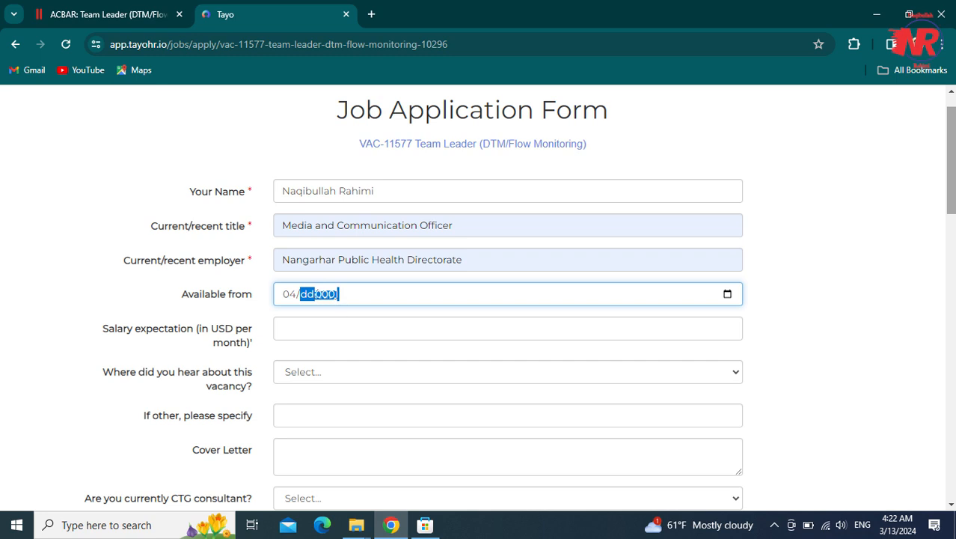
text(0)
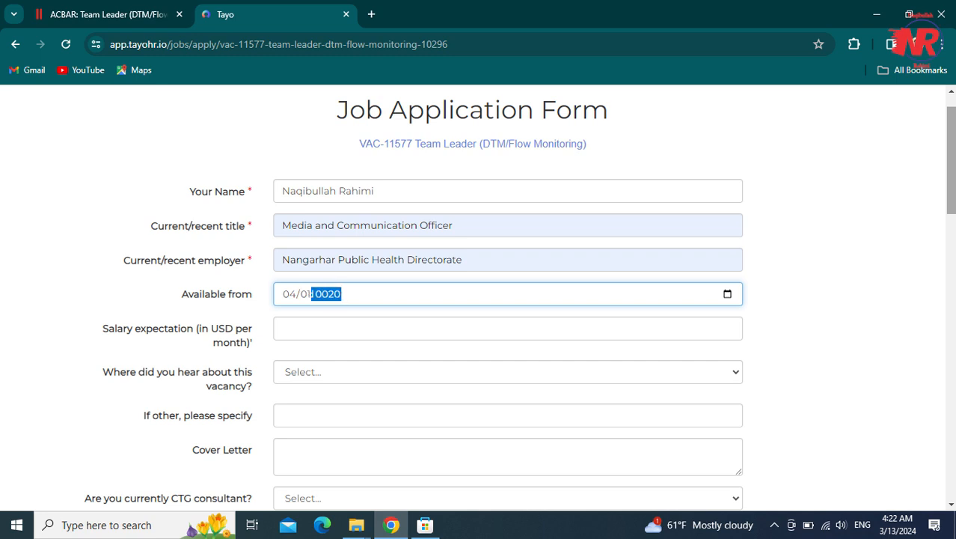
text(1/2024)
key(Down)
key(Up)
- Leave the salary expectation empty after erasing a mistyped digit
click(714, 333)
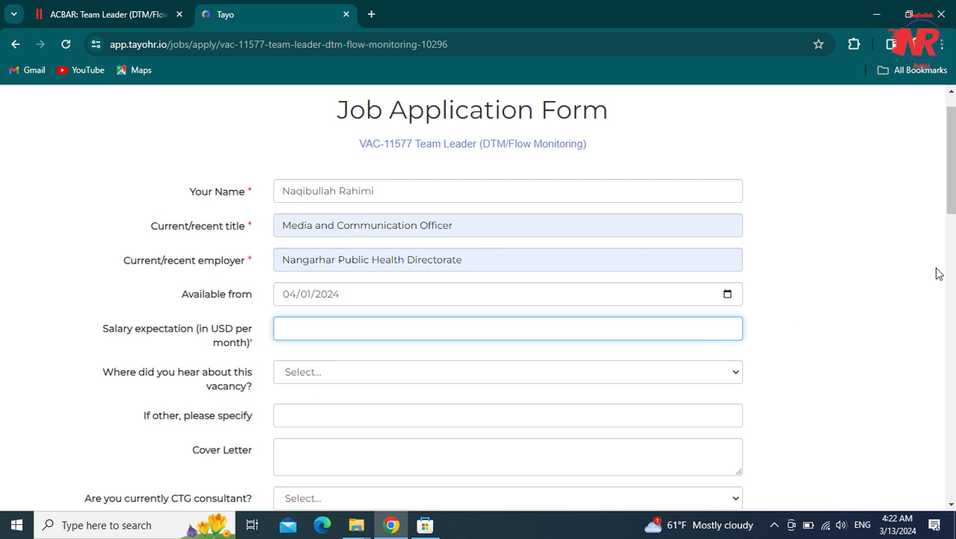
scroll(713, 332, down, 1)
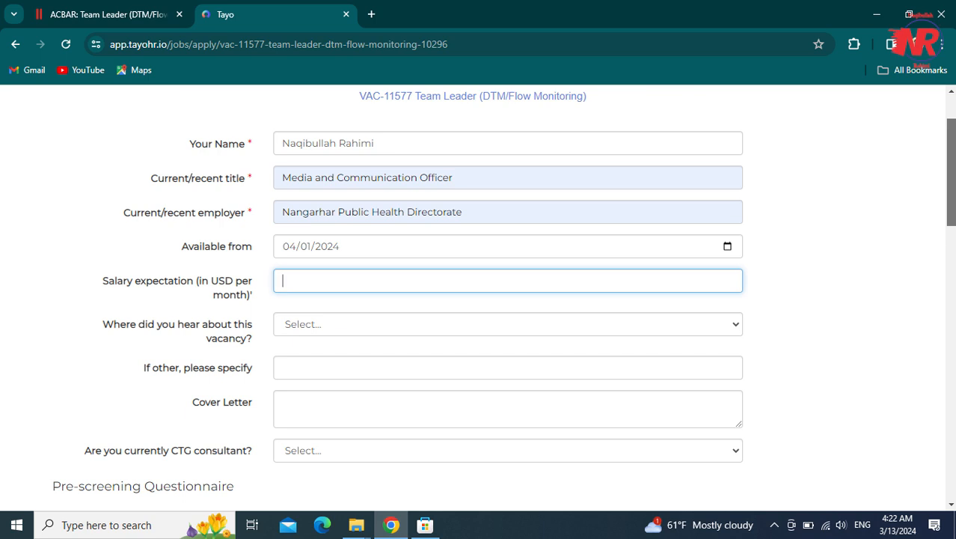
text(6)
key(BackSpace)
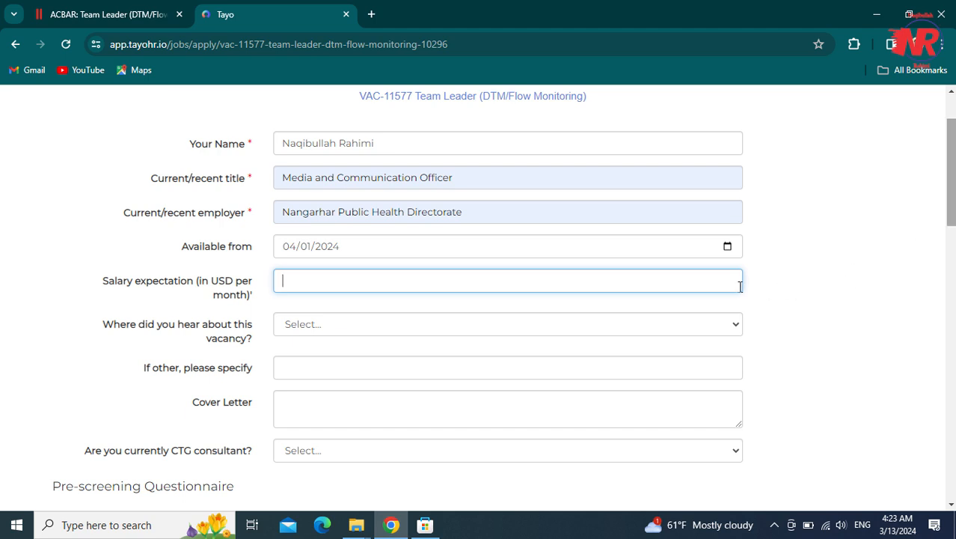
- Choose Acbar as where the vacancy was found and leave 'If other' empty
click(502, 329)
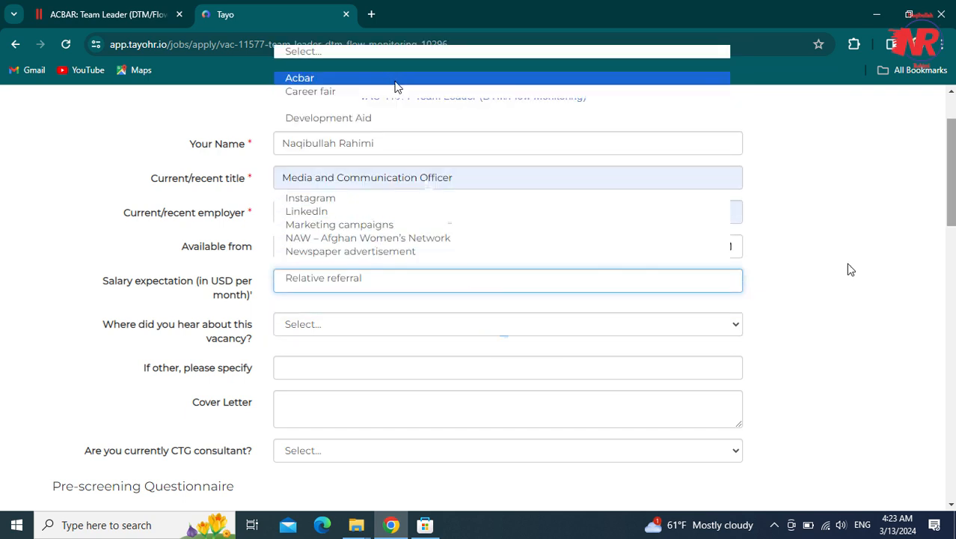
click(393, 77)
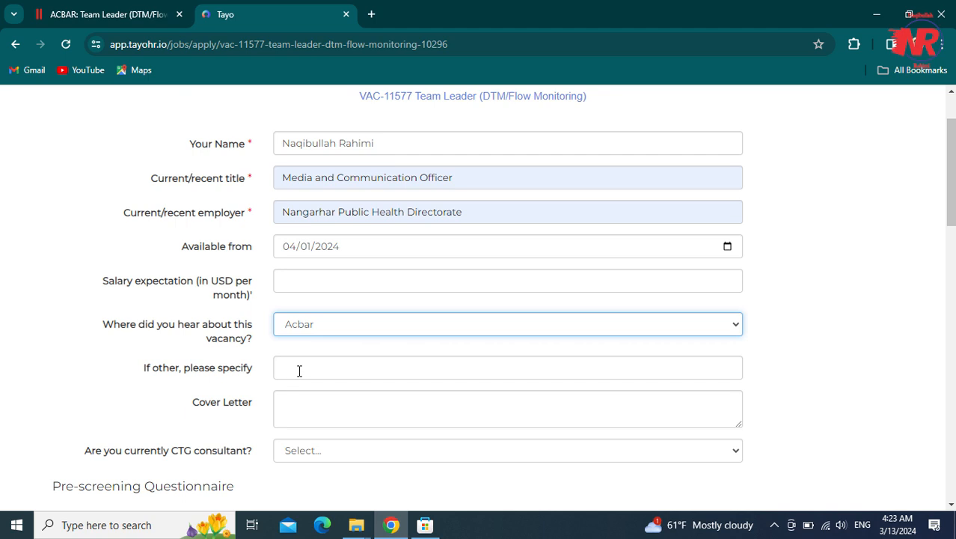
click(299, 371)
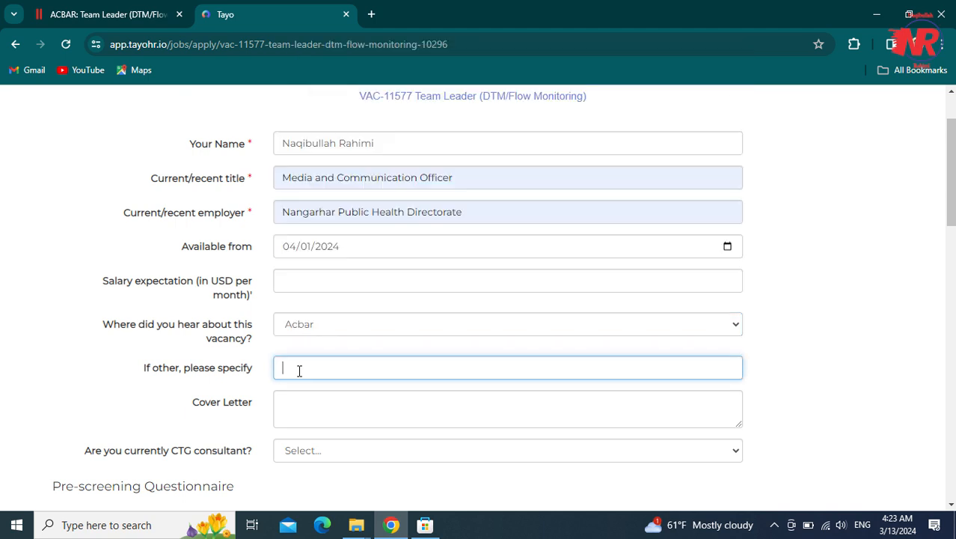
text(Jobs)
key(BackSpace)
key(BackSpace)
key(BackSpace)
key(BackSpace)
text(facebook.a)
key(BackSpace)
text(.com)
key(BackSpace)
key(BackSpace)
key(BackSpace)
key(BackSpace)
key(BackSpace)
key(BackSpace)
key(BackSpace)
key(BackSpace)
key(BackSpace)
key(BackSpace)
key(BackSpace)
key(BackSpace)
- Answer No to the CTG consultant question
click(311, 420)
scroll(925, 193, down, 1)
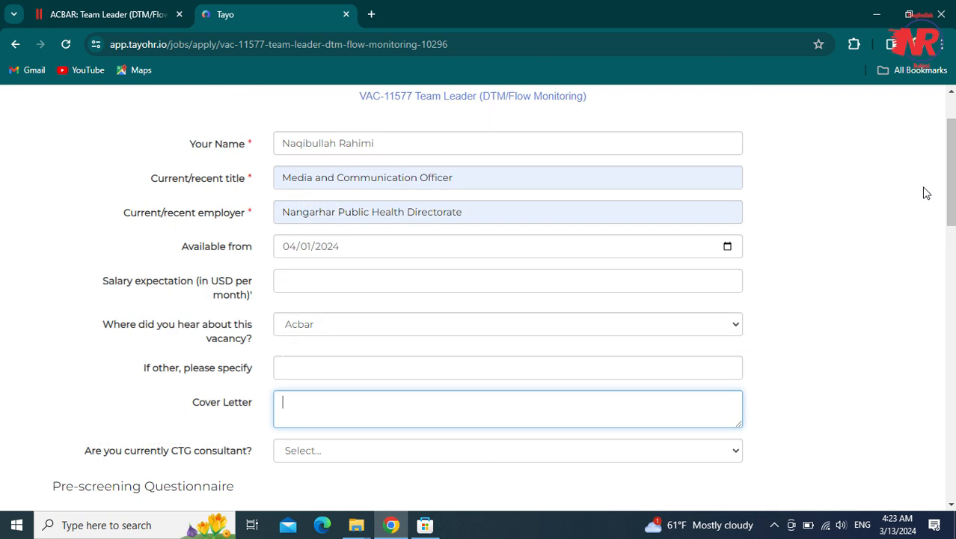
scroll(442, 332, down, 1)
click(397, 359)
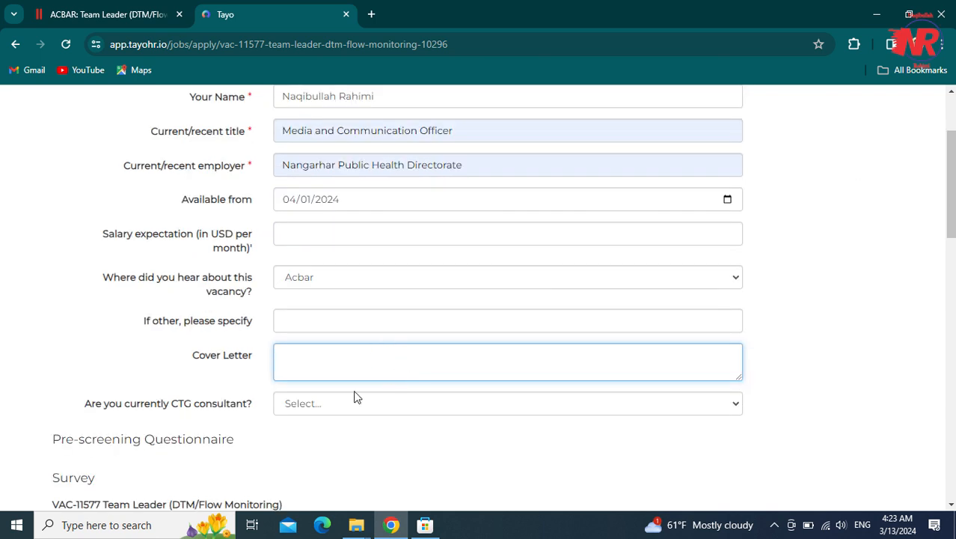
click(334, 408)
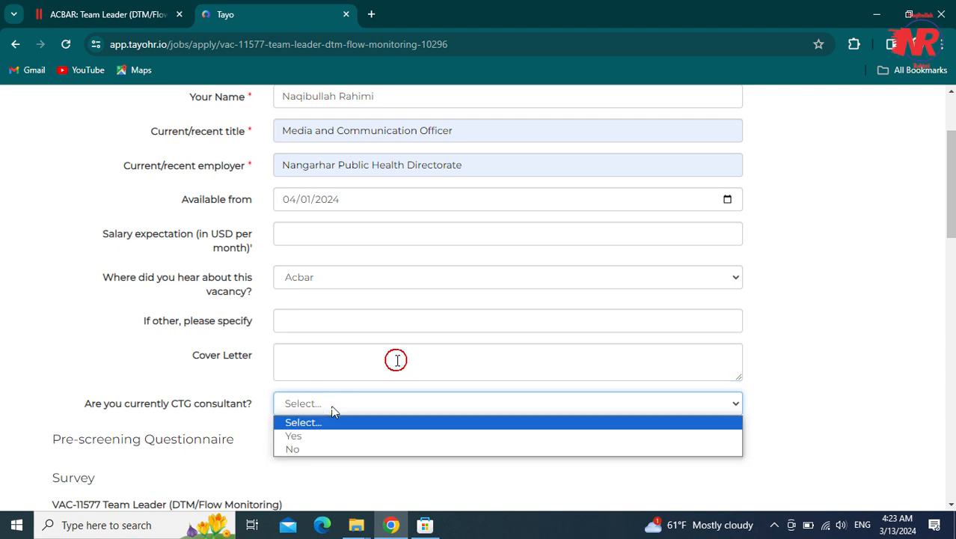
click(312, 449)
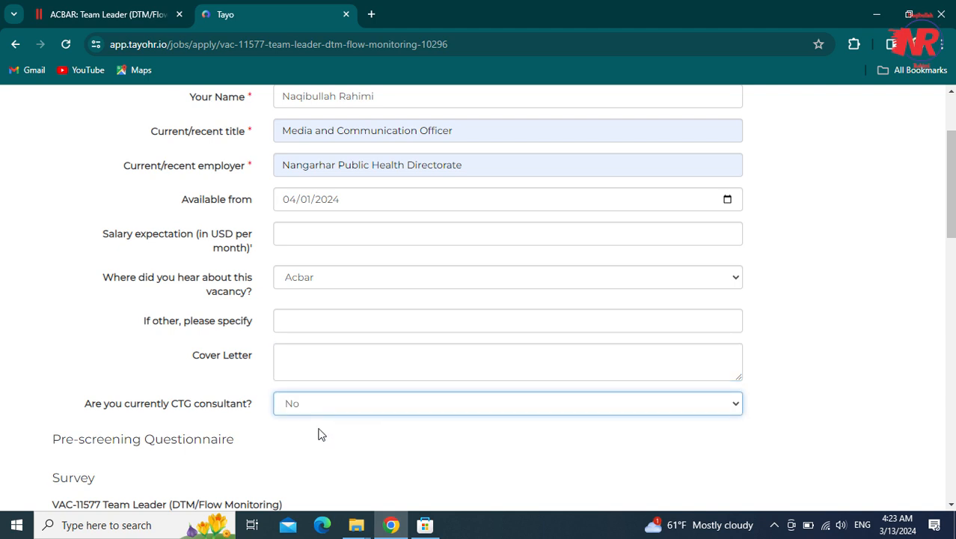
drag(951, 216, 951, 234)
scroll(323, 438, up, 1)
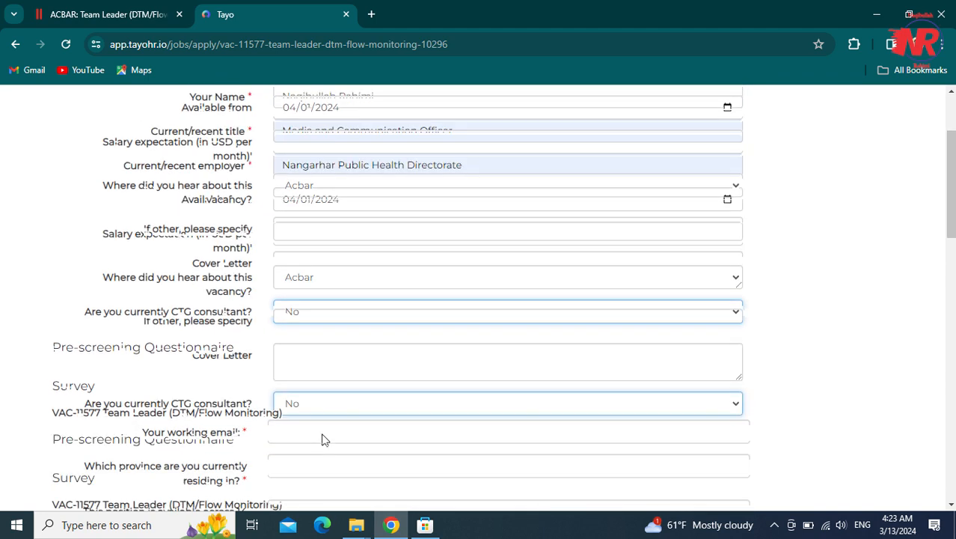
- Enter the applicant's e-mail address as the working email
scroll(322, 437, down, 3)
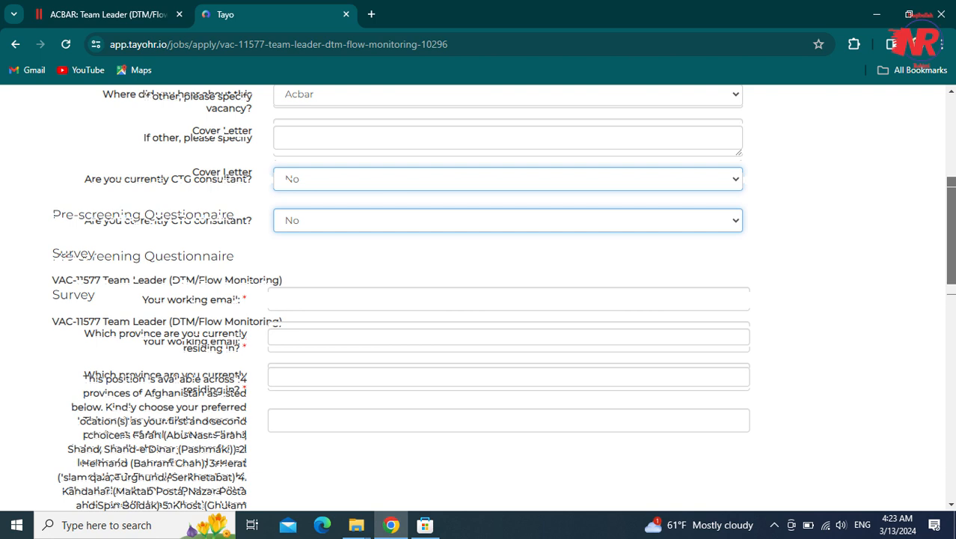
click(441, 299)
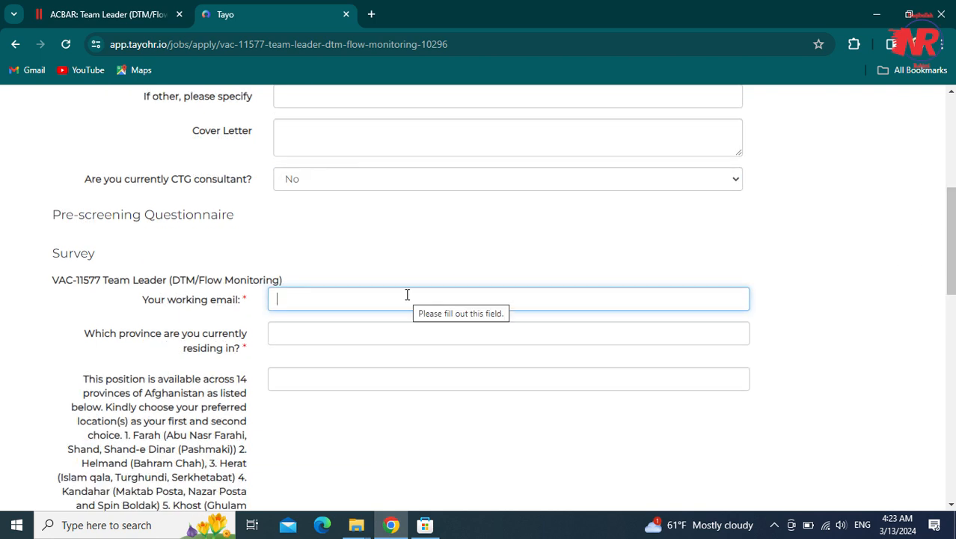
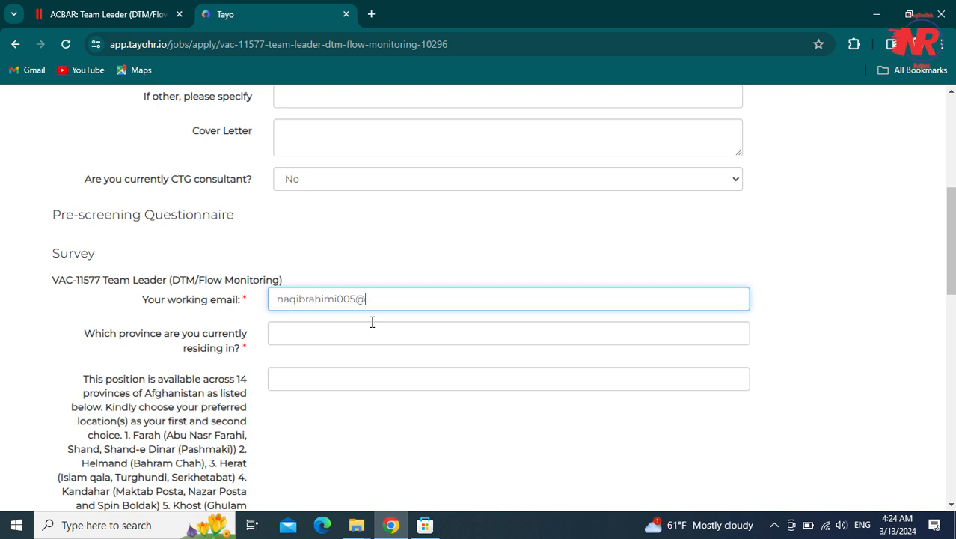
- Give Nangarhar as the current province
click(372, 323)
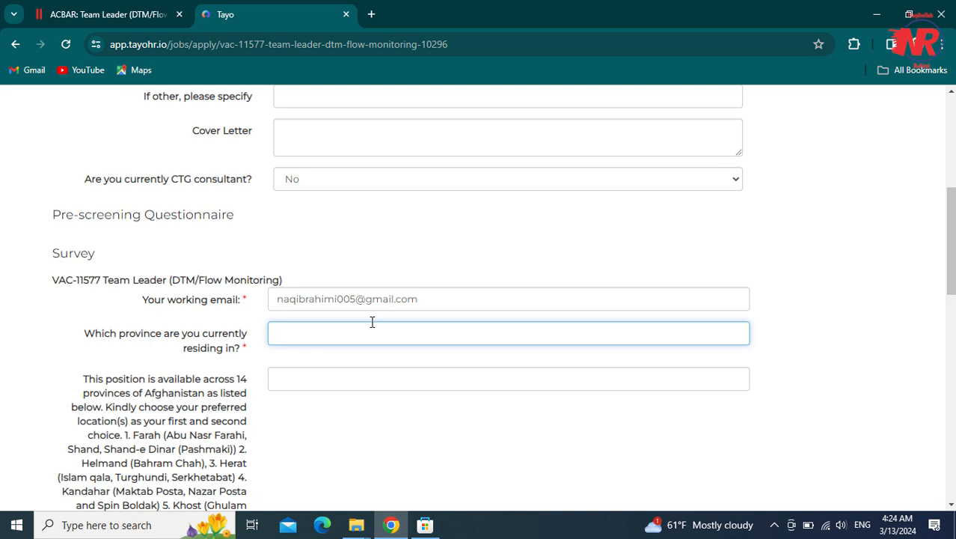
scroll(868, 255, down, 1)
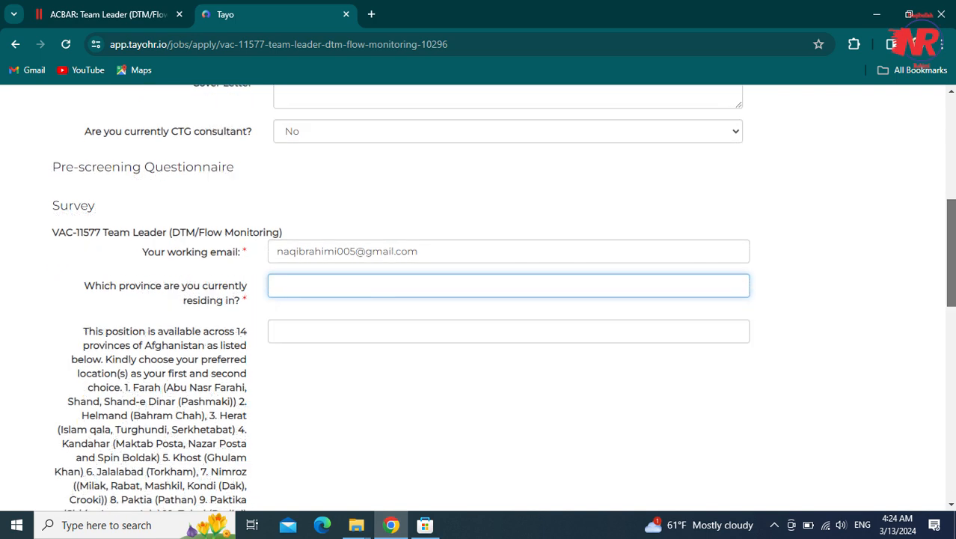
scroll(508, 298, down, 1)
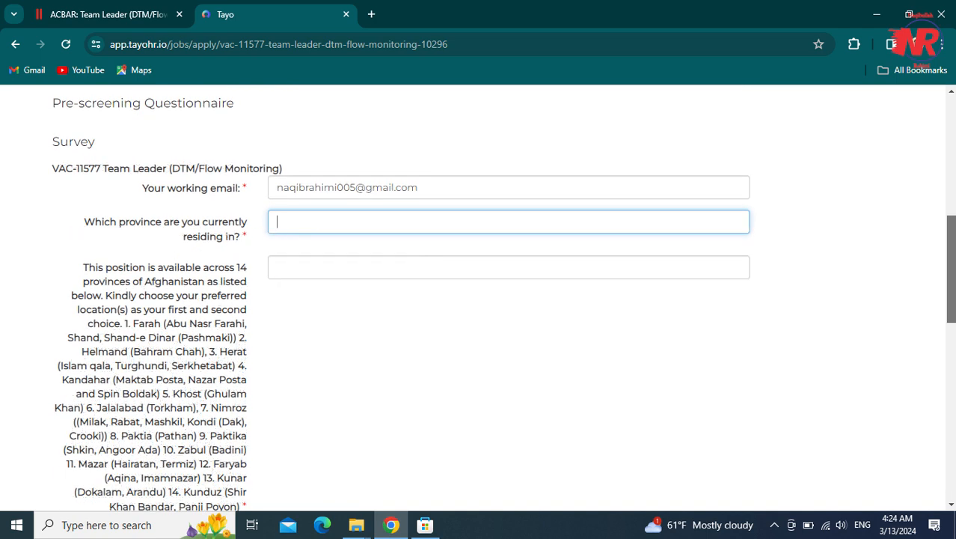
text(Nan)
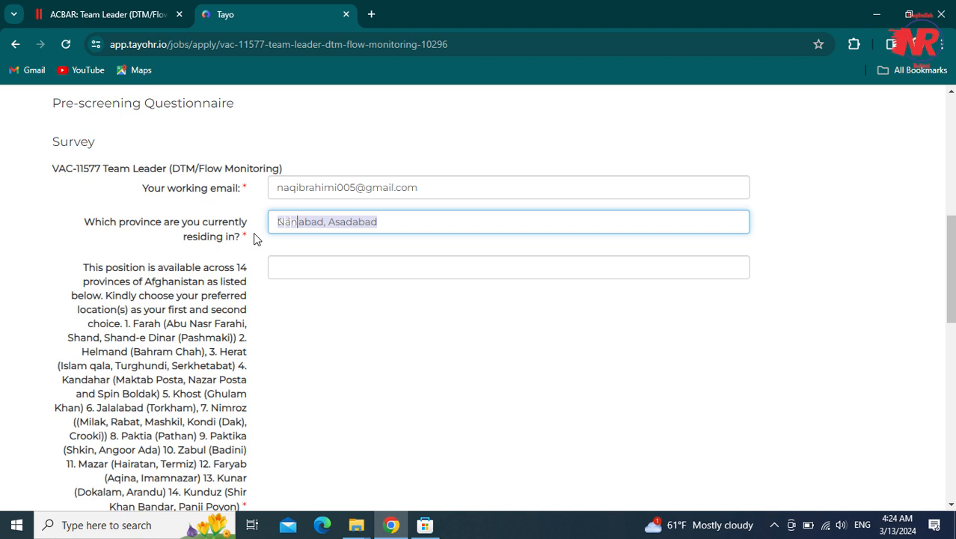
text(garhar)
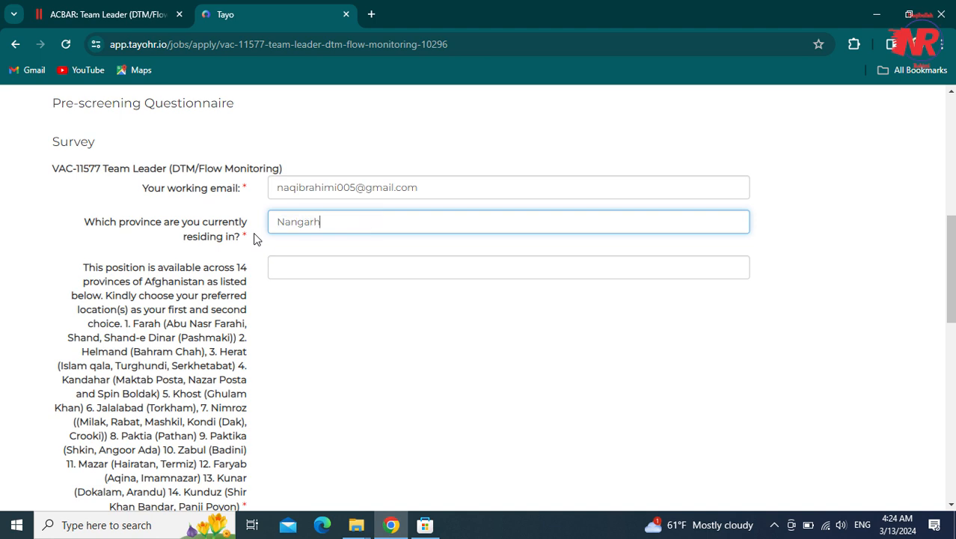
key(Tab)
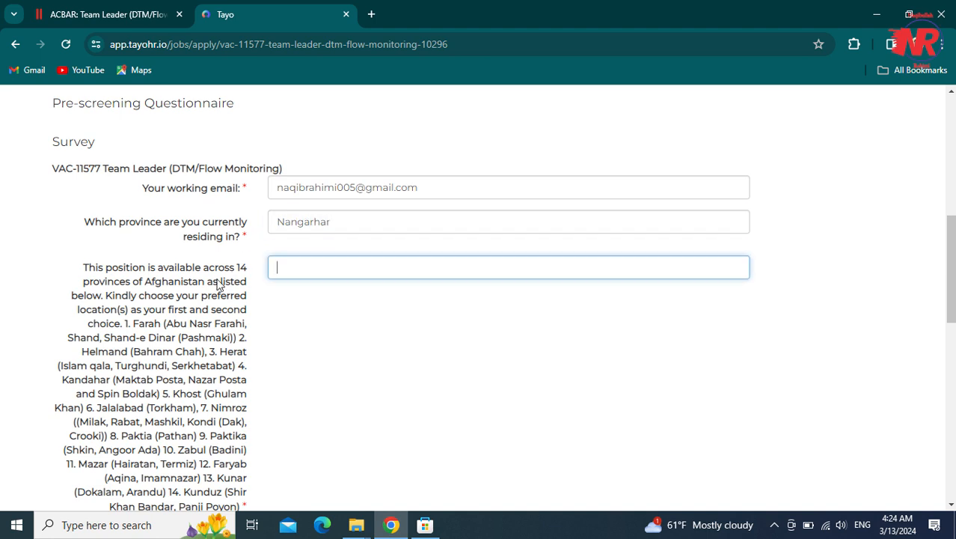
click(254, 237)
- List Jalalabad and Kunar as the preferred locations
click(283, 267)
text(Jalalabad)
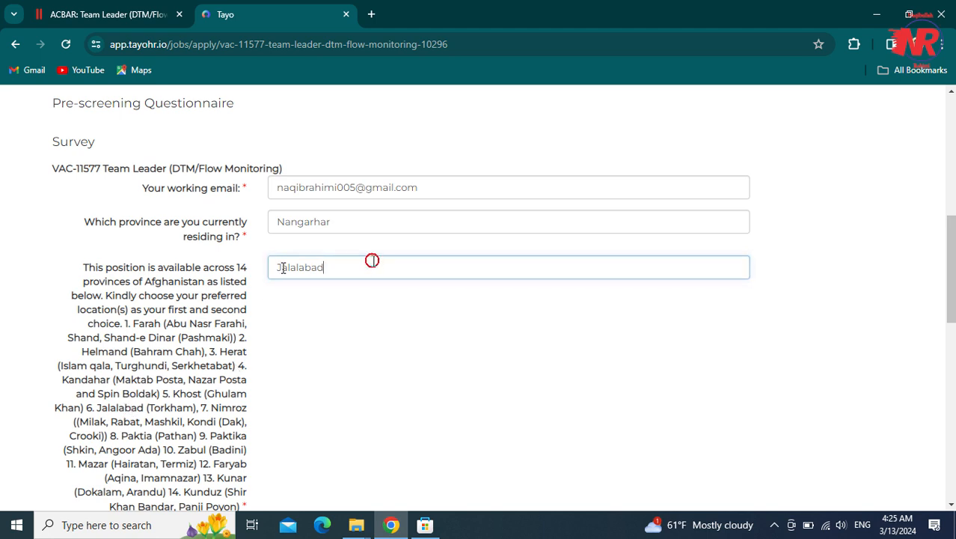
text(,)
text(, )
text(  im)
text(roz)
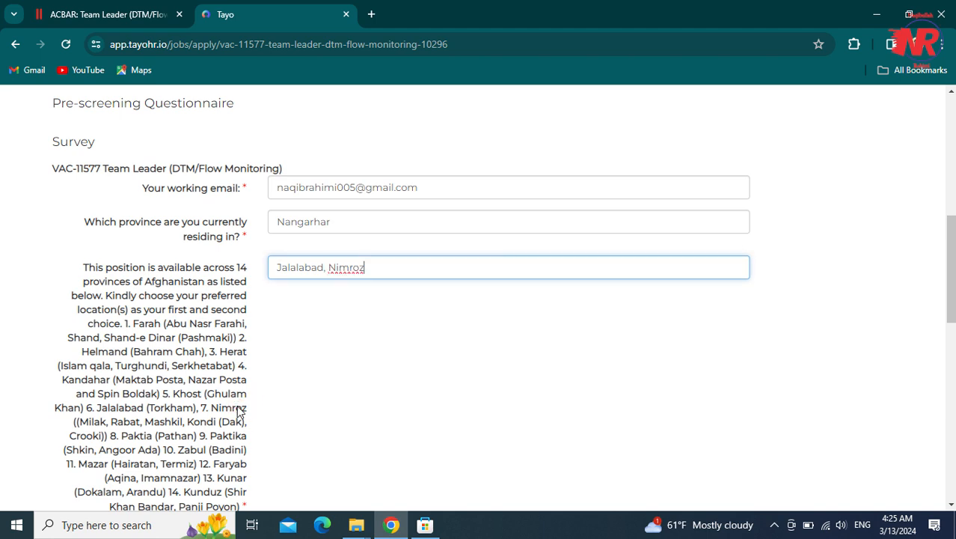
click(368, 276)
key(BackSpace)
key(BackSpace)
key(BackSpace)
key(BackSpace)
key(BackSpace)
key(BackSpace)
text(Kunar)
click(135, 416)
scroll(265, 266, down, 3)
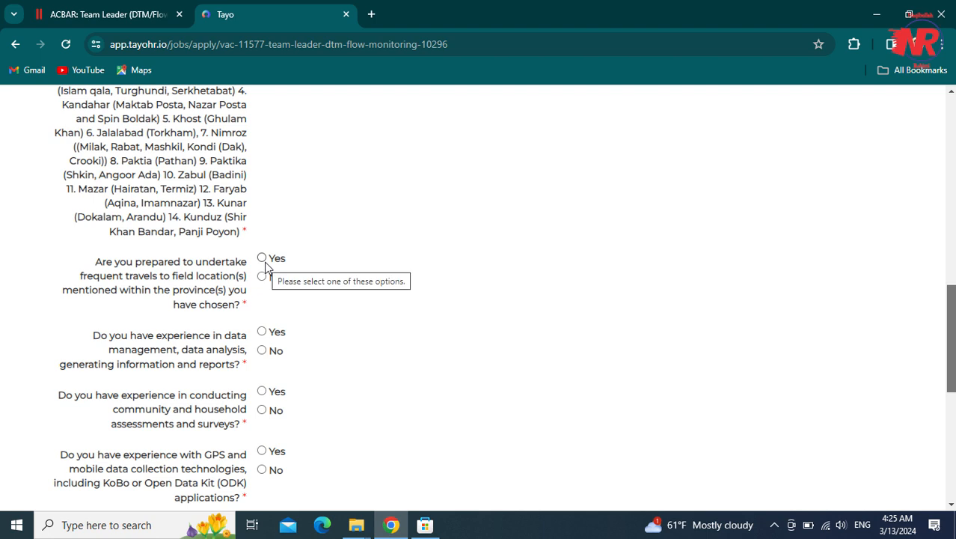
- Answer Yes to frequent field travel, data management and assessments/surveys experience
click(264, 262)
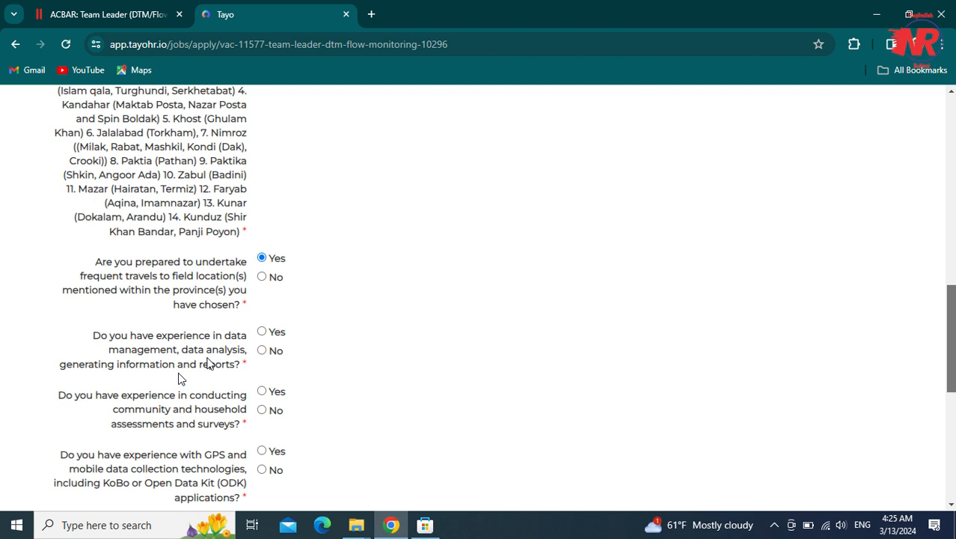
click(263, 332)
click(264, 392)
scroll(937, 341, down, 2)
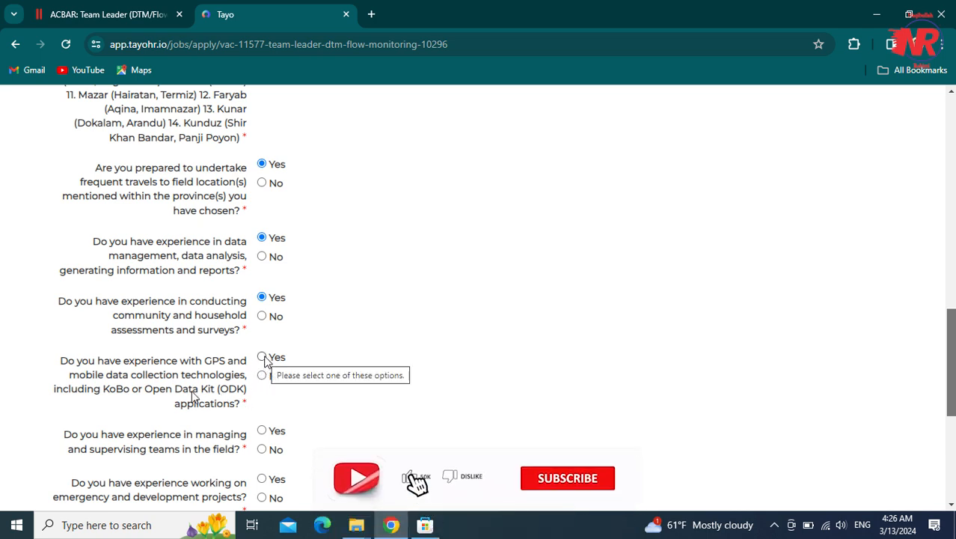
- Answer Yes to GPS/KoBo tools, field team management and emergency projects, and No to UN/humanitarian experience
click(262, 358)
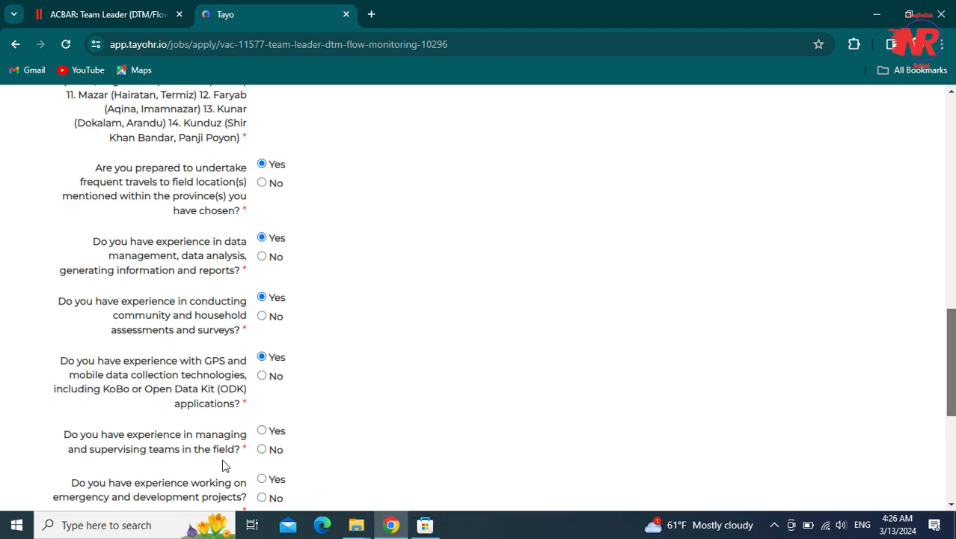
click(261, 430)
scroll(633, 338, down, 2)
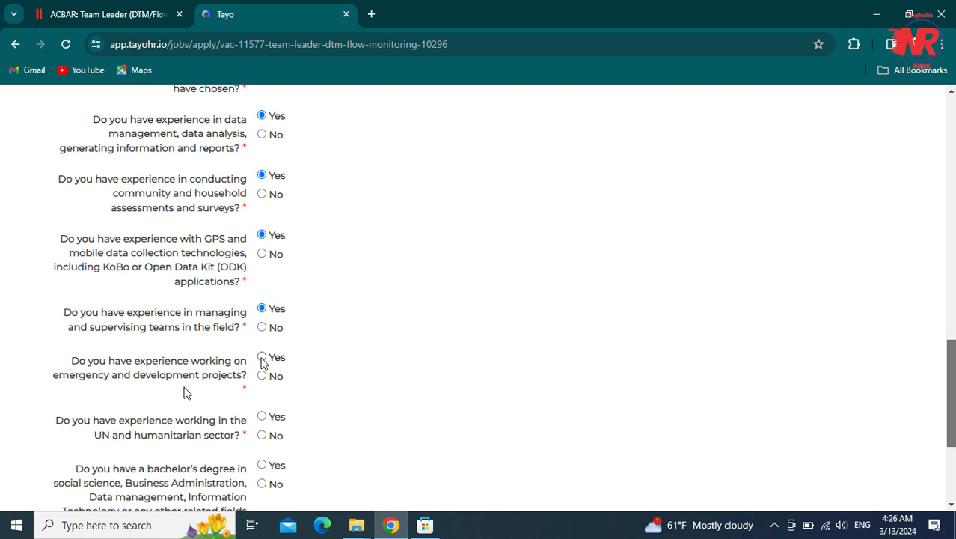
click(261, 360)
drag(951, 367, 953, 385)
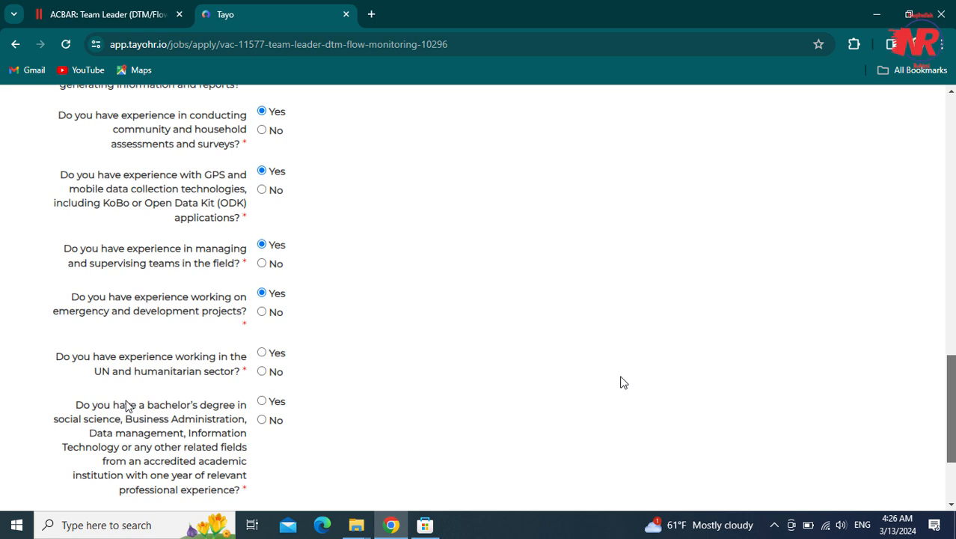
click(262, 371)
scroll(240, 388, down, 1)
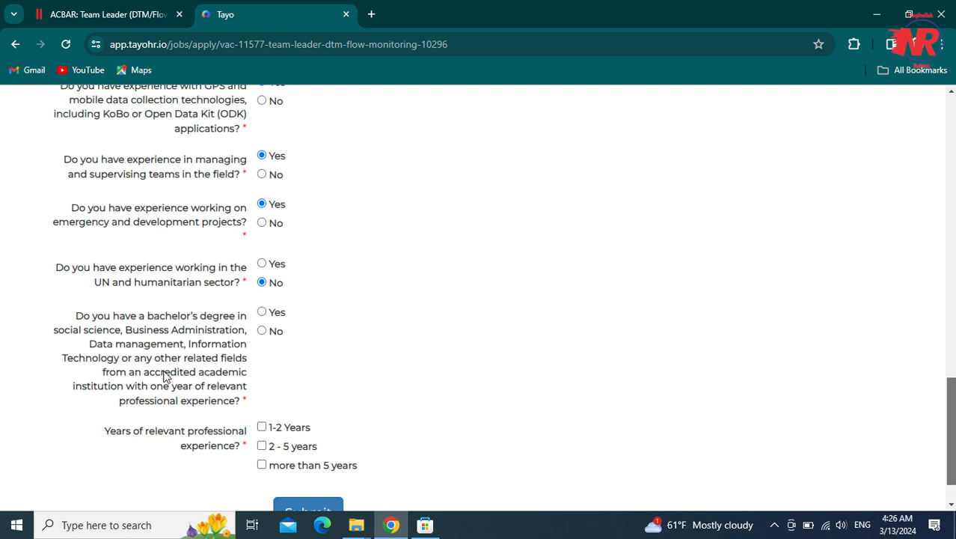
- Answer Yes to having a bachelor's degree and choose more than 5 years of experience
click(261, 312)
scroll(504, 298, down, 1)
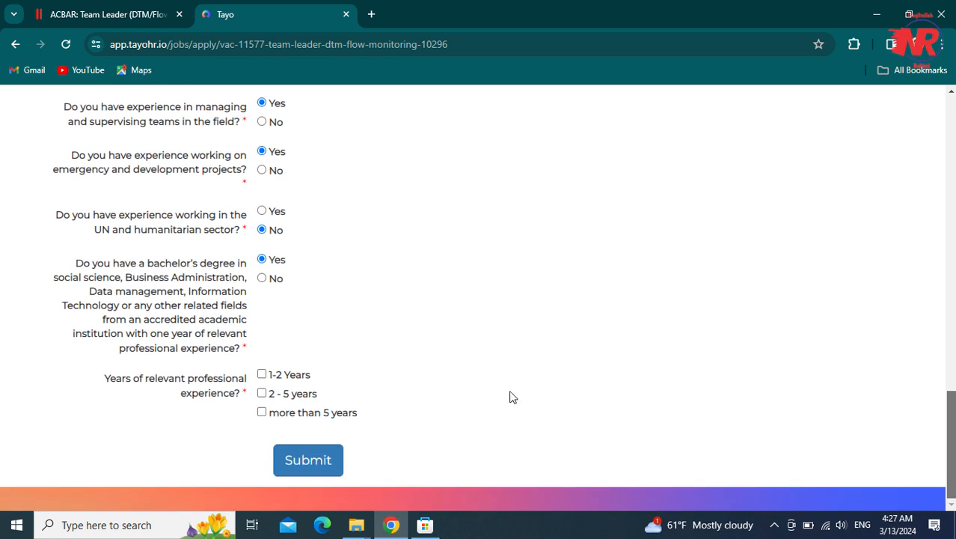
scroll(457, 393, up, 1)
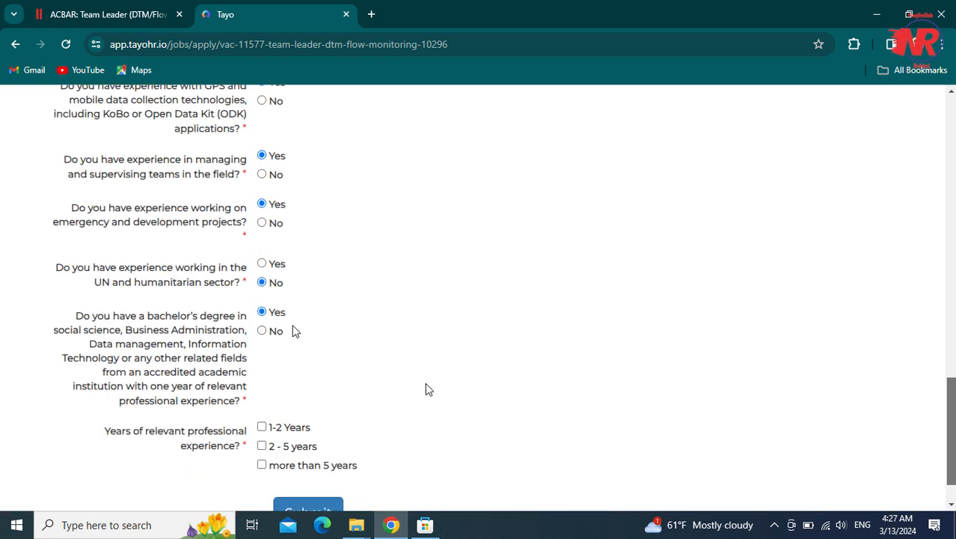
scroll(295, 389, down, 2)
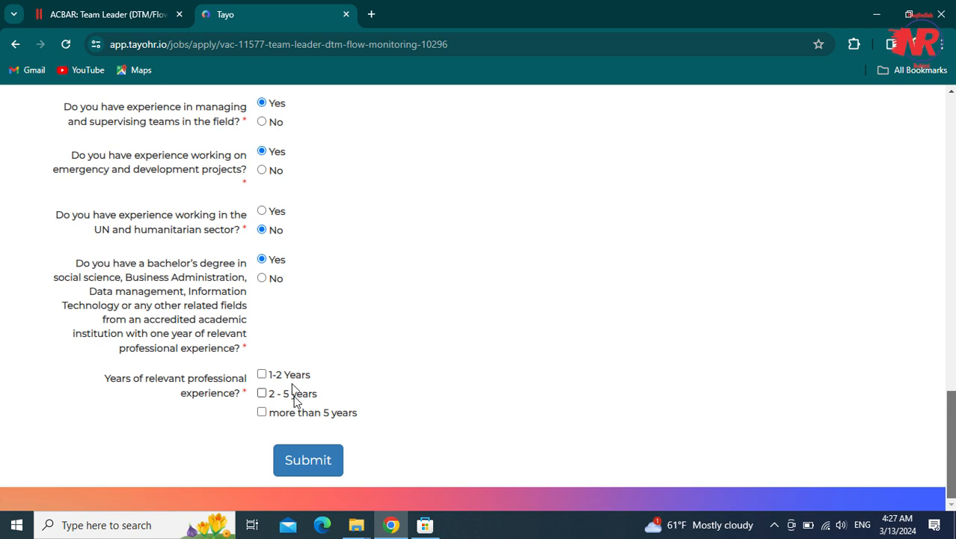
click(262, 413)
- Submit the completed Team Leader application and check the success confirmation
click(314, 461)
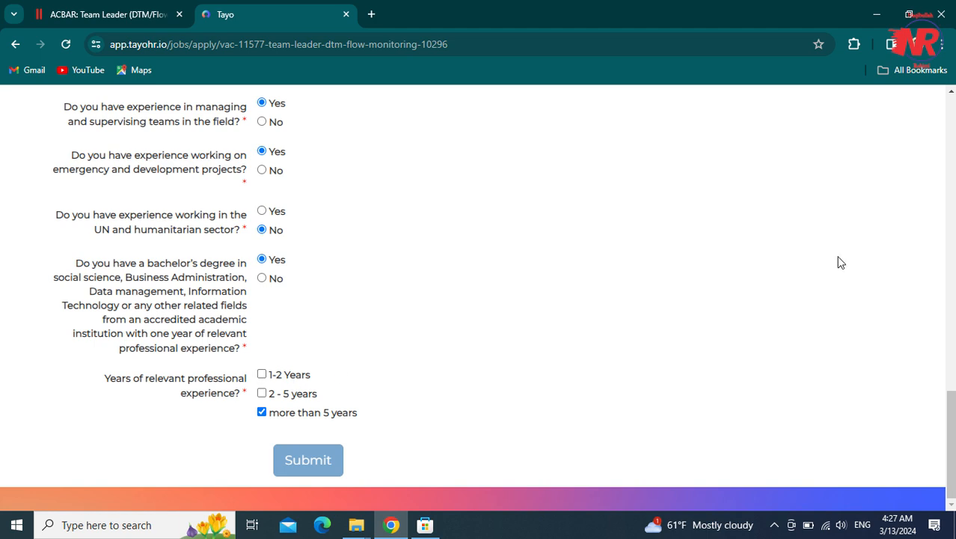
mouse_move(950, 405)
mouse_down()
mouse_move(952, 97)
mouse_move(946, 415)
mouse_up()
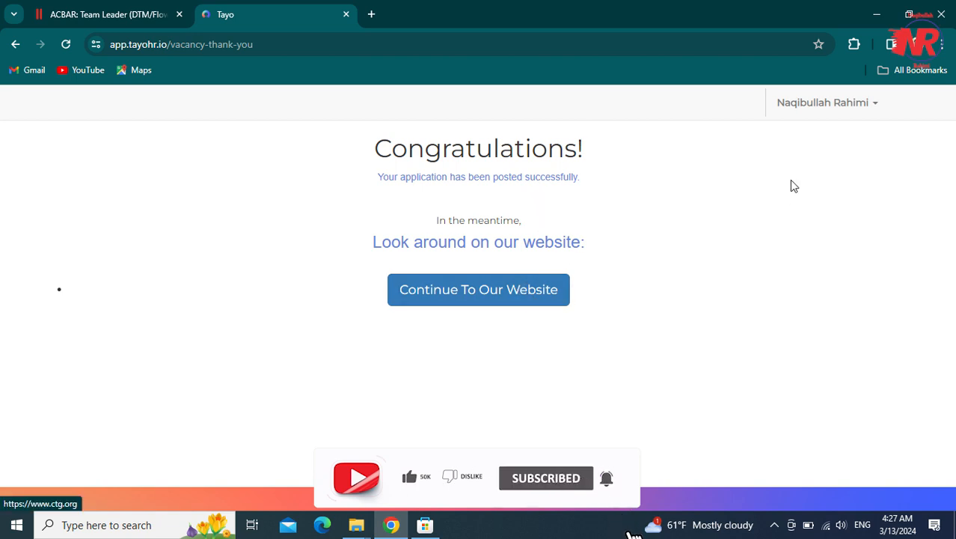
click(851, 105)
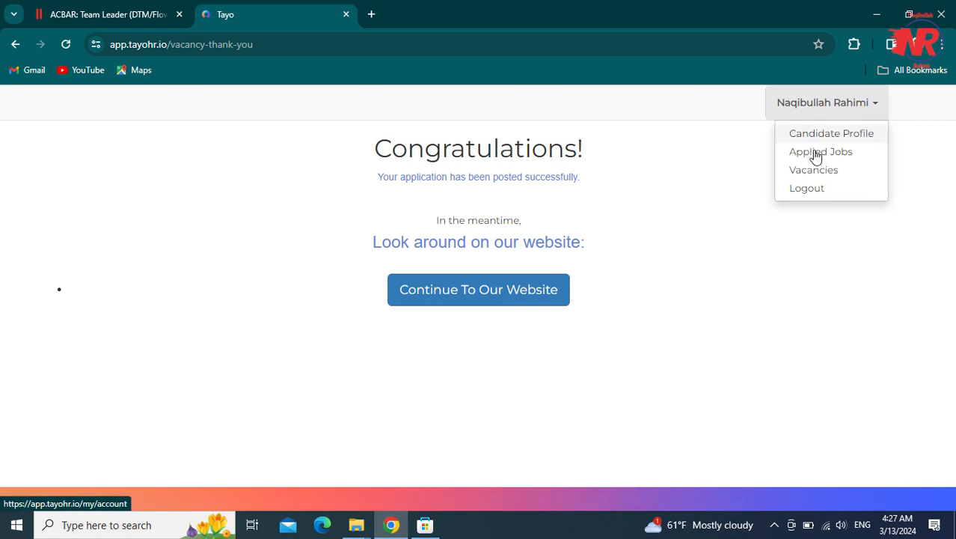
click(798, 202)
- Return to the ACBAR Team Leader (DTM/Flow Monitoring) job posting
click(166, 10)
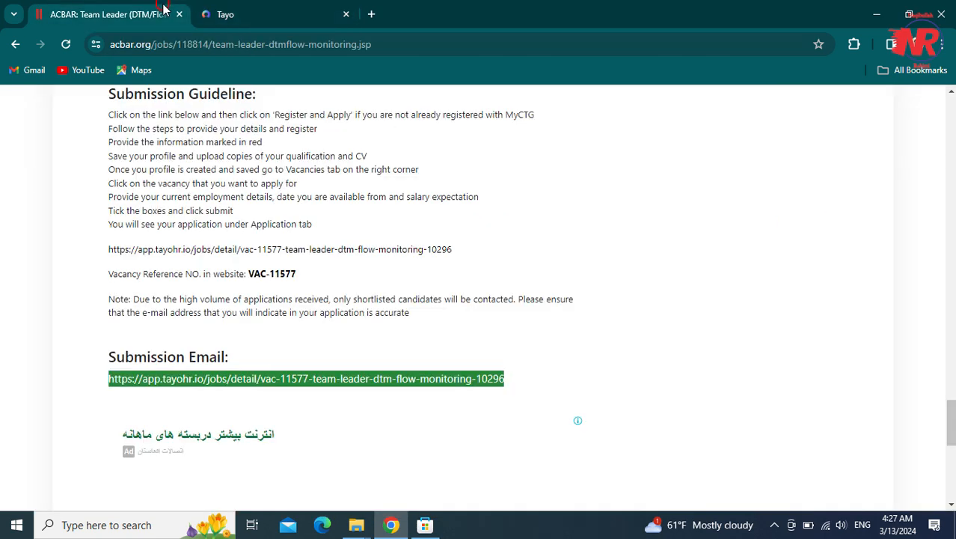